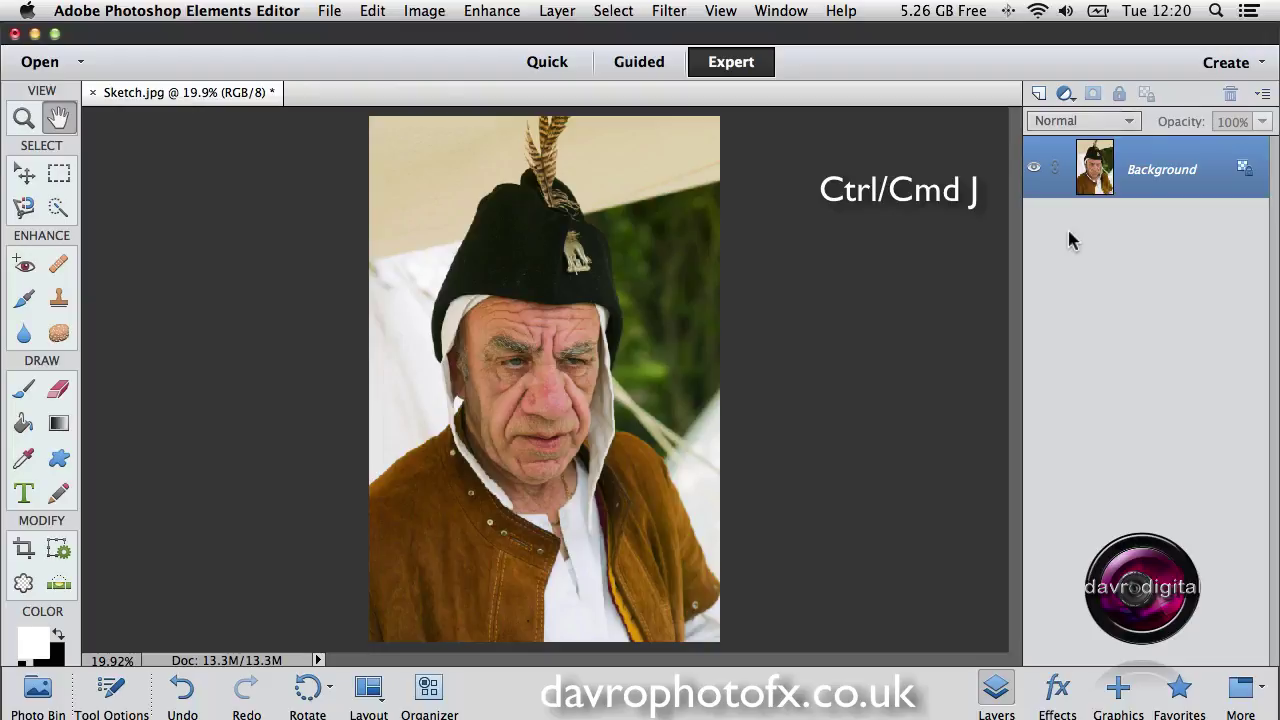
# Duplicate the Background layer and remove the colour from the duplicate
pyautogui.press('super+j')
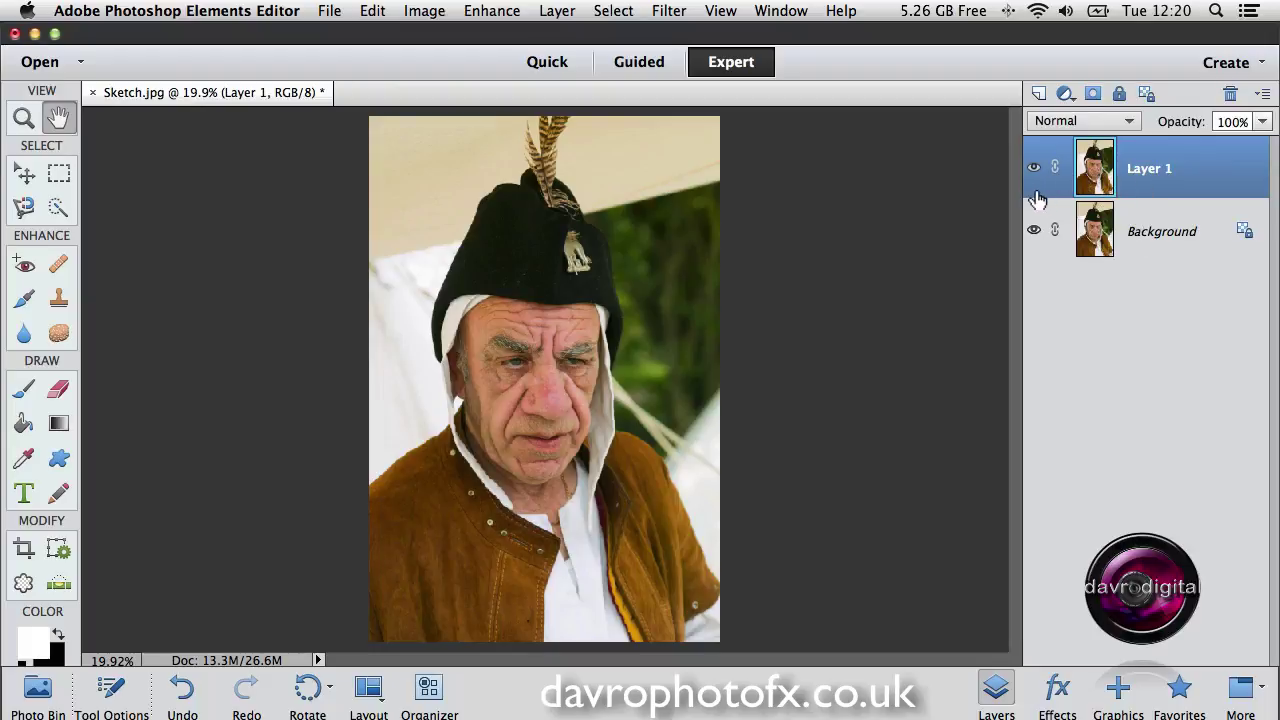
pyautogui.click(484, 12)
pyautogui.moveTo(518, 206)
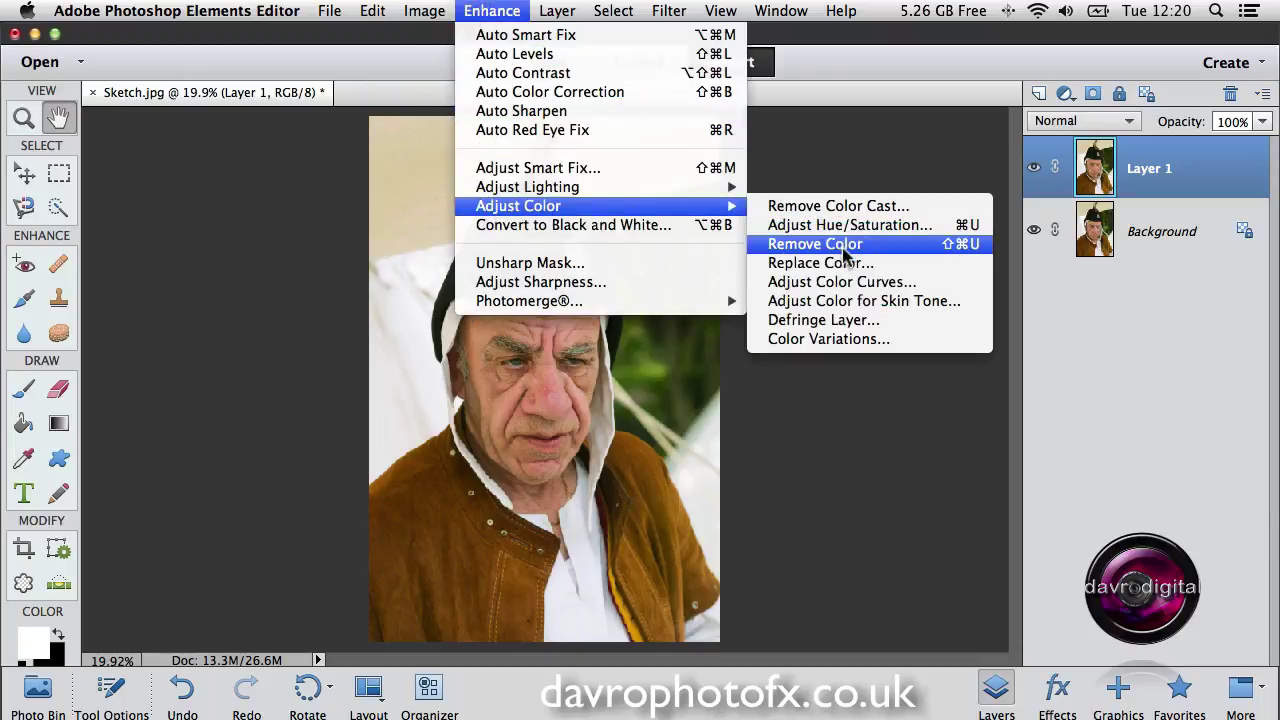
pyautogui.click(958, 246)
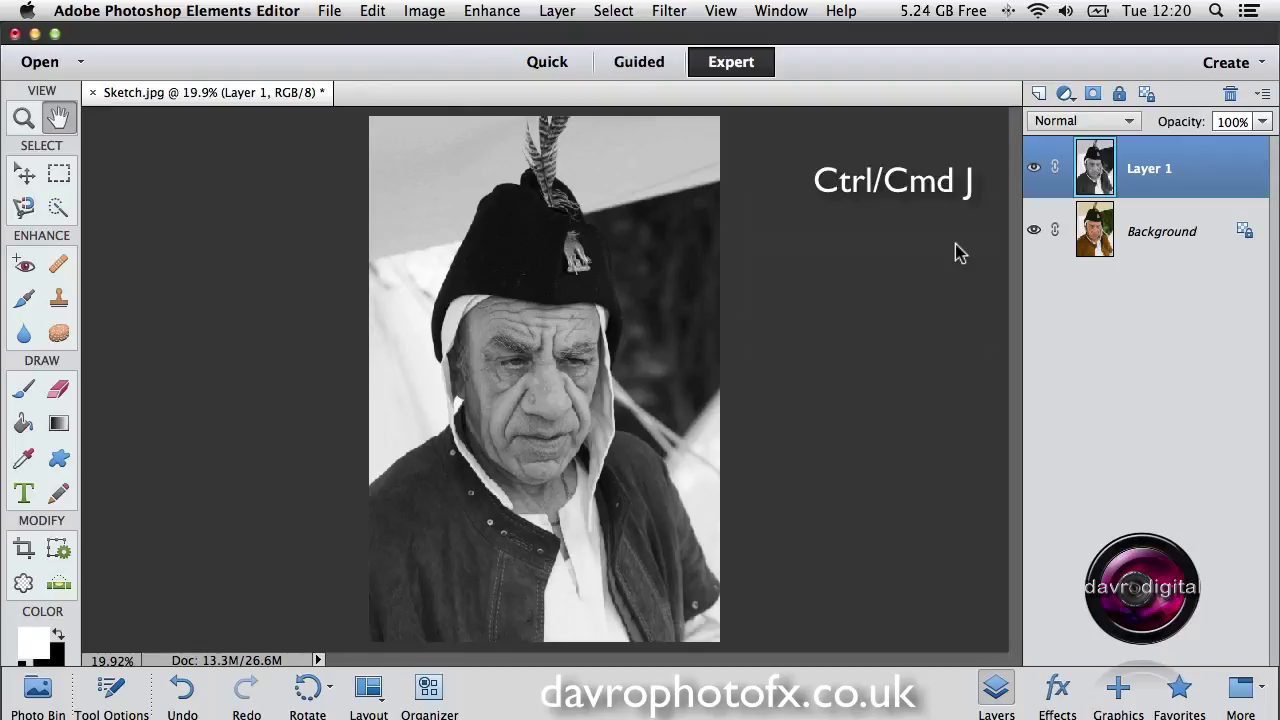
# Add an inverted copy of the desaturated layer, blended in Color Dodge mode
pyautogui.hotkey('ctrl', 'j')
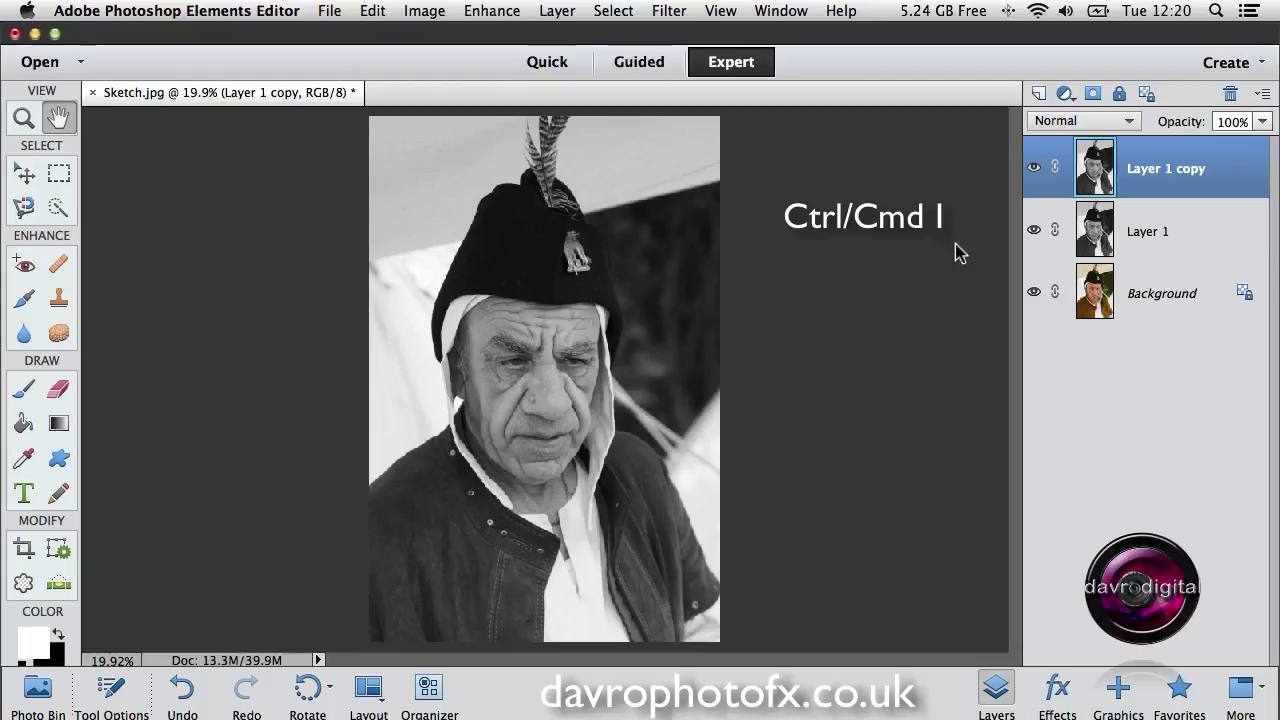
pyautogui.press('super+i')
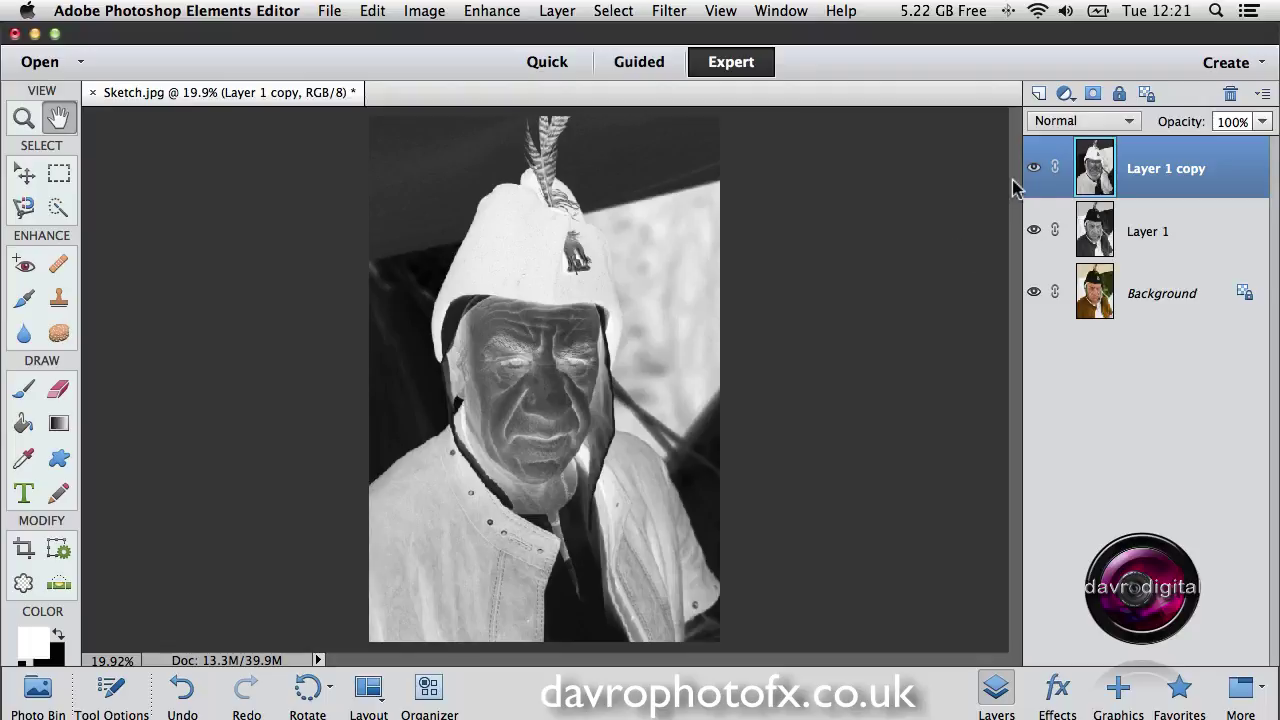
pyautogui.click(1065, 121)
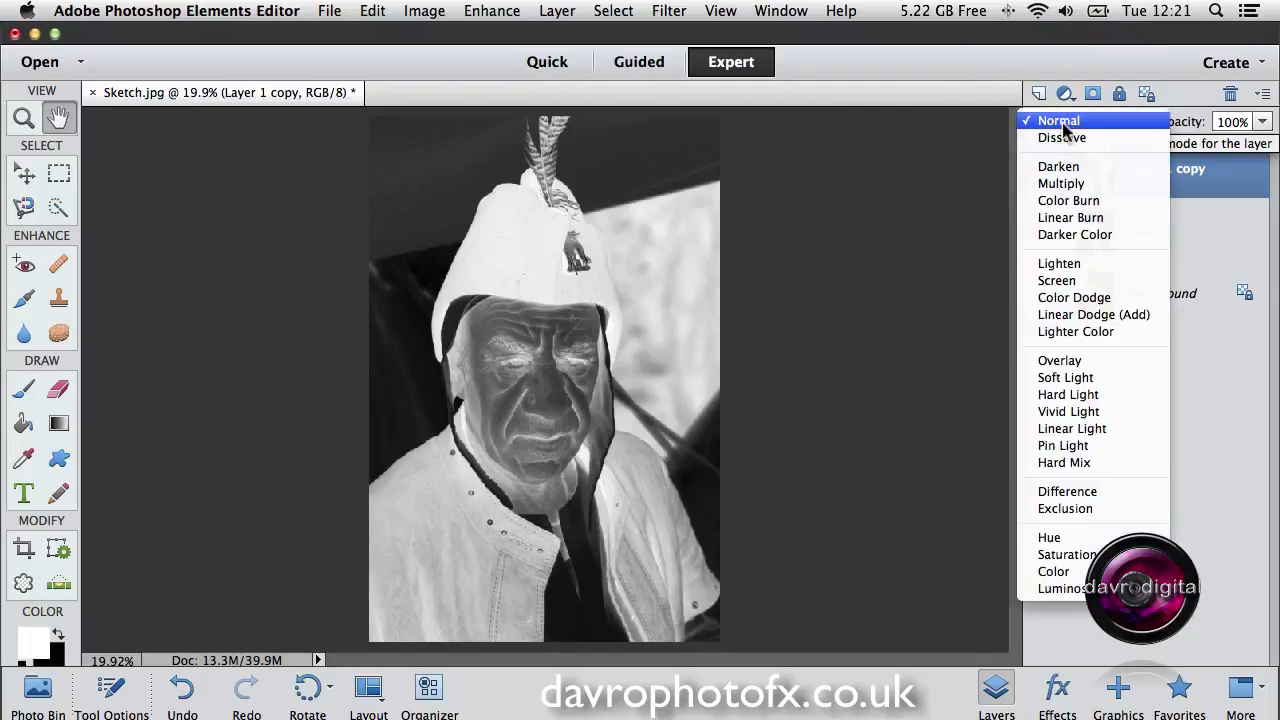
pyautogui.click(1074, 298)
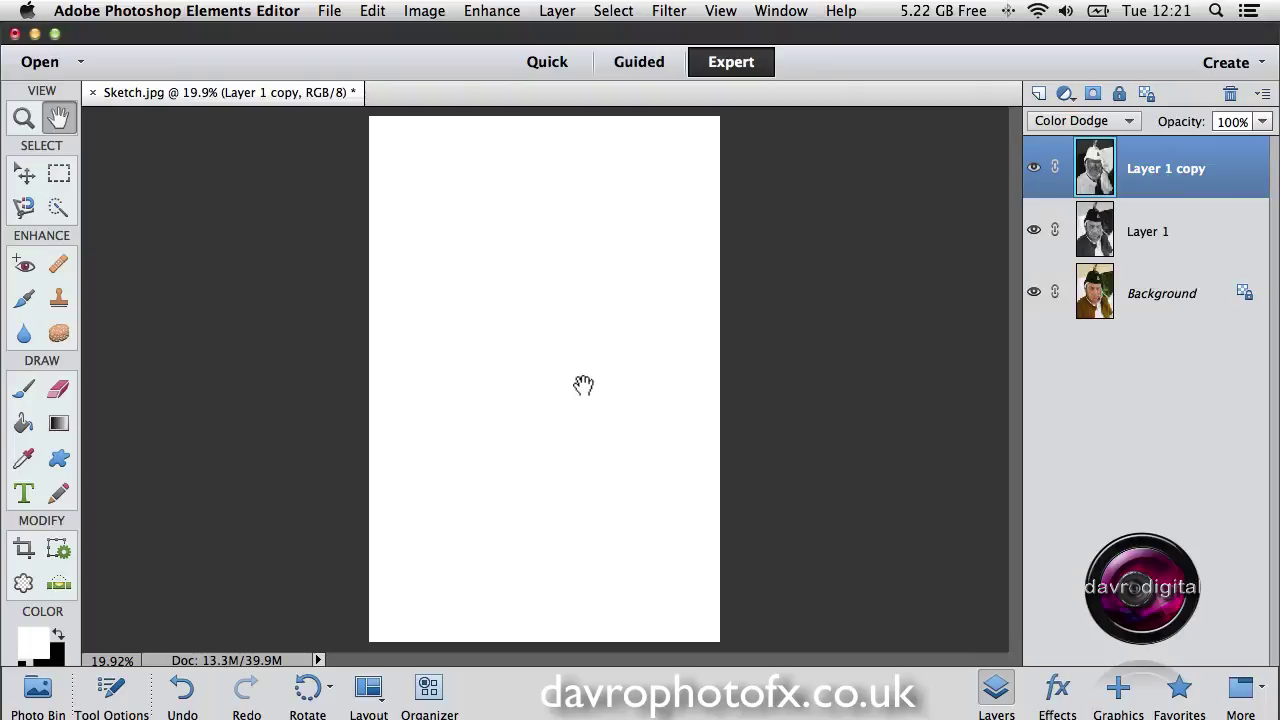
# Start the Minimum filter on the inverted layer copy and inspect its preview on the man's face
pyautogui.click(667, 12)
pyautogui.moveTo(724, 345)
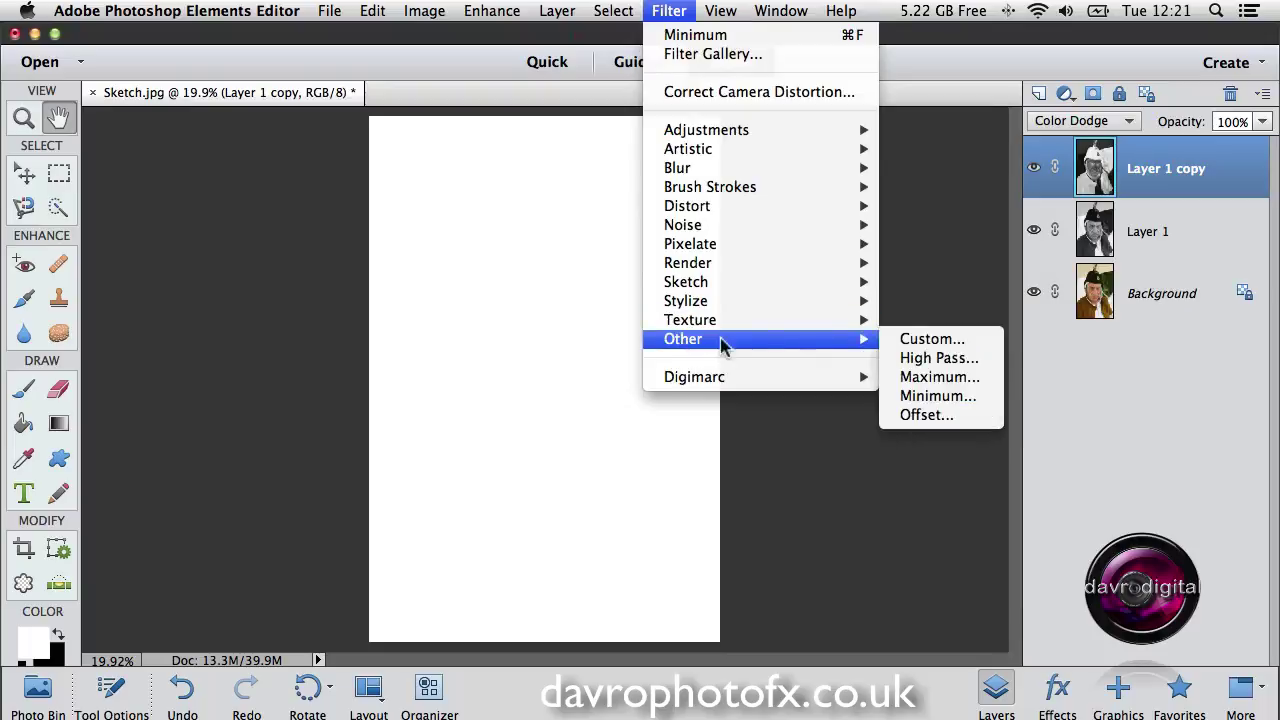
pyautogui.click(935, 397)
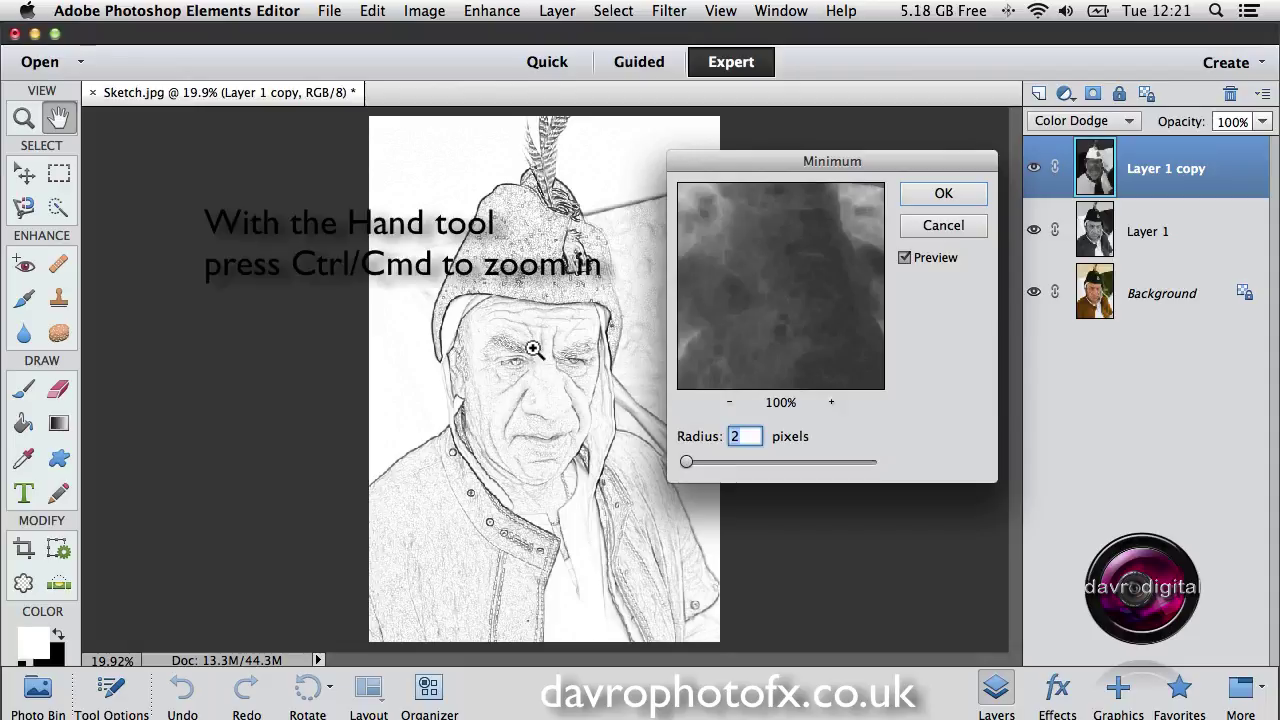
pyautogui.keyDown('ctrl'); pyautogui.click(533, 348); pyautogui.keyUp('ctrl')
pyautogui.keyDown('ctrl'); pyautogui.click(533, 348); pyautogui.keyUp('ctrl')
pyautogui.keyDown('ctrl'); pyautogui.click(533, 348); pyautogui.keyUp('ctrl')
pyautogui.keyDown('ctrl'); pyautogui.click(533, 348); pyautogui.keyUp('ctrl')
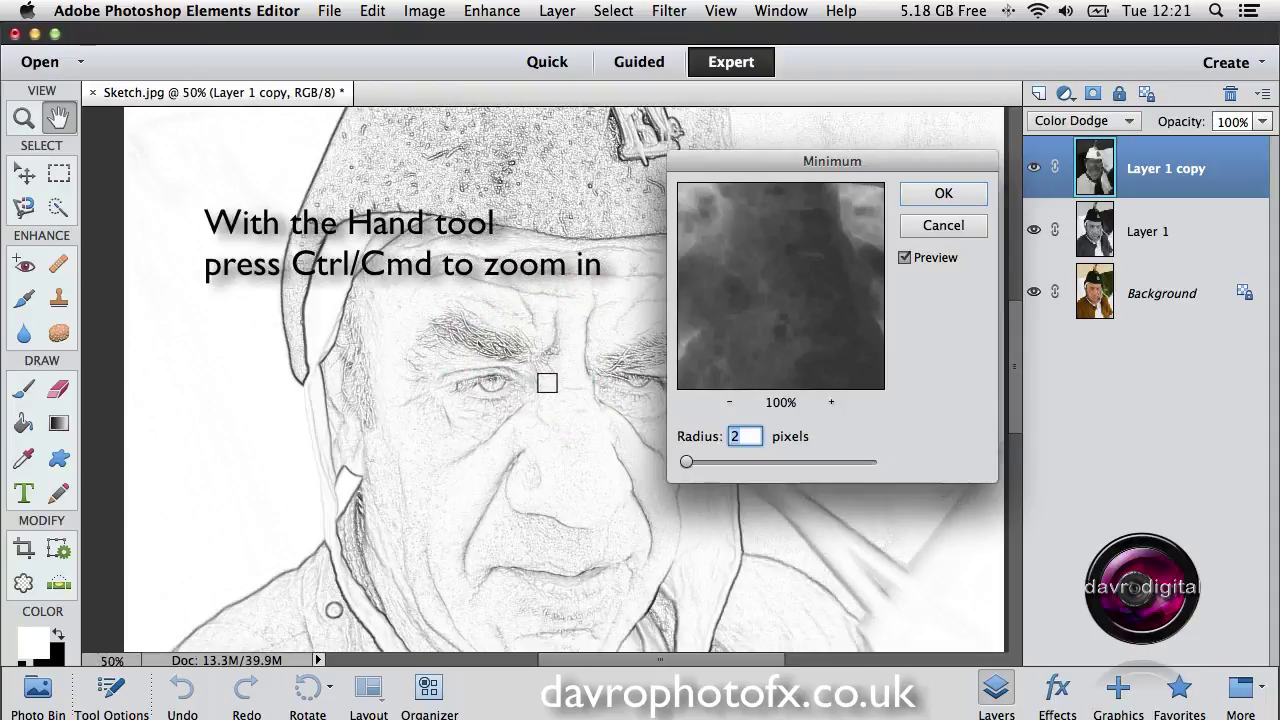
pyautogui.moveTo(559, 393); pyautogui.dragTo(438, 321)
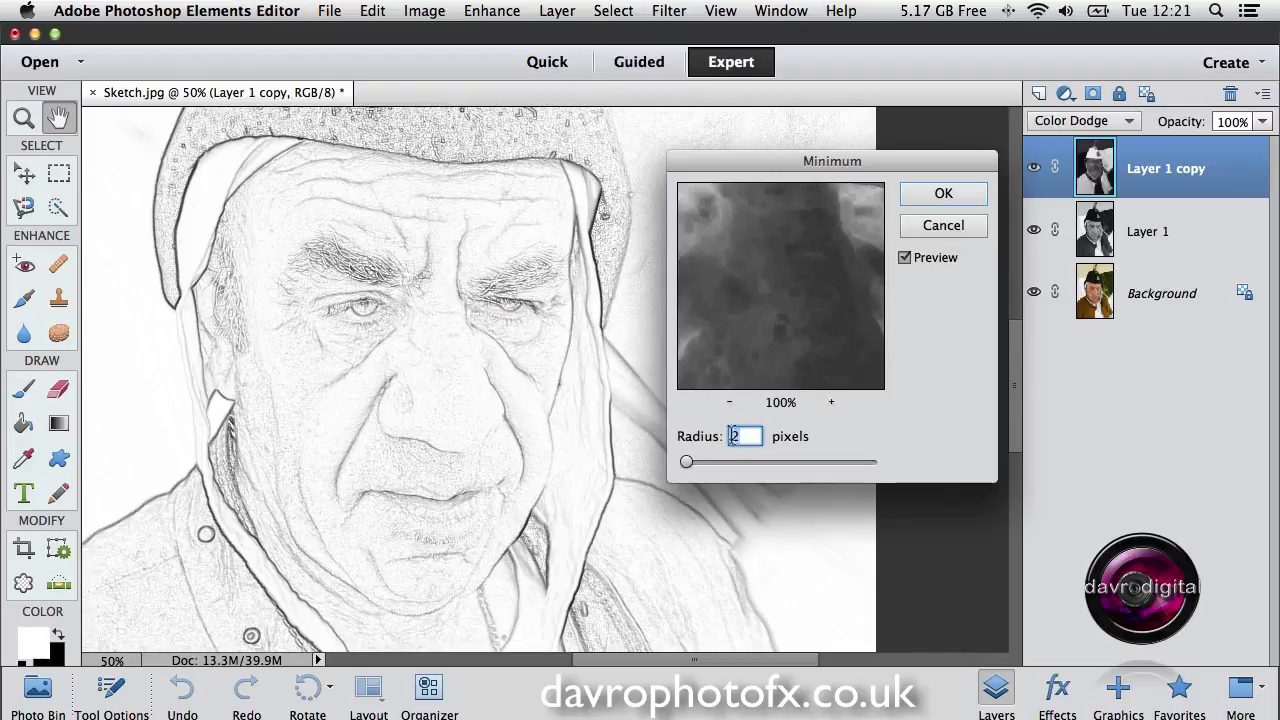
# Compare Minimum filter radii of 1, 2 and 4 pixels and apply the filter
pyautogui.moveTo(688, 461)
pyautogui.mouseDown()
pyautogui.moveTo(784, 470)
pyautogui.moveTo(682, 464)
pyautogui.mouseUp()
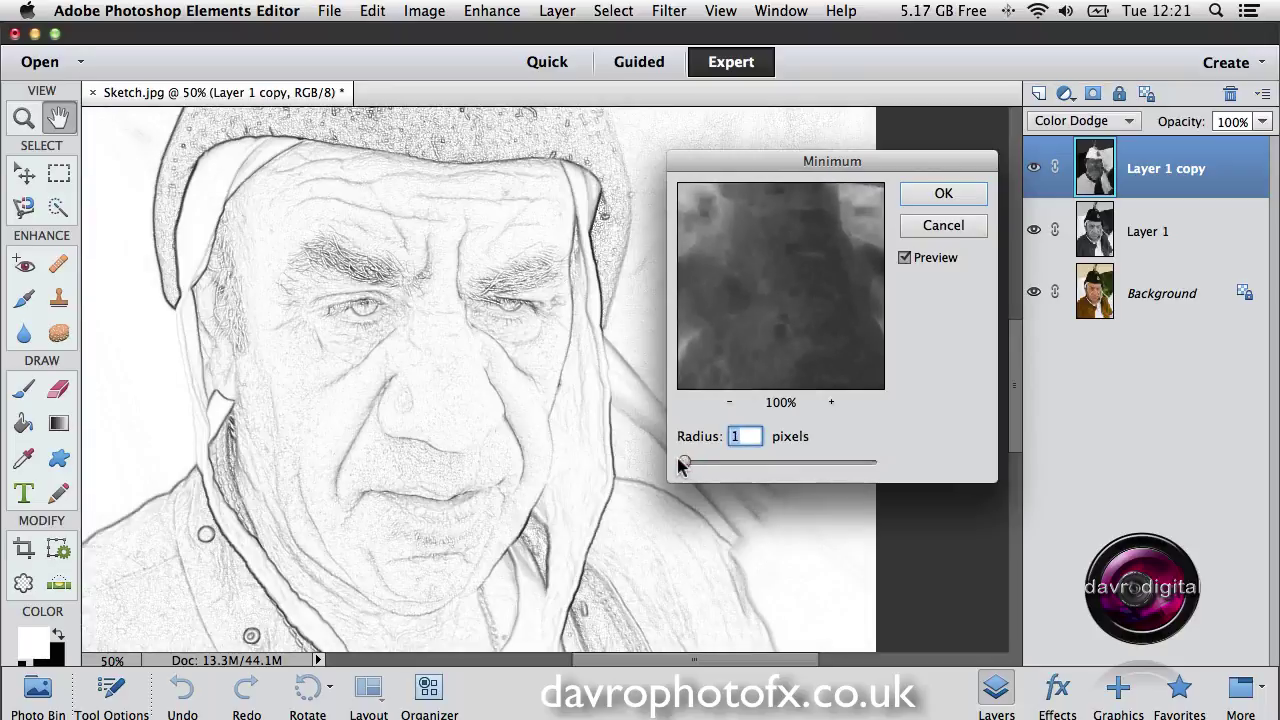
pyautogui.click(690, 440)
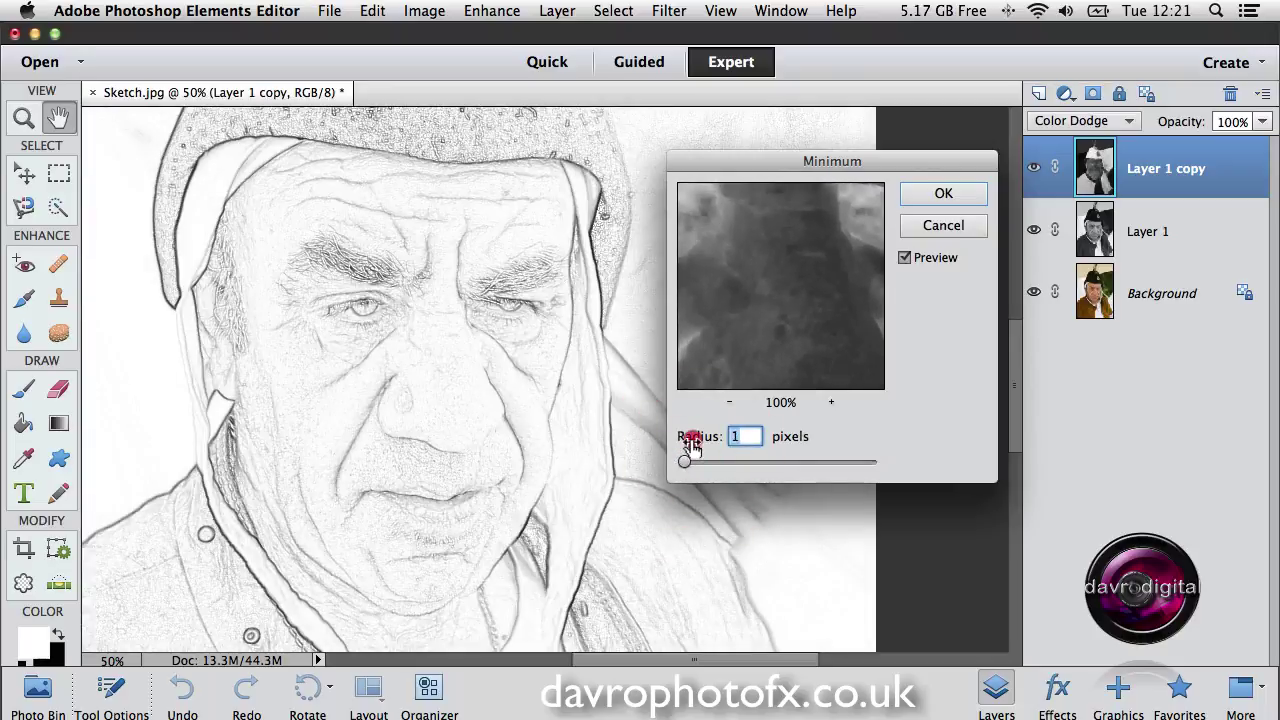
pyautogui.moveTo(692, 446); pyautogui.dragTo(693, 448)
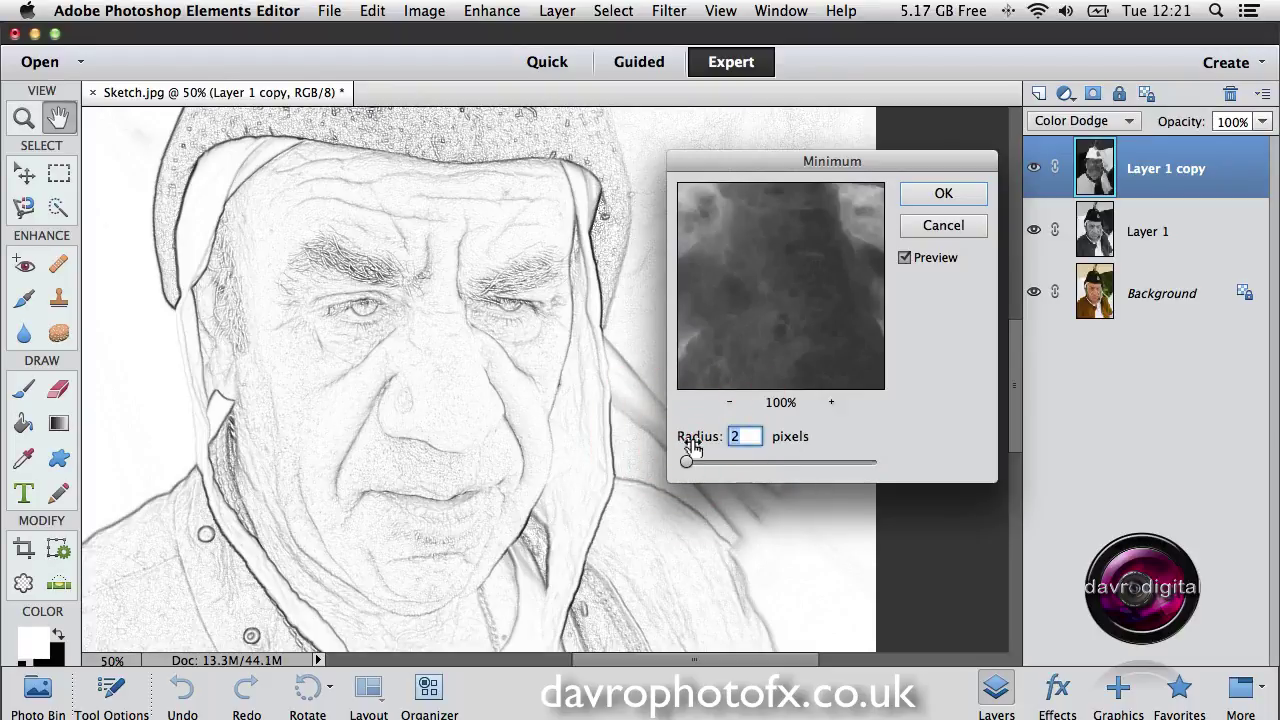
pyautogui.moveTo(692, 446); pyautogui.dragTo(693, 447)
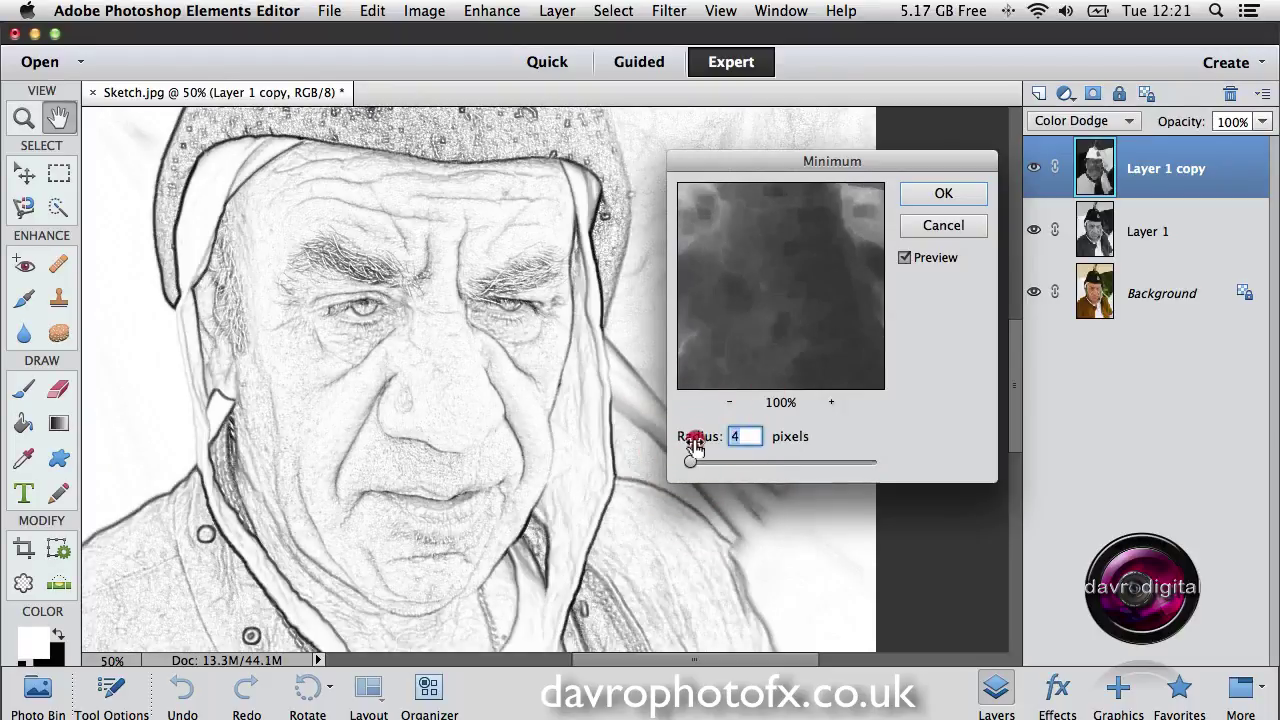
pyautogui.click(942, 196)
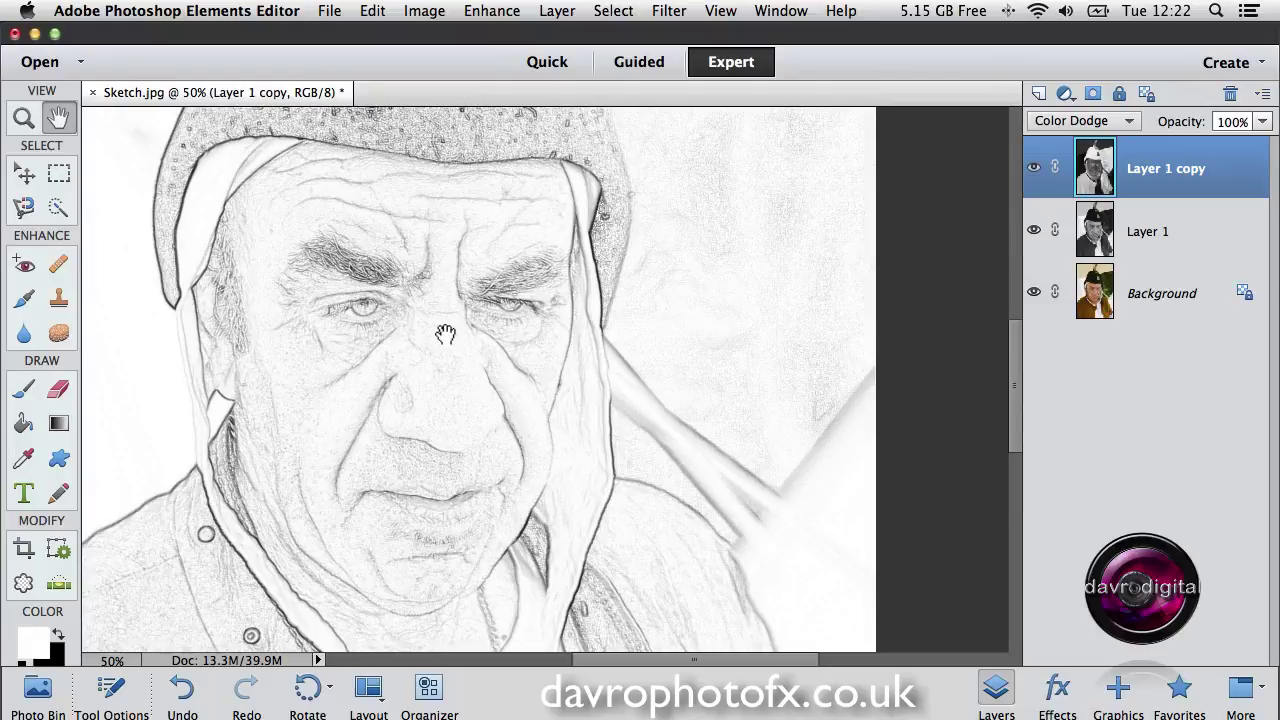
# Hide Layer 1 and the Background to view the inverted copy alone, and show both layers again
pyautogui.moveTo(1033, 231); pyautogui.dragTo(1031, 309)
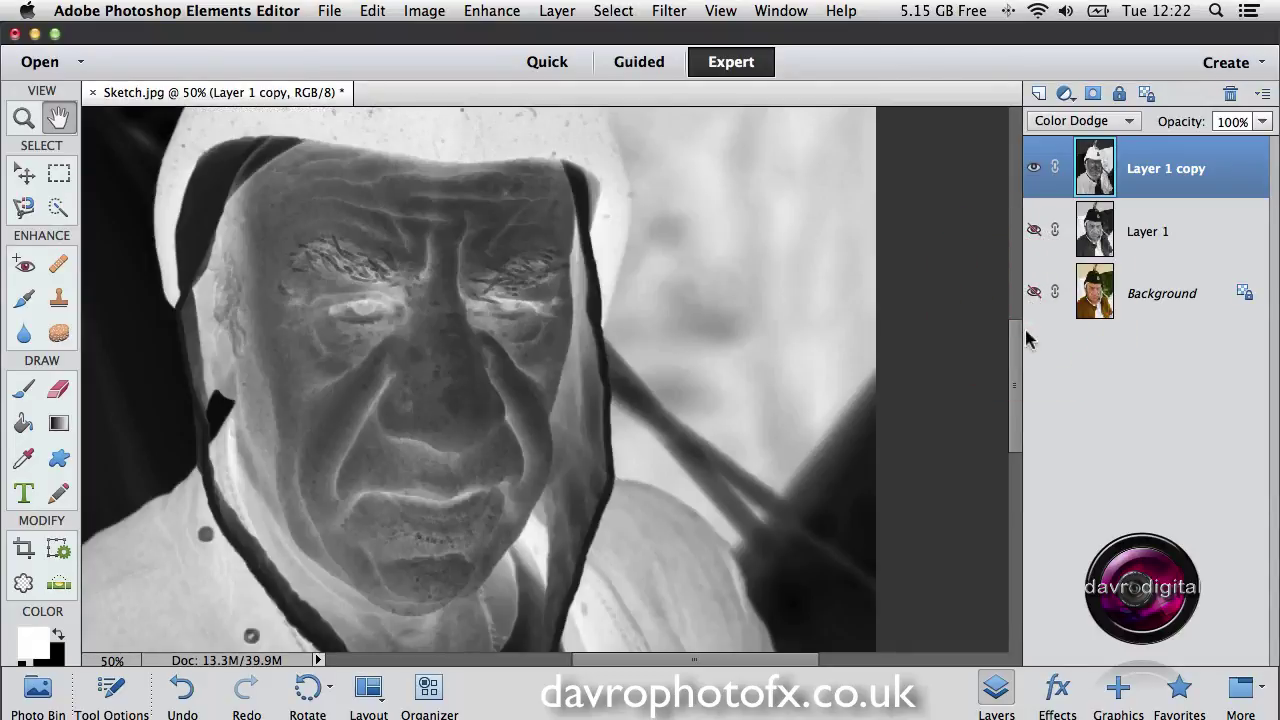
pyautogui.moveTo(1036, 297); pyautogui.dragTo(1034, 229)
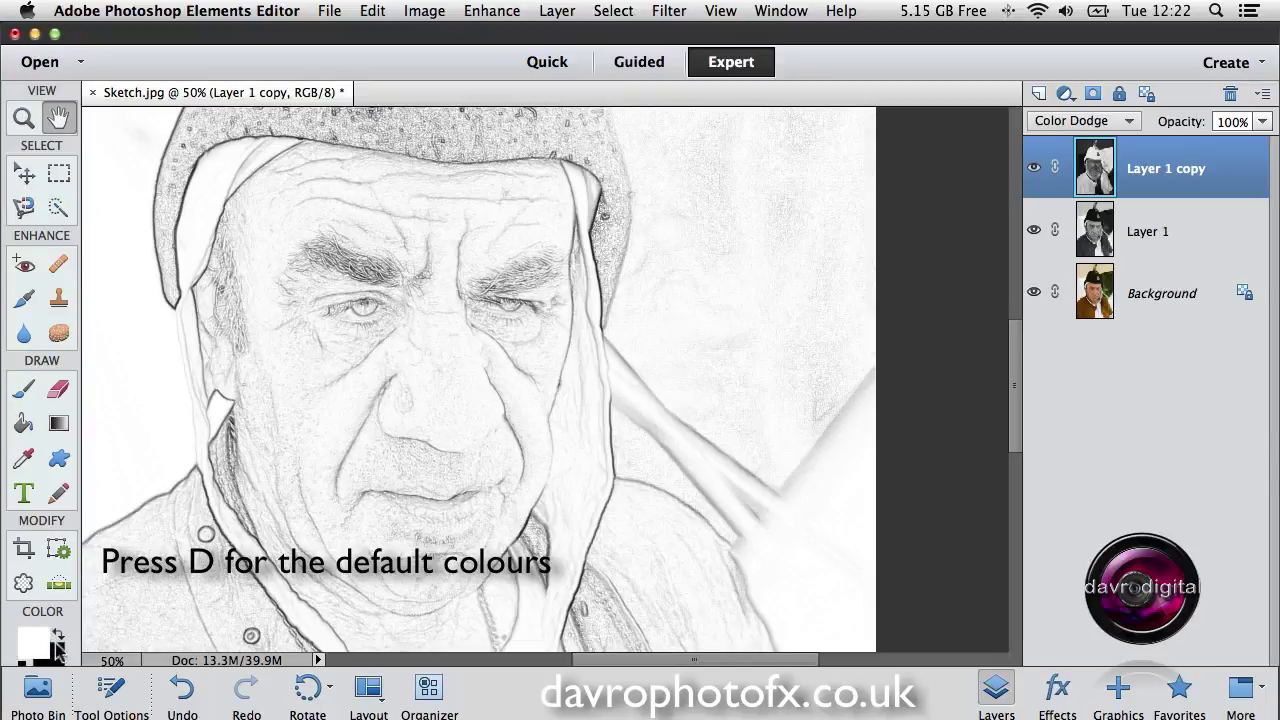
# Reset the foreground and background colours to the defaults and set up the Brush tool at 85 px
pyautogui.press('d')
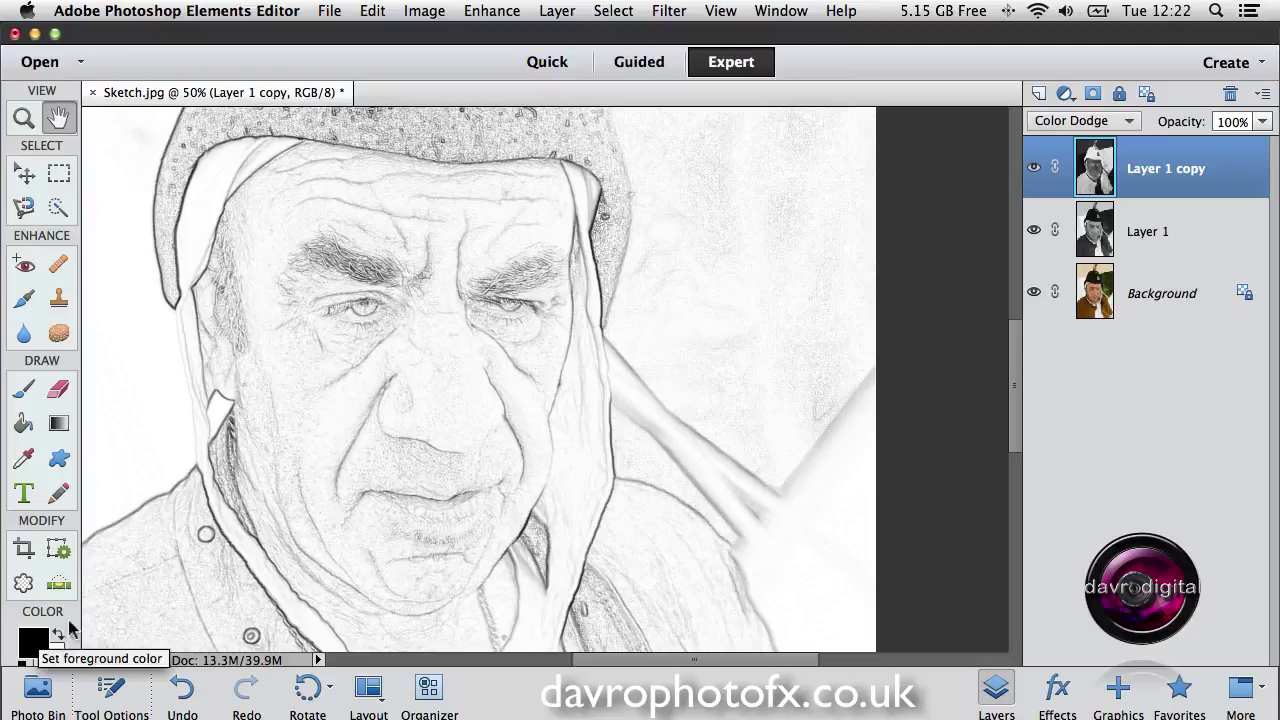
pyautogui.click(25, 390)
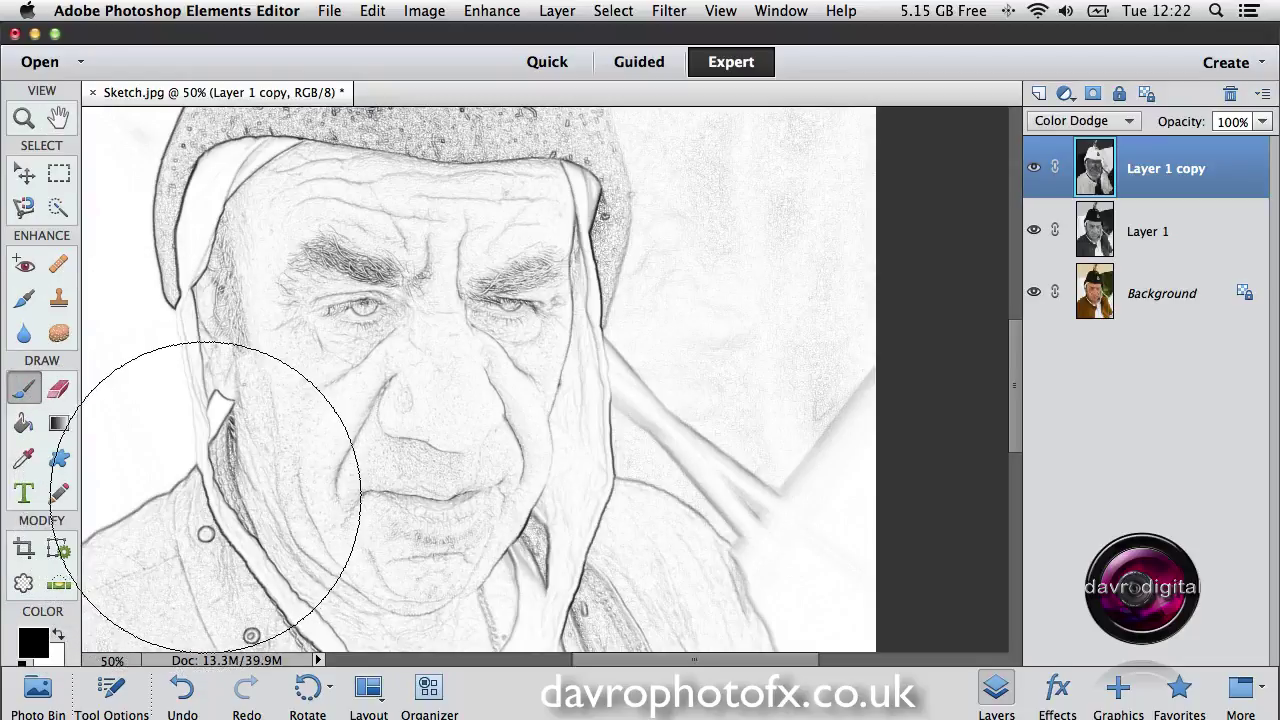
pyautogui.click(110, 690)
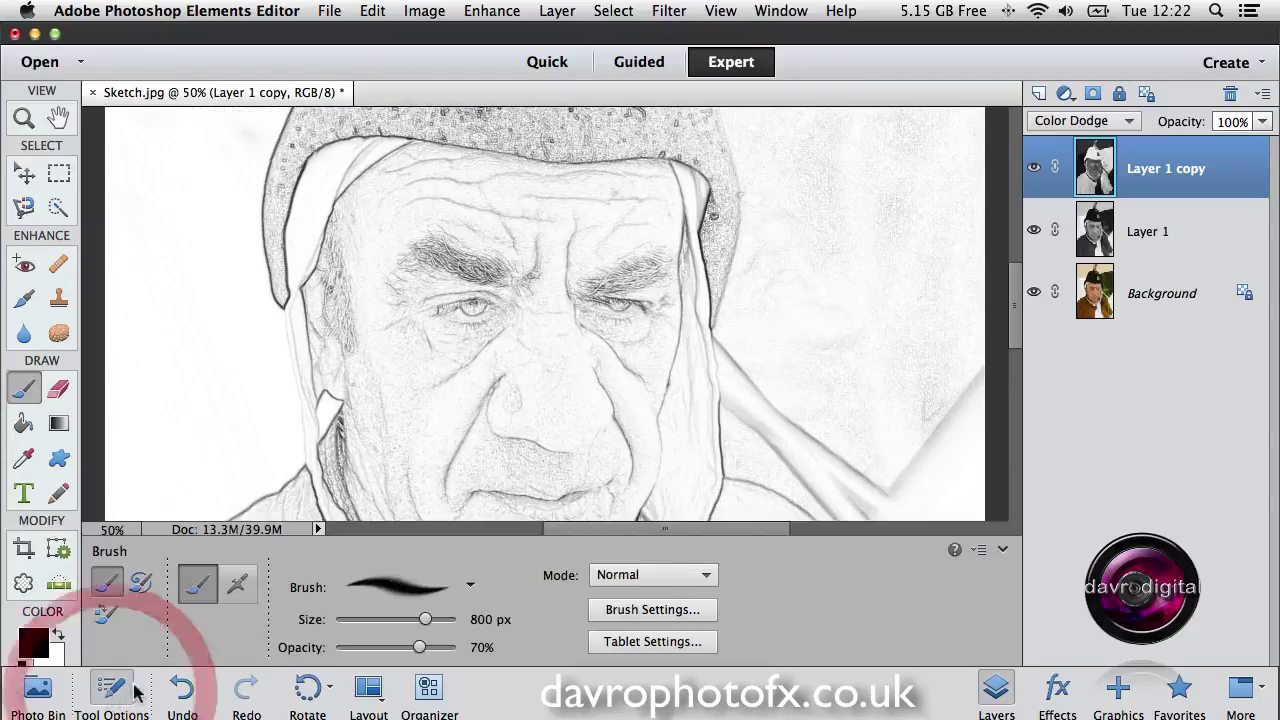
pyautogui.moveTo(424, 620); pyautogui.dragTo(402, 619)
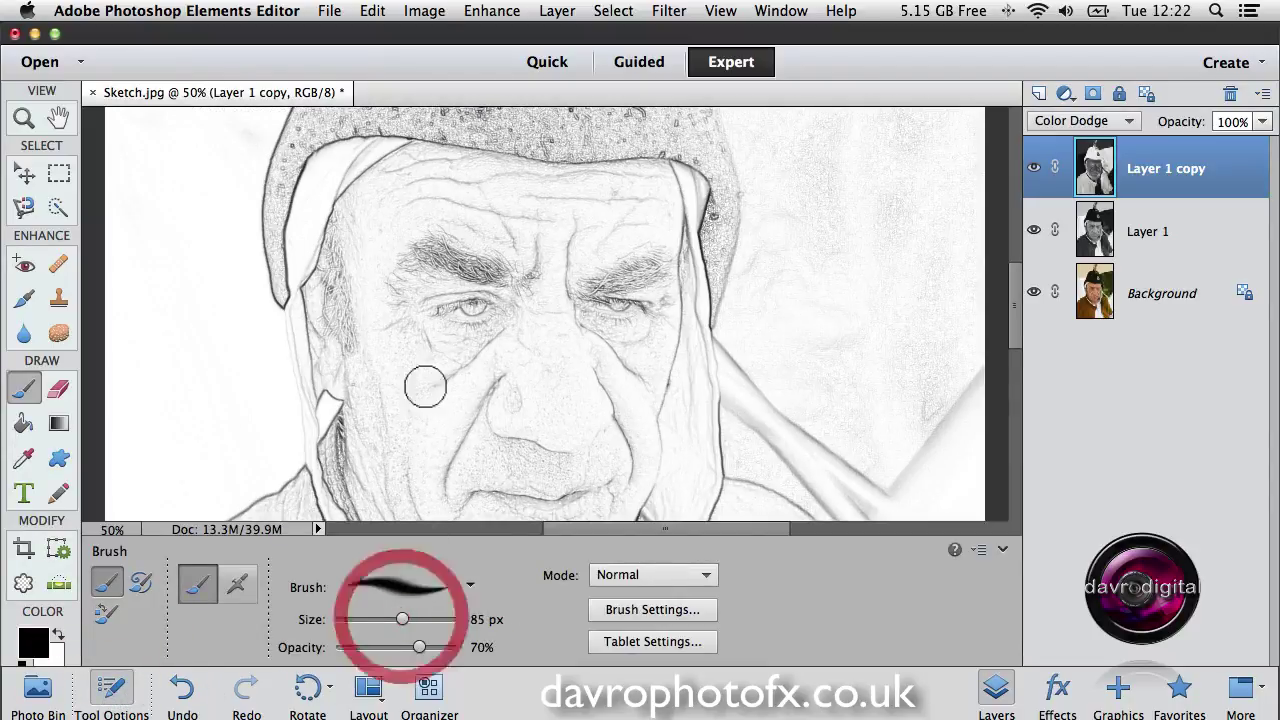
# Try smaller and larger brush sizes and settle on 60 px
pyautogui.press('[')
pyautogui.press('[')
pyautogui.press('[')
pyautogui.press('[')
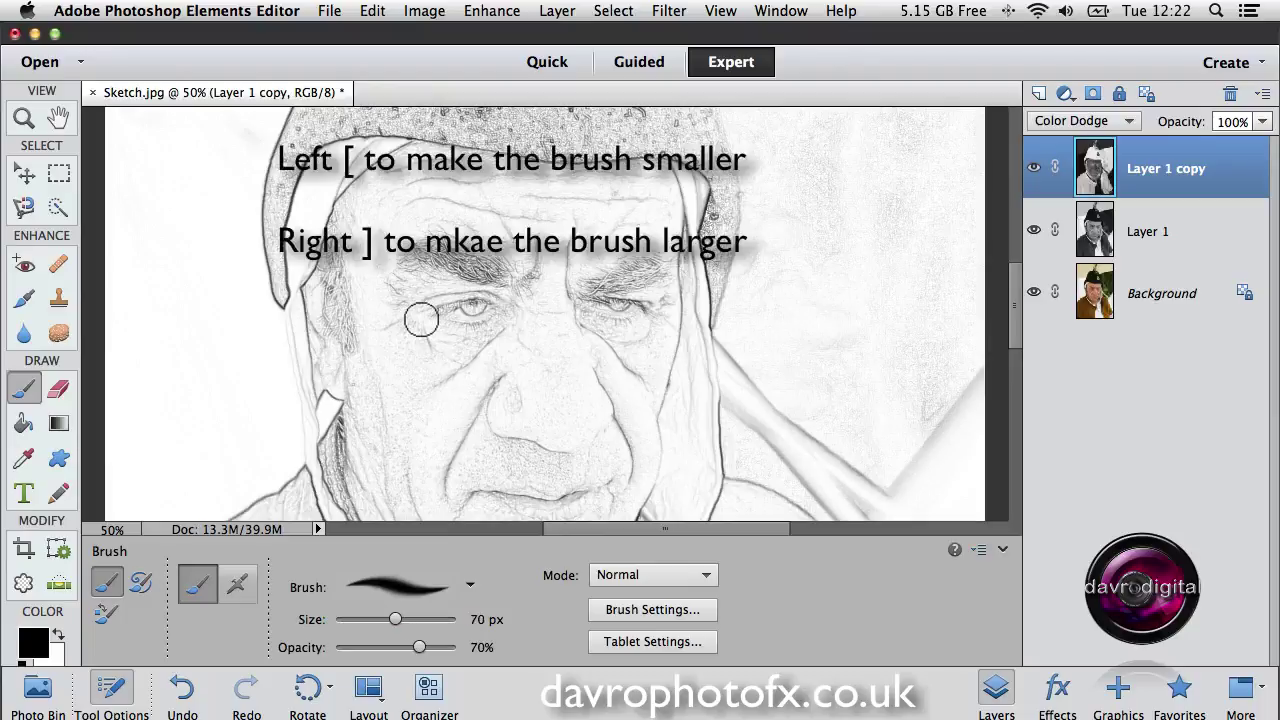
pyautogui.press('[')
pyautogui.press(']')
pyautogui.press(']')
pyautogui.press(']')
pyautogui.press(']')
pyautogui.press(']')
pyautogui.press(']')
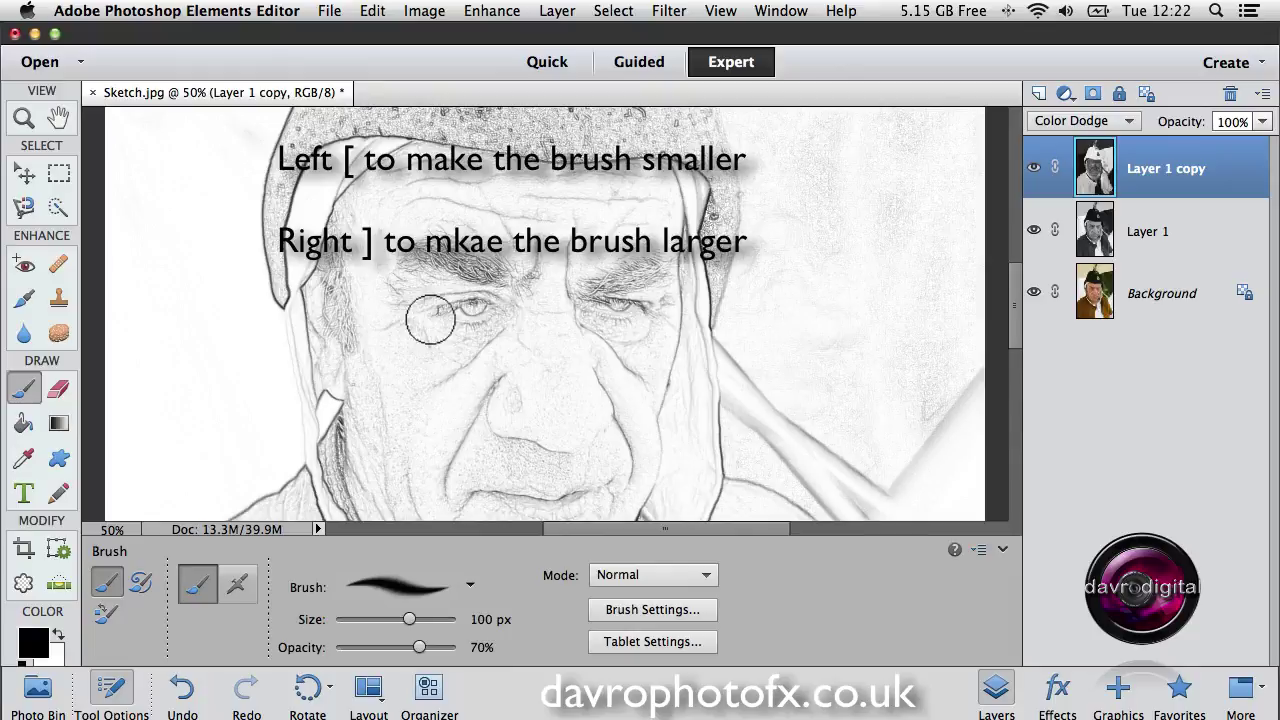
pyautogui.press('[')
pyautogui.press('[')
pyautogui.press('[')
pyautogui.press('[')
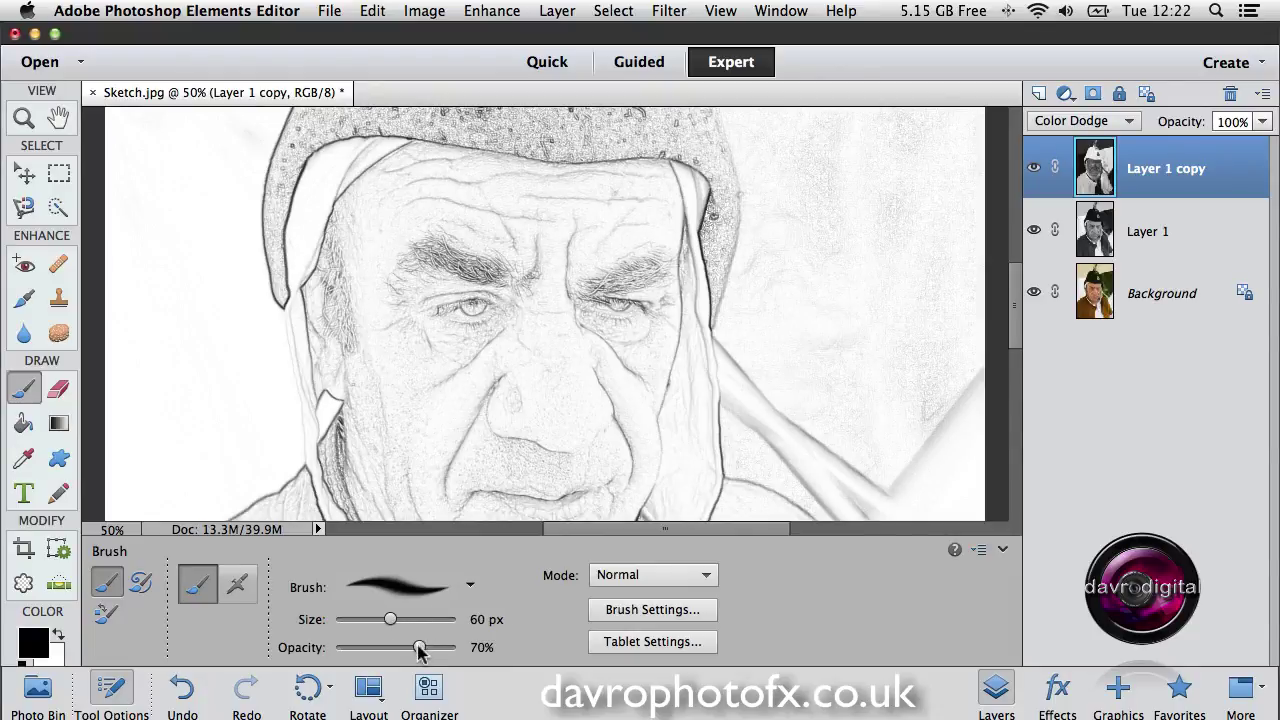
# Try brush opacities of 35%, 10% and 100% and settle on 15%
pyautogui.moveTo(420, 648); pyautogui.dragTo(376, 648)
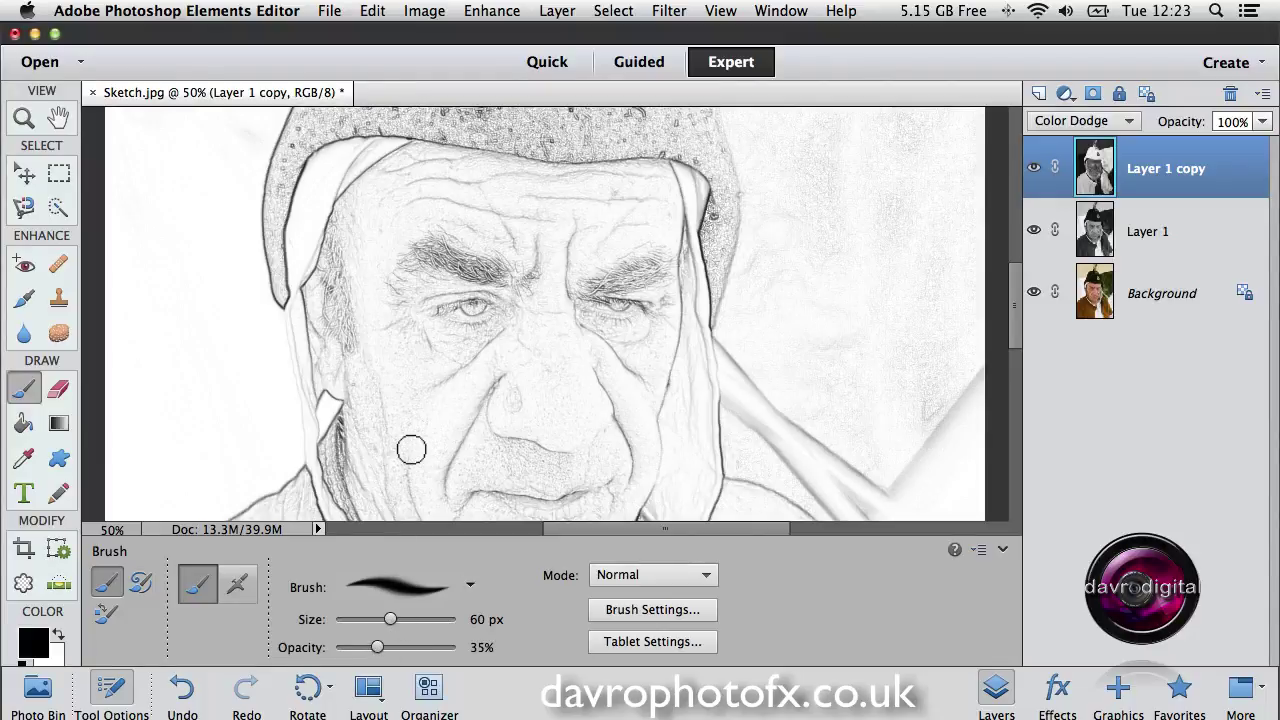
pyautogui.press('1')
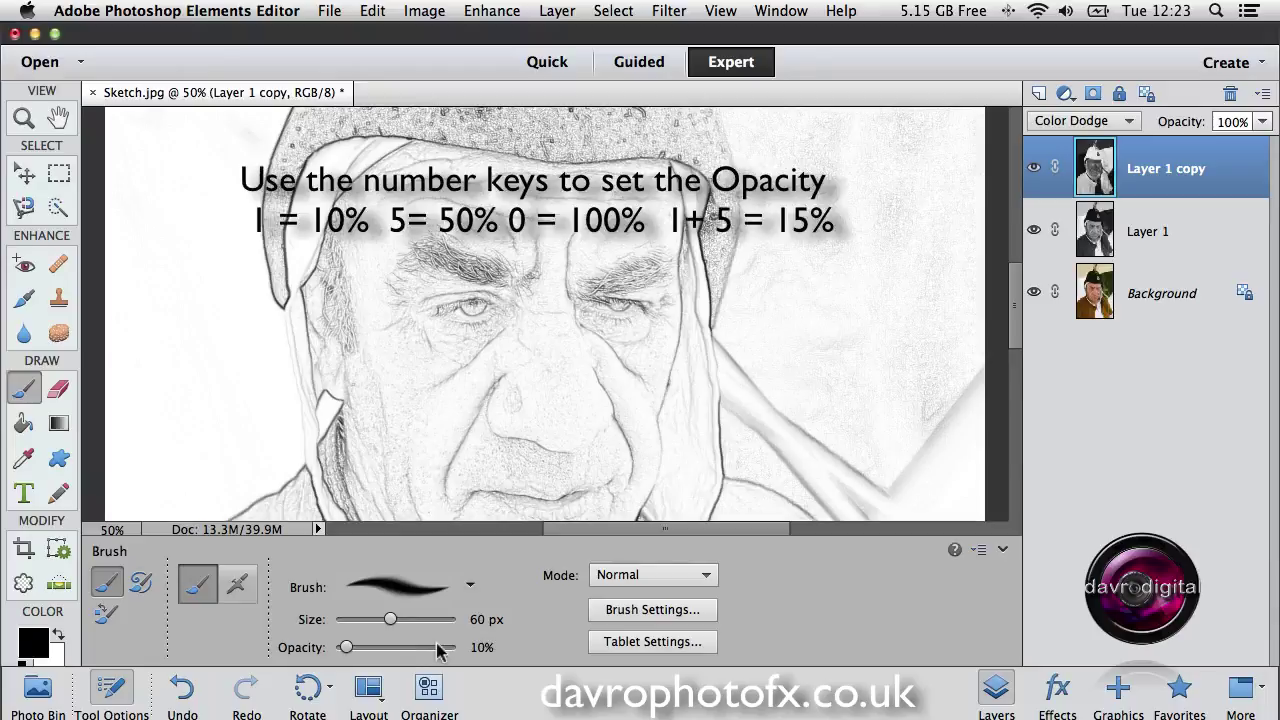
pyautogui.press('5')
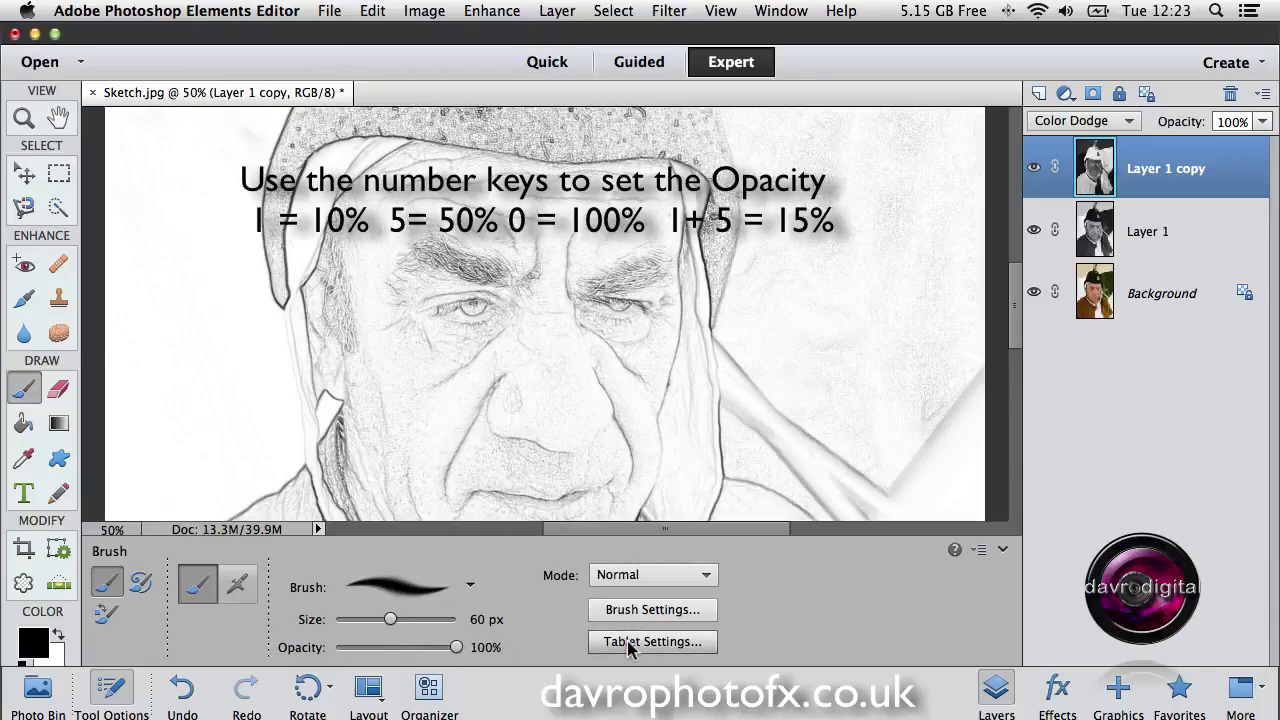
pyautogui.press('0')
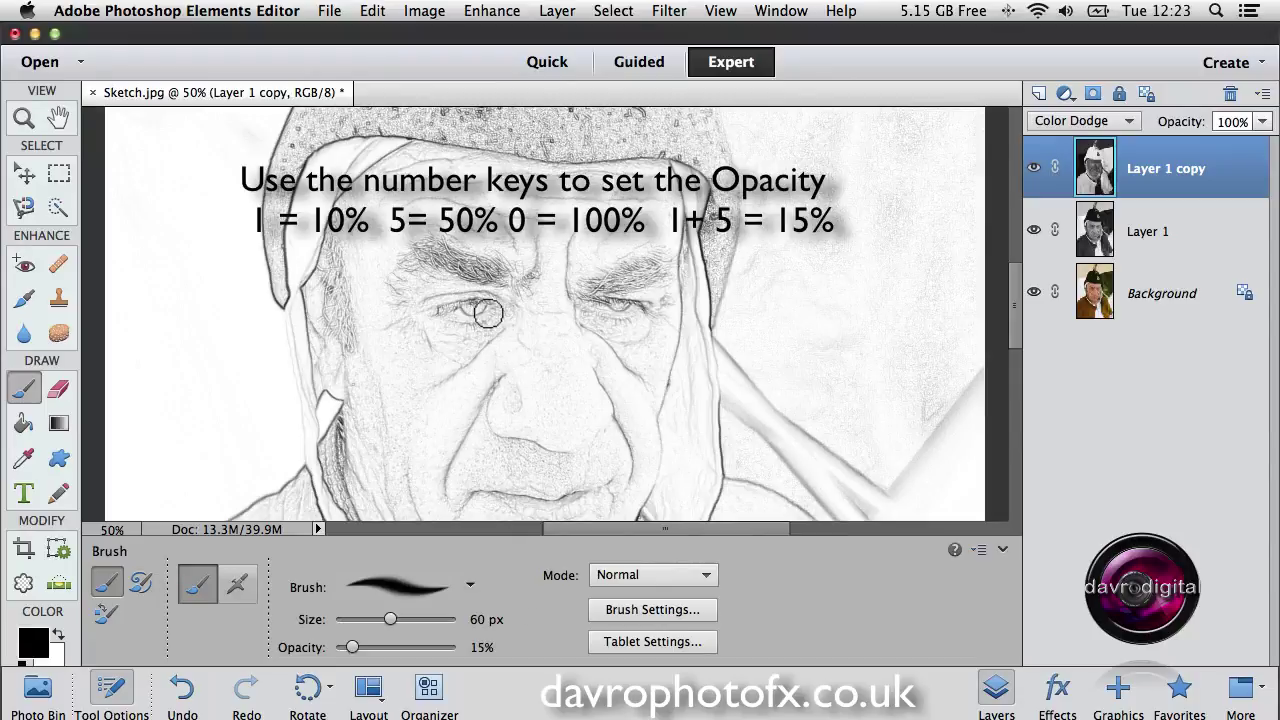
# Darken the irises of both eyes with repeated black brush dabs at 15% opacity
pyautogui.hscroll(1, 488, 313)
pyautogui.press('super+space')
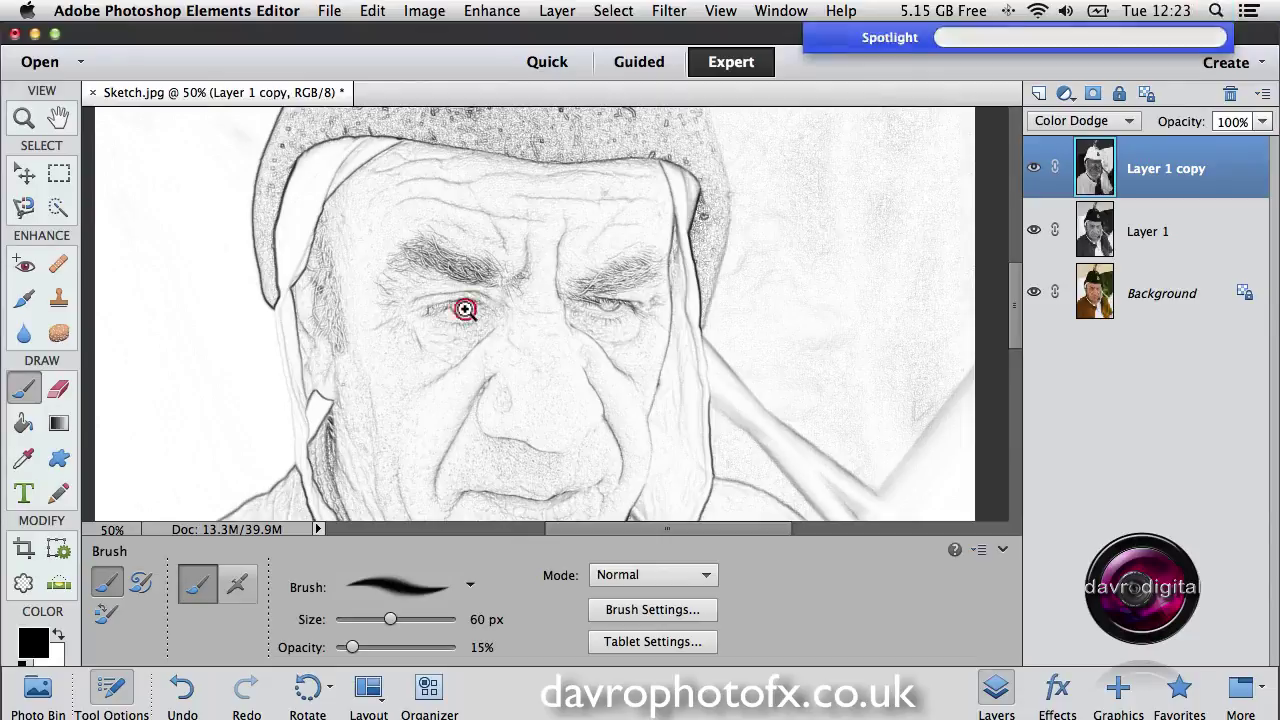
pyautogui.click(466, 309)
pyautogui.click(466, 309)
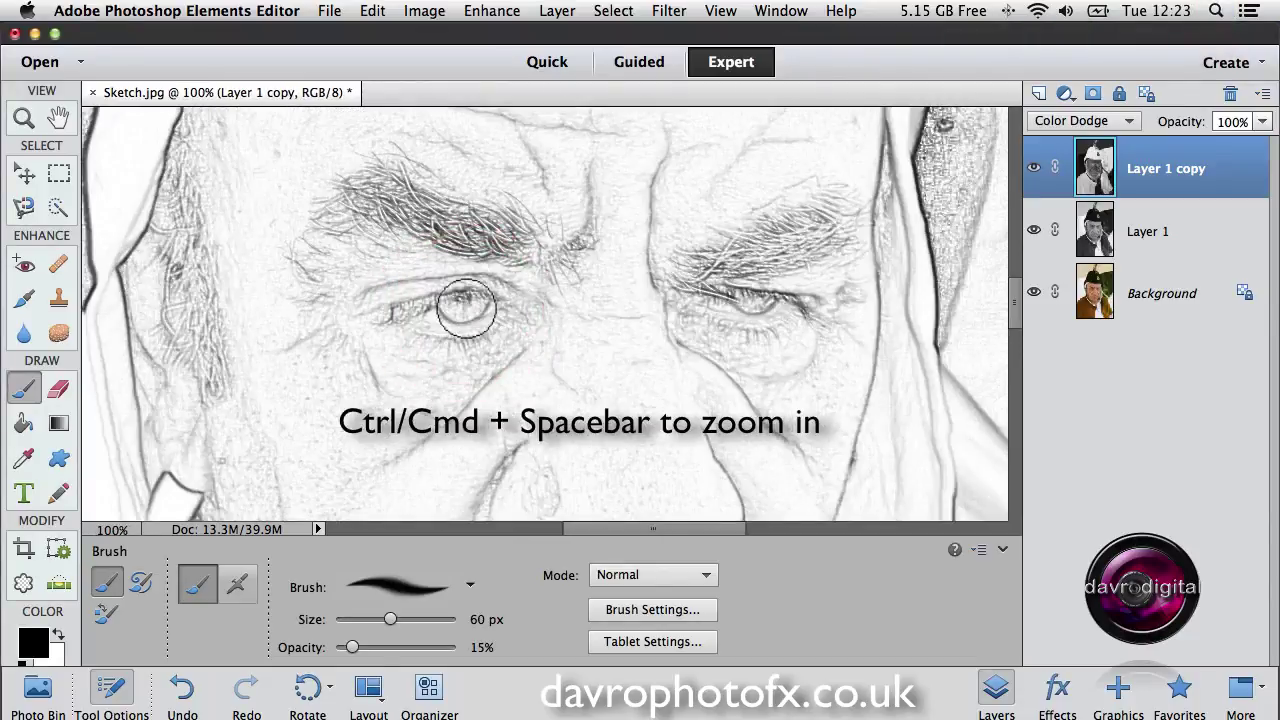
pyautogui.click(464, 306)
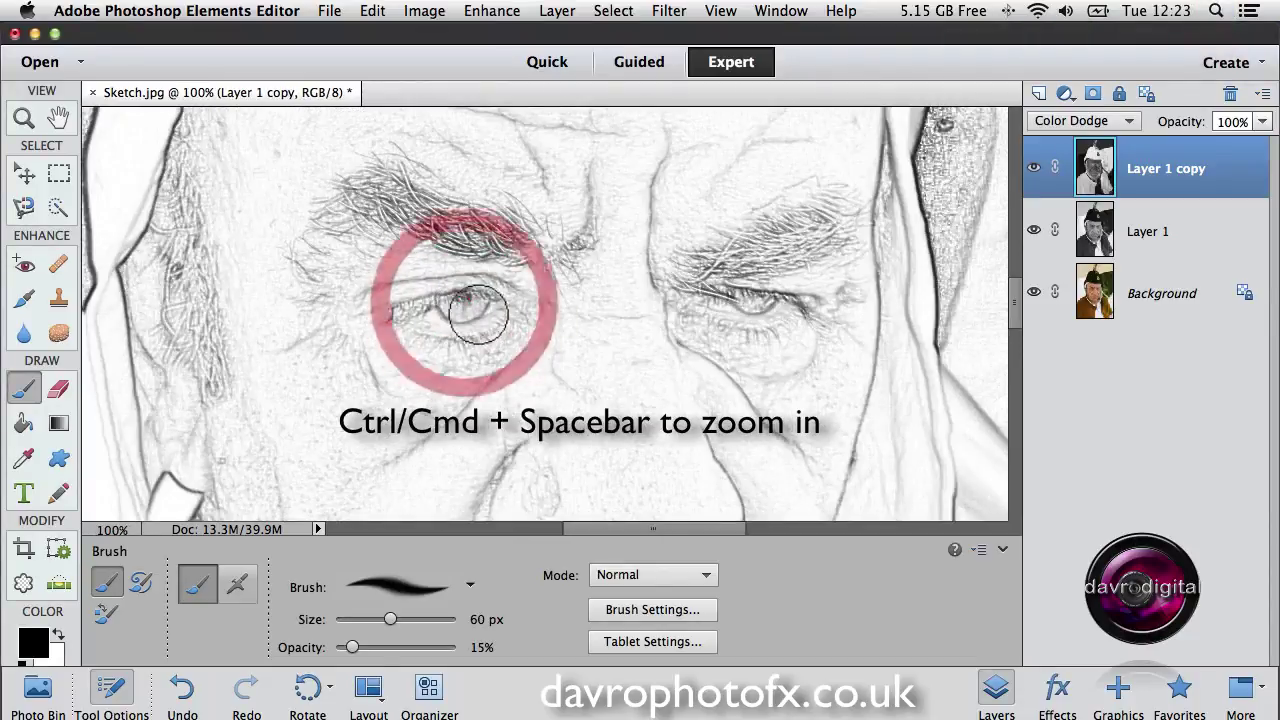
pyautogui.click(462, 306)
pyautogui.click(754, 300)
pyautogui.click(754, 300)
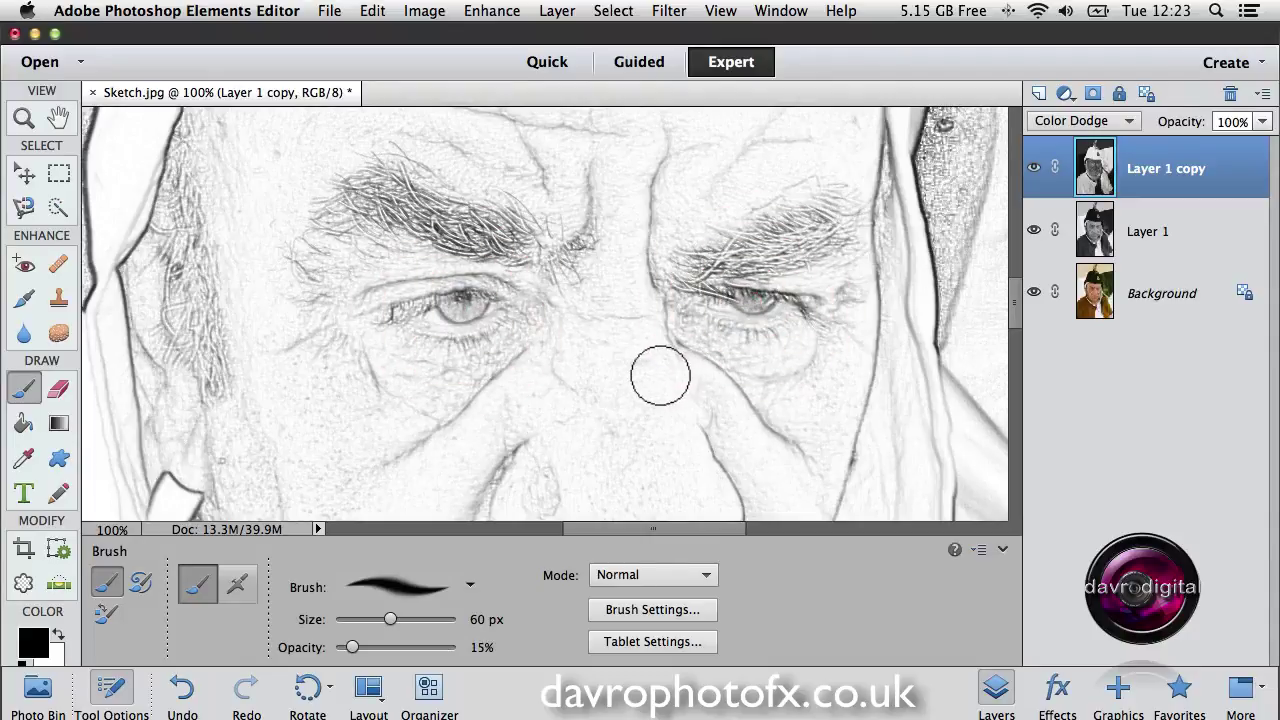
pyautogui.click(462, 306)
pyautogui.click(756, 304)
# Swap the foreground and background colours to paint with white around the cheek and backdrop
pyautogui.moveTo(761, 382)
pyautogui.mouseDown()
pyautogui.moveTo(531, 337)
pyautogui.moveTo(414, 257)
pyautogui.moveTo(306, 209)
pyautogui.mouseUp()
pyautogui.click(306, 214)
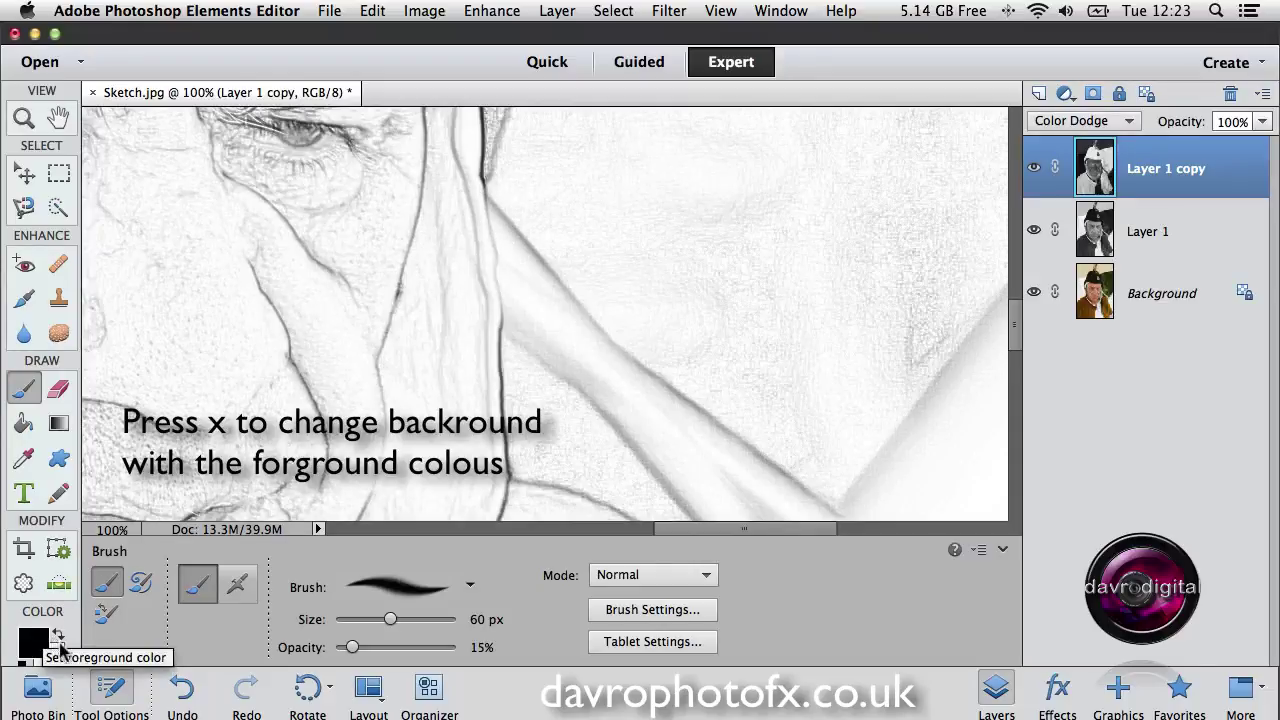
pyautogui.press('x')
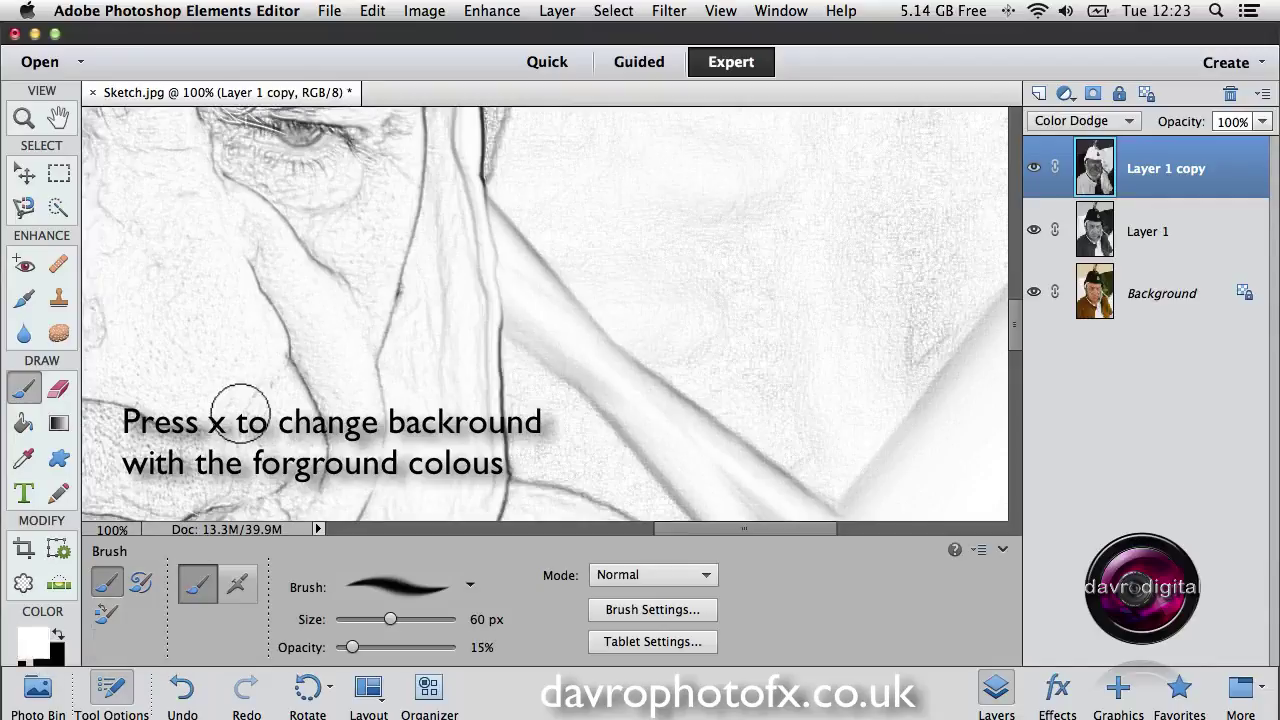
# Set the brush opacity to 70% and paint white over the arm-like backdrop lines beside the cheek to remove them
pyautogui.moveTo(492, 375); pyautogui.dragTo(546, 288)
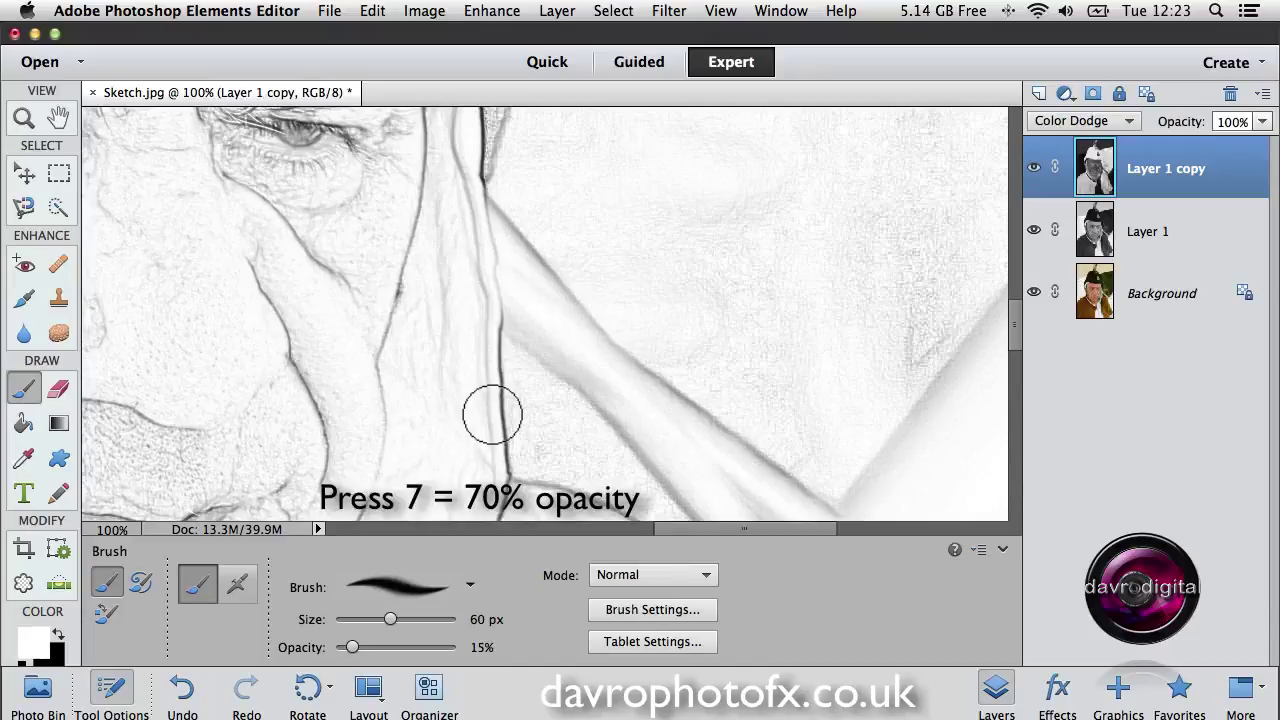
pyautogui.press('7')
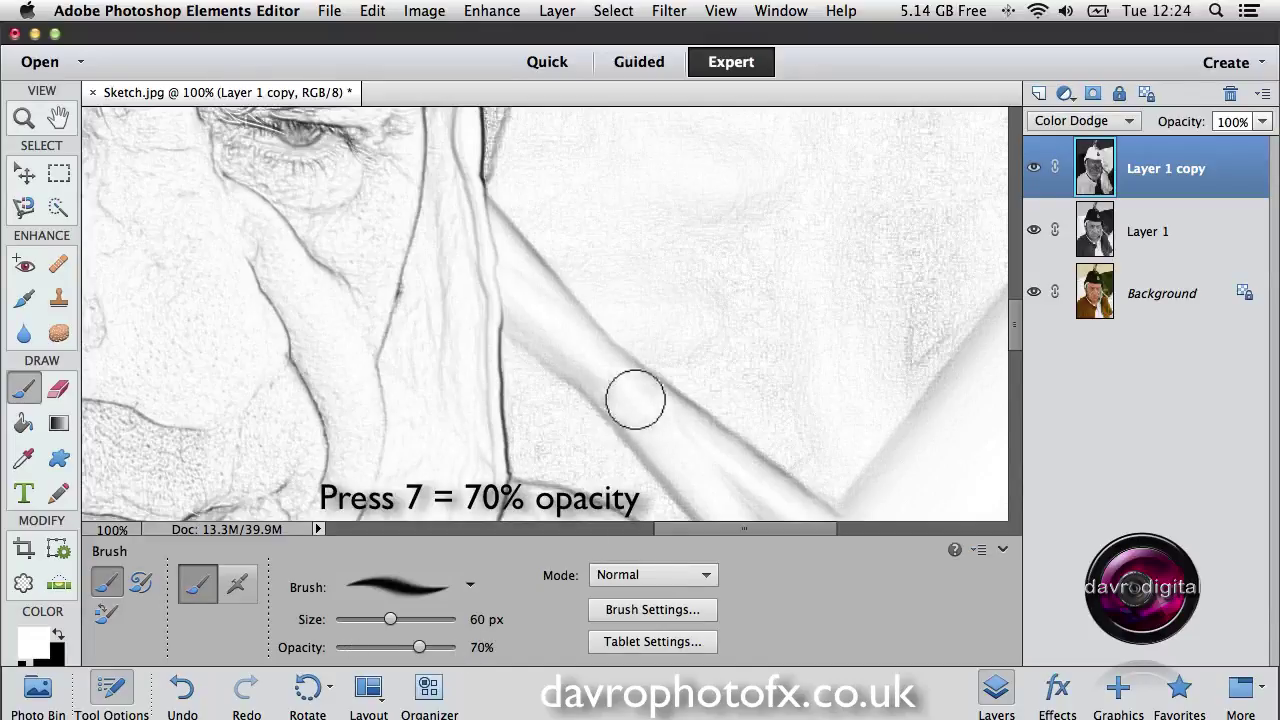
pyautogui.moveTo(521, 219)
pyautogui.mouseDown()
pyautogui.moveTo(529, 237)
pyautogui.moveTo(509, 197)
pyautogui.moveTo(531, 283)
pyautogui.moveTo(533, 457)
pyautogui.mouseUp()
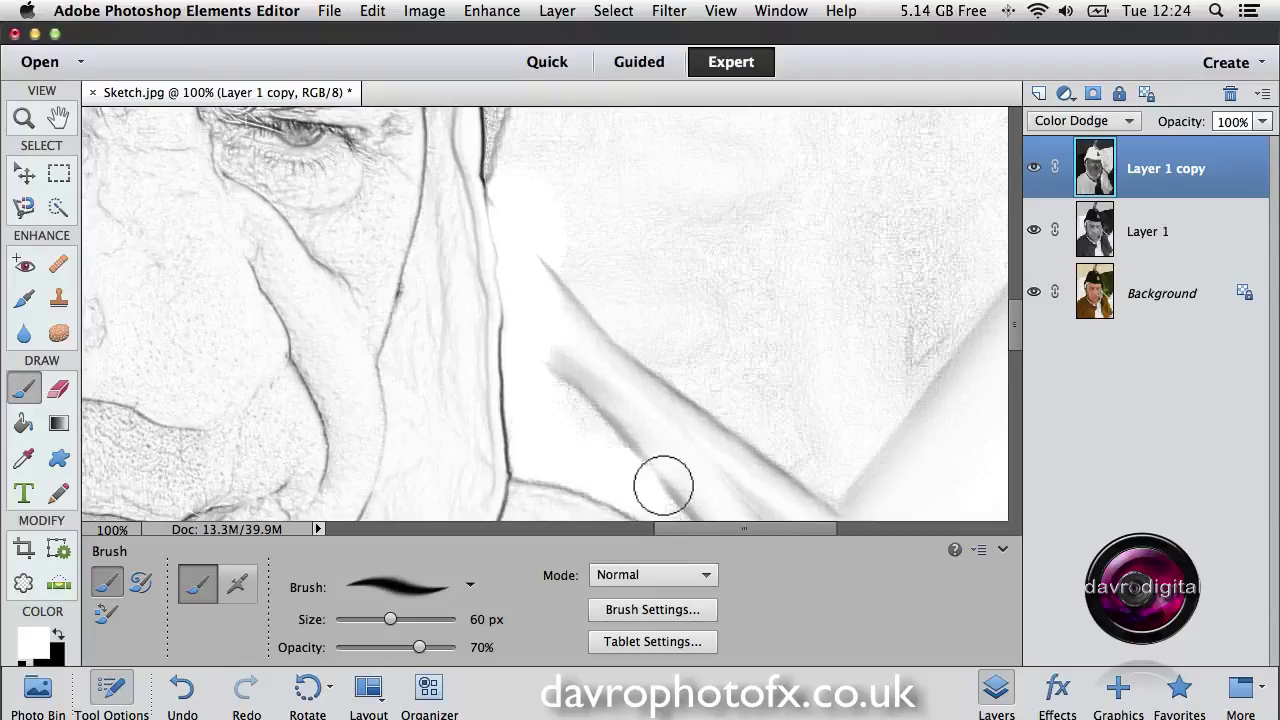
pyautogui.moveTo(700, 491); pyautogui.dragTo(640, 318)
pyautogui.moveTo(640, 318)
pyautogui.mouseDown()
pyautogui.moveTo(614, 320)
pyautogui.moveTo(611, 349)
pyautogui.moveTo(720, 440)
pyautogui.mouseUp()
pyautogui.moveTo(503, 183); pyautogui.dragTo(582, 522)
pyautogui.moveTo(574, 449)
pyautogui.mouseDown()
pyautogui.moveTo(550, 423)
pyautogui.moveTo(578, 363)
pyautogui.mouseUp()
# Enlarge the brush and paint white over the backdrop texture alongside the head up to the hat
pyautogui.press(']')
pyautogui.press(']')
pyautogui.press(']')
pyautogui.press(']')
pyautogui.moveTo(580, 359)
pyautogui.mouseDown()
pyautogui.moveTo(629, 217)
pyautogui.moveTo(627, 188)
pyautogui.moveTo(617, 191)
pyautogui.mouseUp()
pyautogui.press('space')
pyautogui.moveTo(626, 237)
pyautogui.mouseDown()
pyautogui.moveTo(593, 516)
pyautogui.moveTo(539, 279)
pyautogui.moveTo(529, 143)
pyautogui.mouseUp()
pyautogui.press('space')
pyautogui.moveTo(530, 272); pyautogui.dragTo(523, 583)
pyautogui.moveTo(514, 471)
pyautogui.mouseDown()
pyautogui.moveTo(486, 380)
pyautogui.moveTo(434, 331)
pyautogui.moveTo(375, 320)
pyautogui.moveTo(386, 317)
pyautogui.mouseUp()
# Reduce the brush to 60 px and paint out the backdrop marks right against the hat's edge
pyautogui.press('[')
pyautogui.press('[')
pyautogui.press('[')
pyautogui.press('[')
pyautogui.click(366, 323)
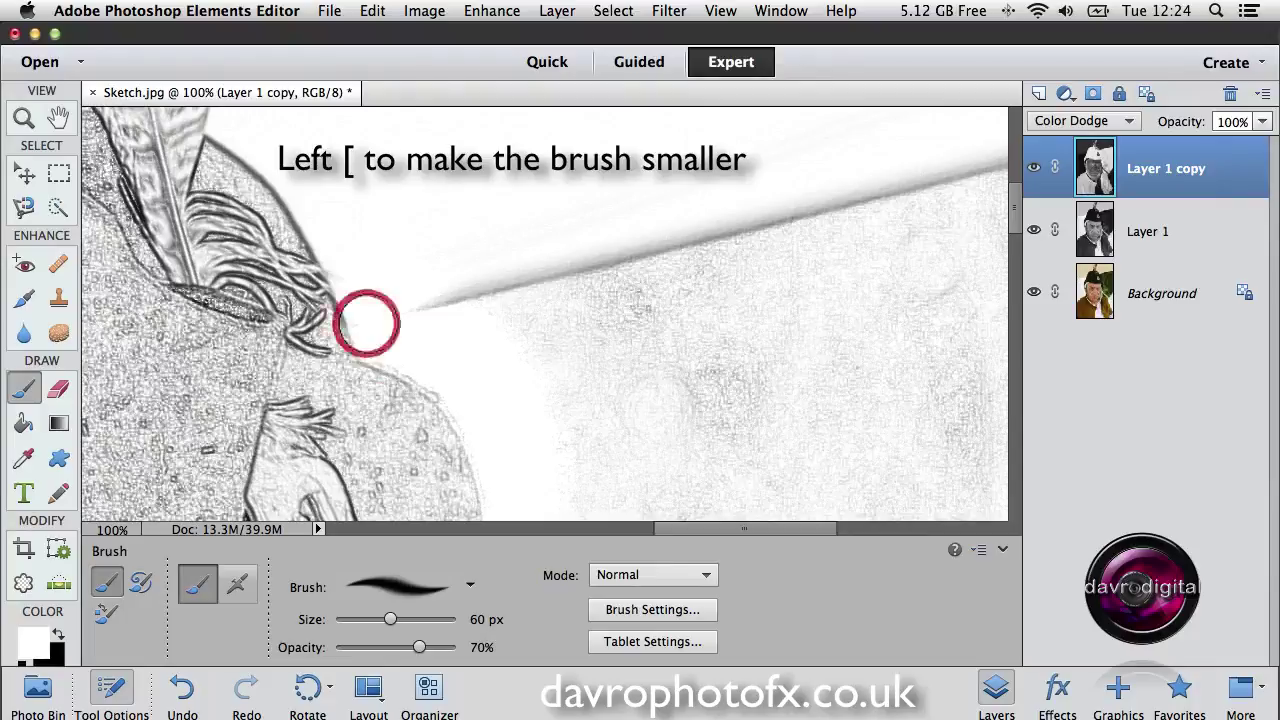
# Enlarge the brush to 175 px and paint white over the long diagonal backdrop line extending from the hat
pyautogui.press(']')
pyautogui.press(']')
pyautogui.press(']')
pyautogui.press(']')
pyautogui.press(']')
pyautogui.press(']')
pyautogui.press(']')
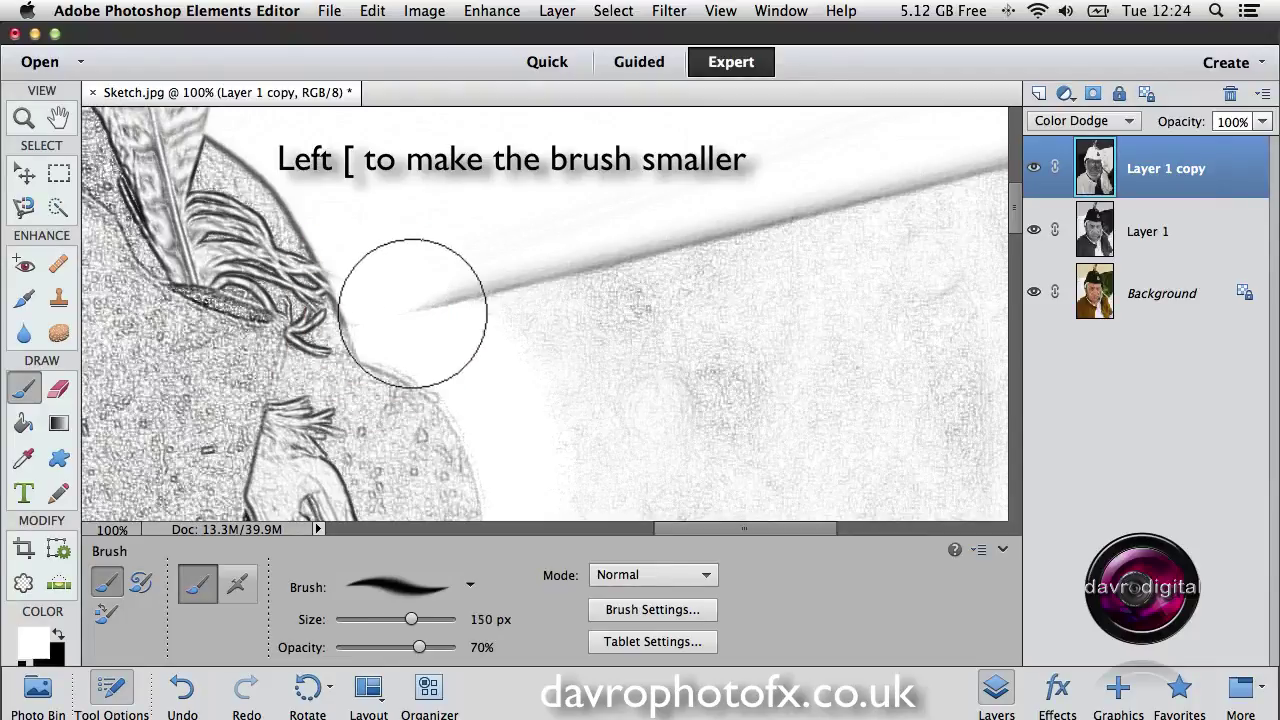
pyautogui.moveTo(445, 295)
pyautogui.mouseDown()
pyautogui.moveTo(595, 272)
pyautogui.moveTo(959, 180)
pyautogui.moveTo(597, 245)
pyautogui.moveTo(916, 228)
pyautogui.moveTo(956, 162)
pyautogui.mouseUp()
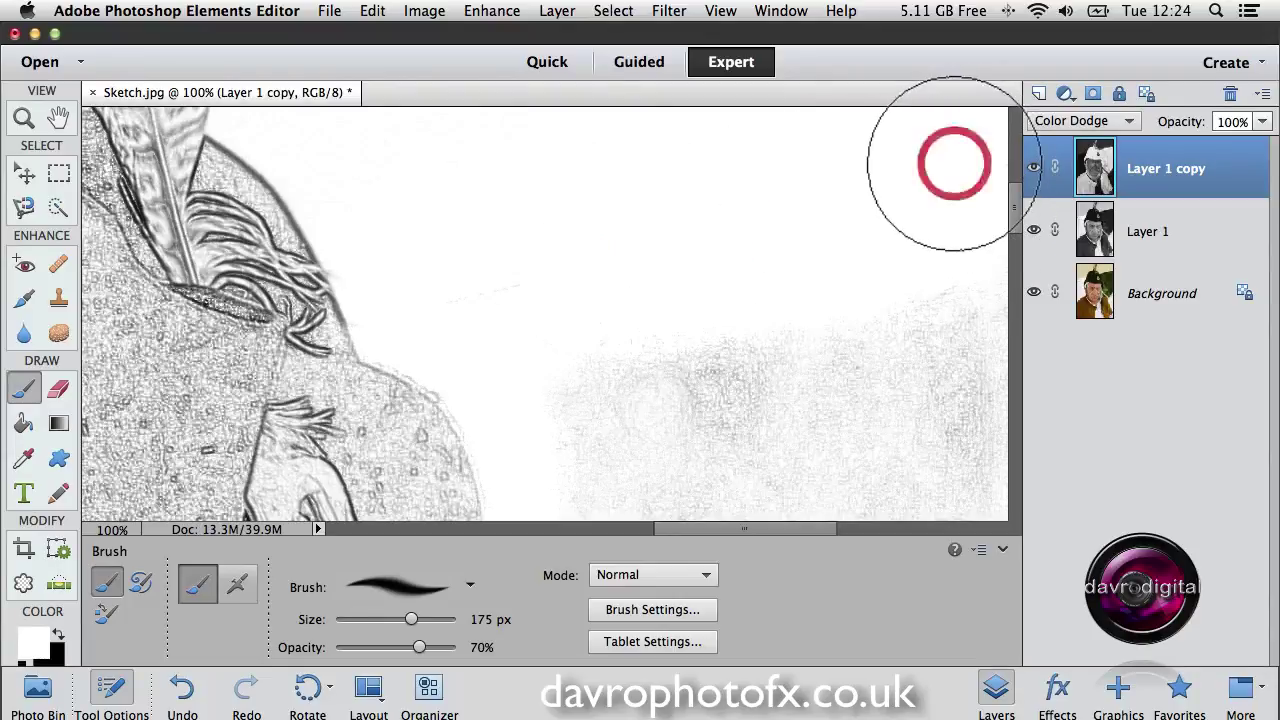
# Fit the whole portrait in view with the tool options hidden and paint out the remaining backdrop texture using a much larger brush
pyautogui.press('super+0')
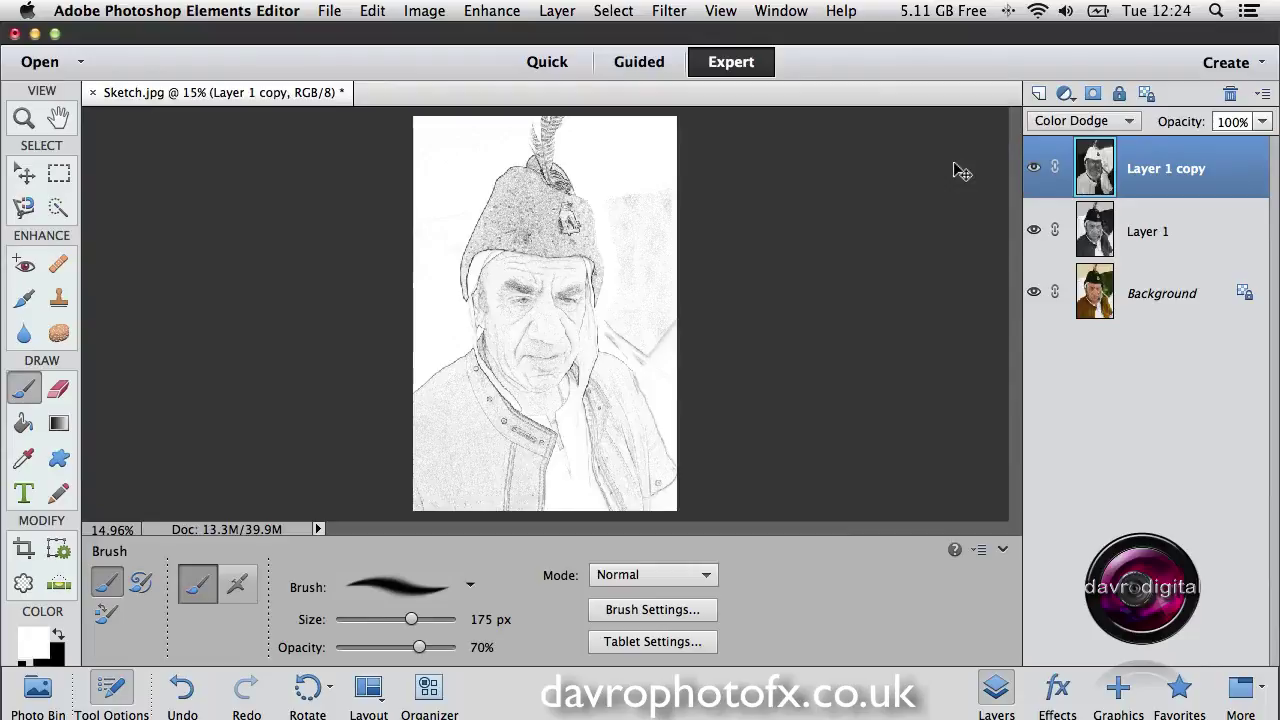
pyautogui.click(1003, 551)
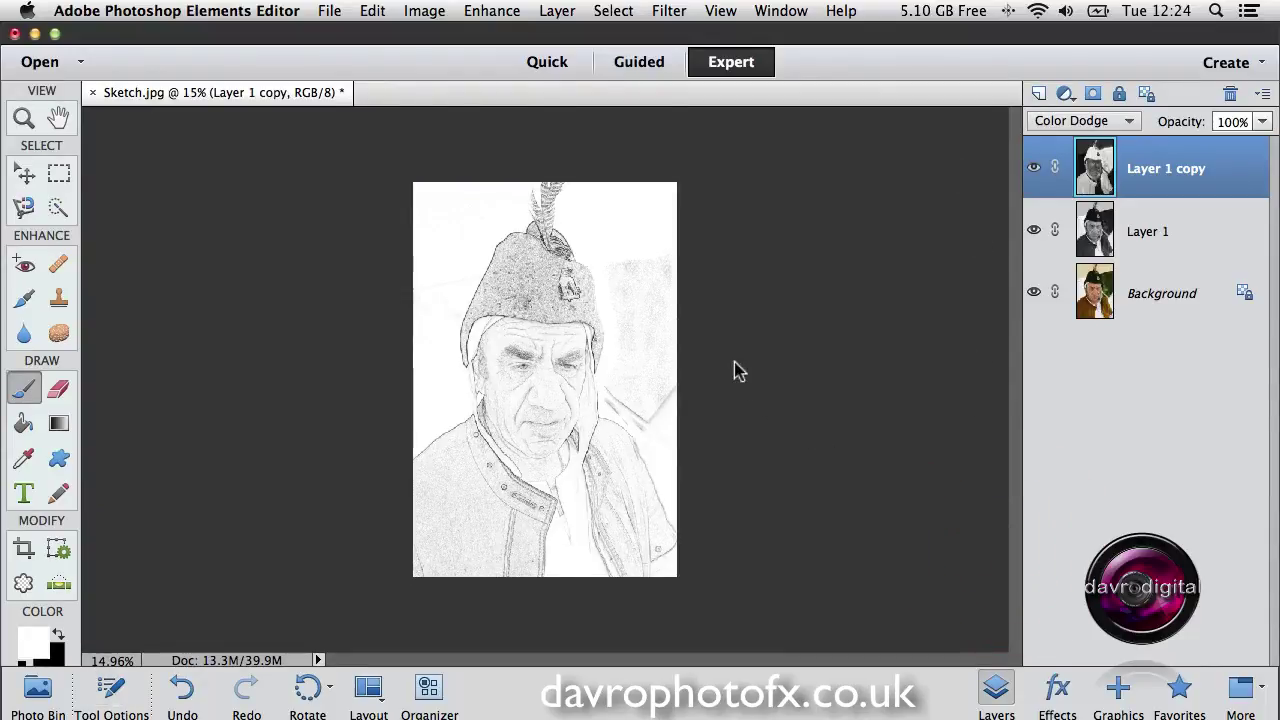
pyautogui.press(']')
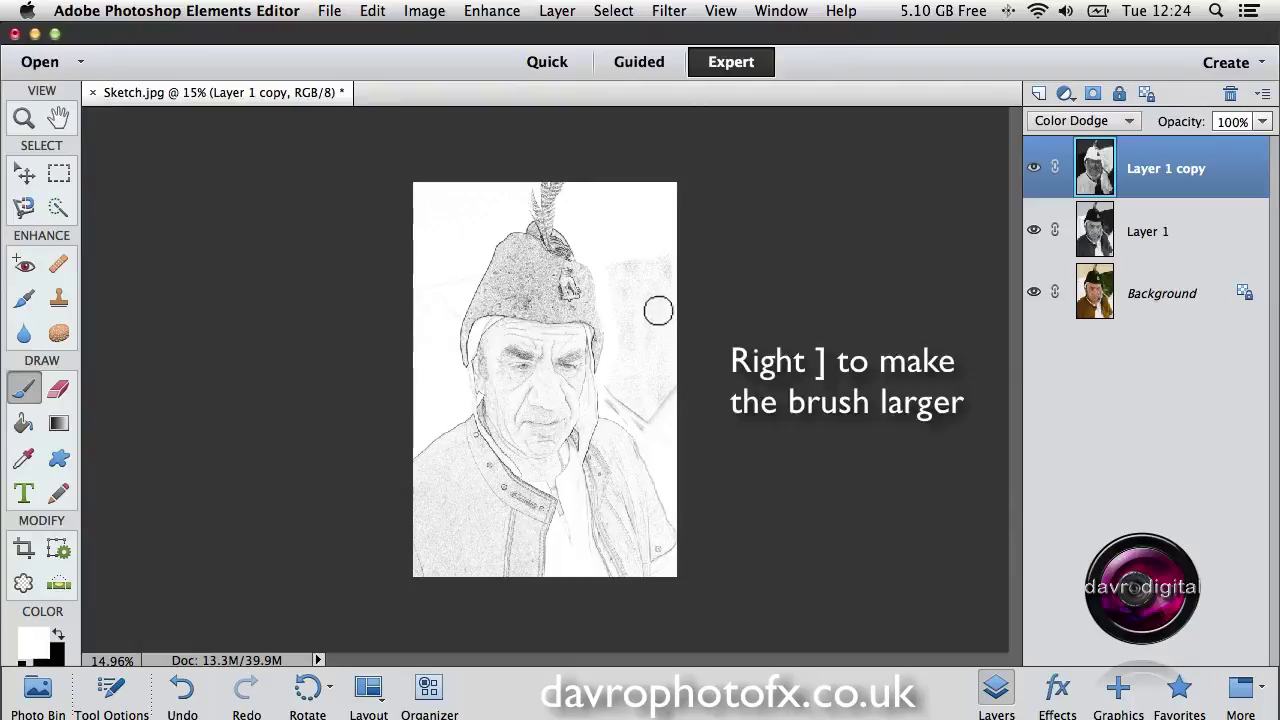
pyautogui.press(']')
pyautogui.press(']')
pyautogui.press(']')
pyautogui.press(']')
pyautogui.press(']')
pyautogui.press(']')
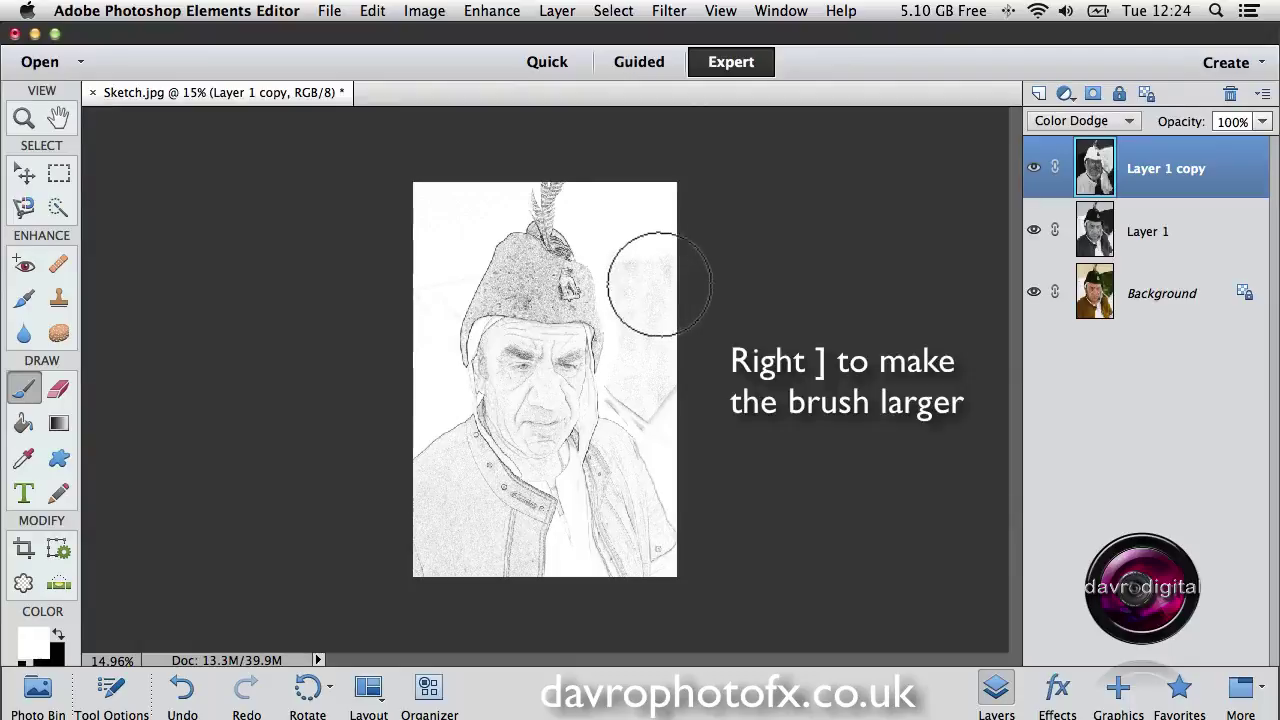
pyautogui.press(']')
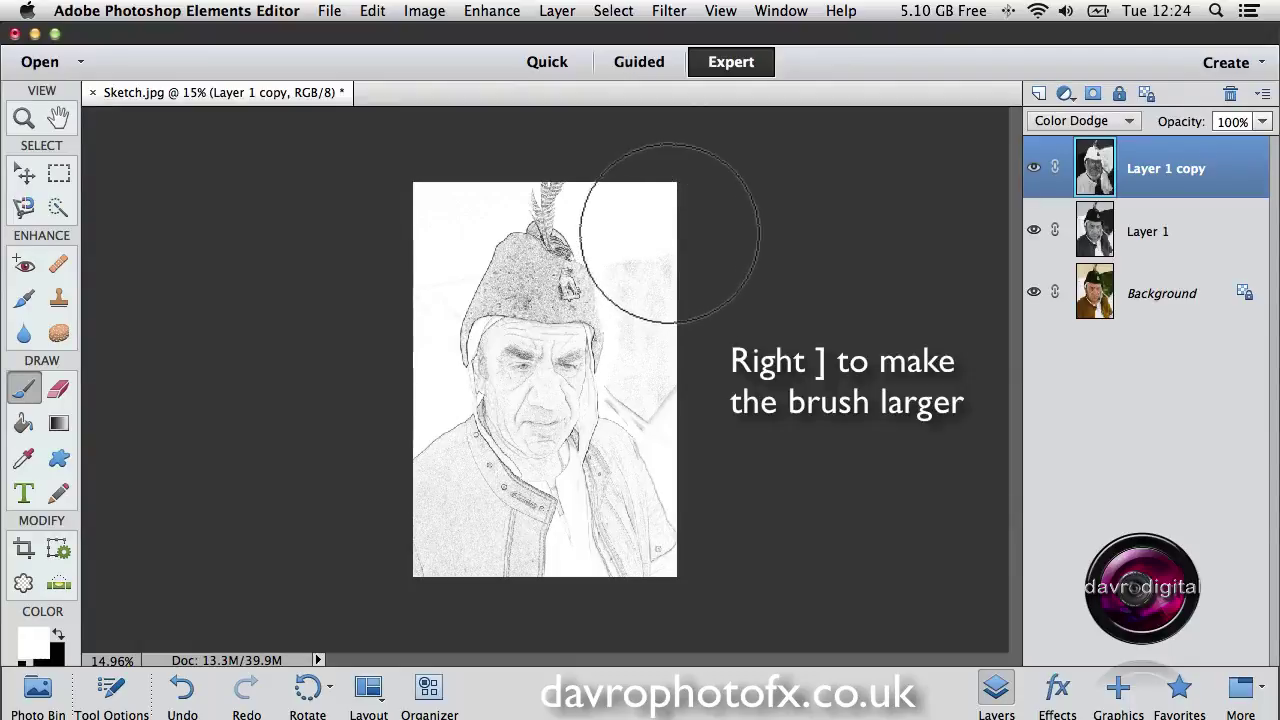
pyautogui.click(663, 233)
pyautogui.moveTo(663, 233); pyautogui.dragTo(678, 370)
# Shrink the brush and paint out the leftover V-shaped lines above the shoulder beside the face
pyautogui.press('[')
pyautogui.press('[')
pyautogui.press('[')
pyautogui.press('[')
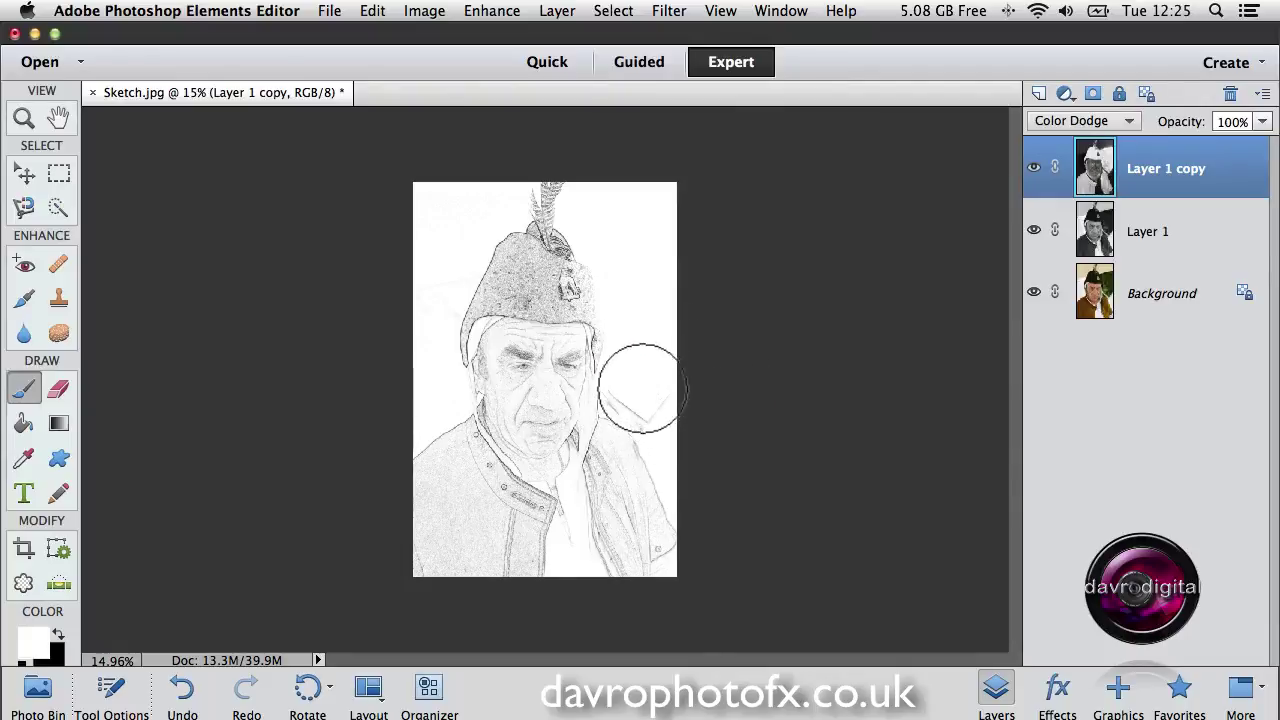
pyautogui.moveTo(648, 382)
pyautogui.mouseDown()
pyautogui.moveTo(668, 401)
pyautogui.moveTo(652, 400)
pyautogui.mouseUp()
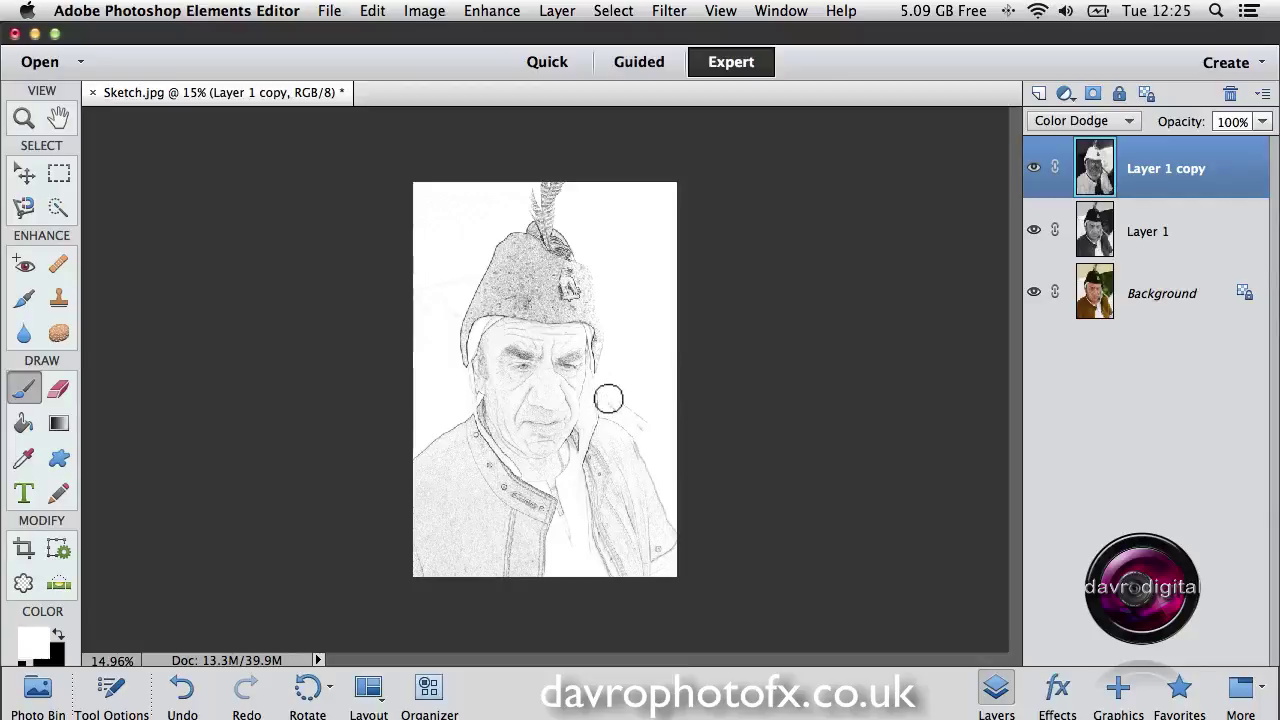
pyautogui.moveTo(645, 420); pyautogui.dragTo(651, 417)
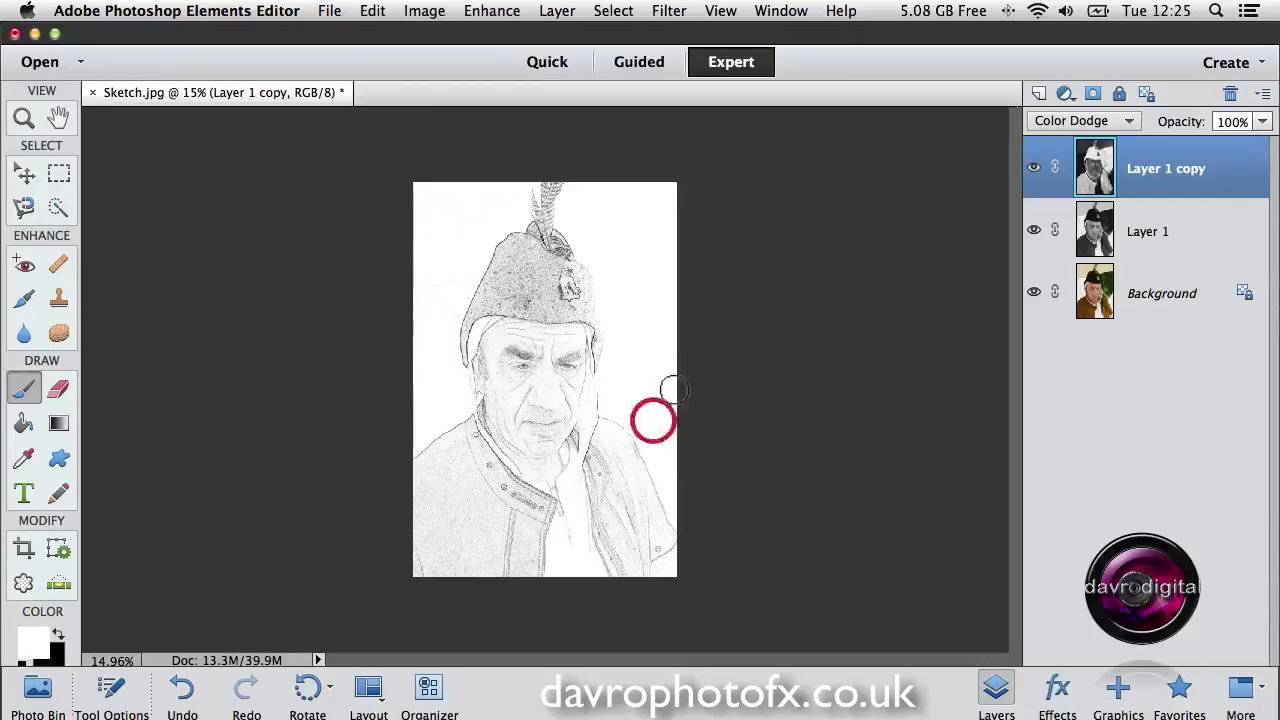
# Enlarge the brush and paint white around the portrait's borders to fade out the jacket edges and the tip of the feather
pyautogui.press(']')
pyautogui.press(']')
pyautogui.press(']')
pyautogui.press(']')
pyautogui.press(']')
pyautogui.press(']')
pyautogui.press(']')
pyautogui.press(']')
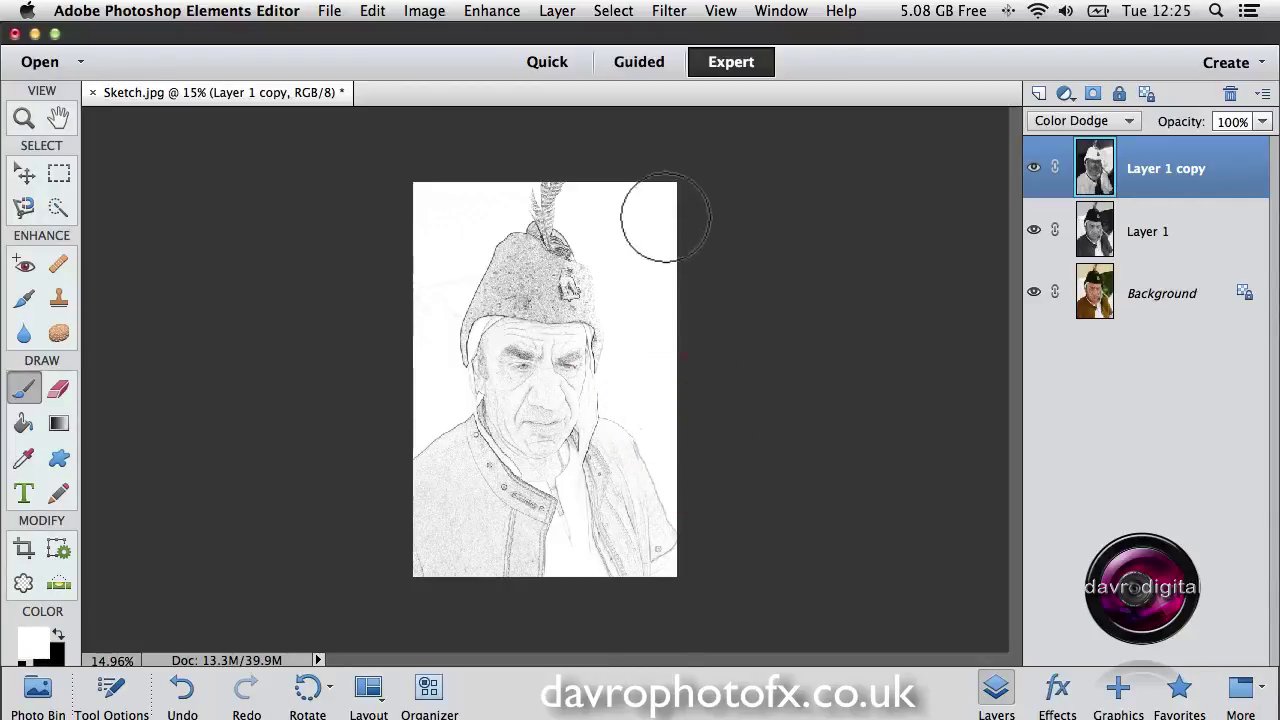
pyautogui.press(']')
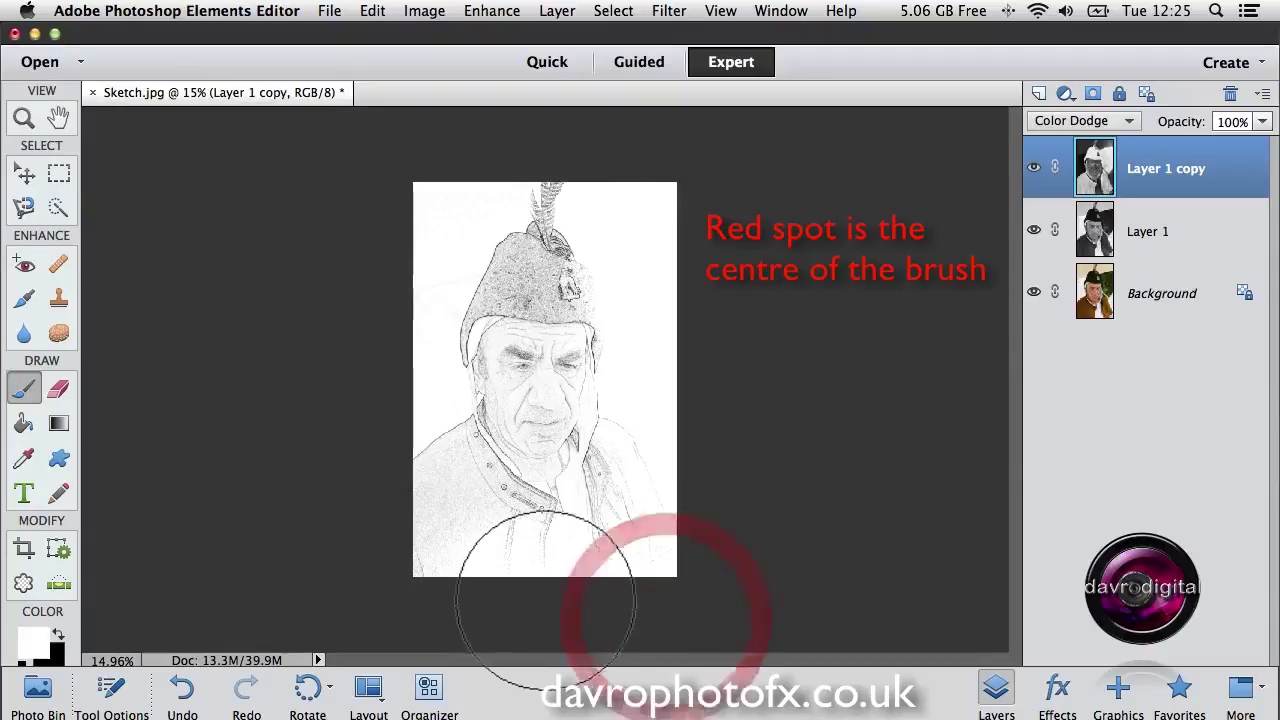
pyautogui.moveTo(383, 530)
pyautogui.mouseDown()
pyautogui.moveTo(366, 429)
pyautogui.moveTo(375, 496)
pyautogui.mouseUp()
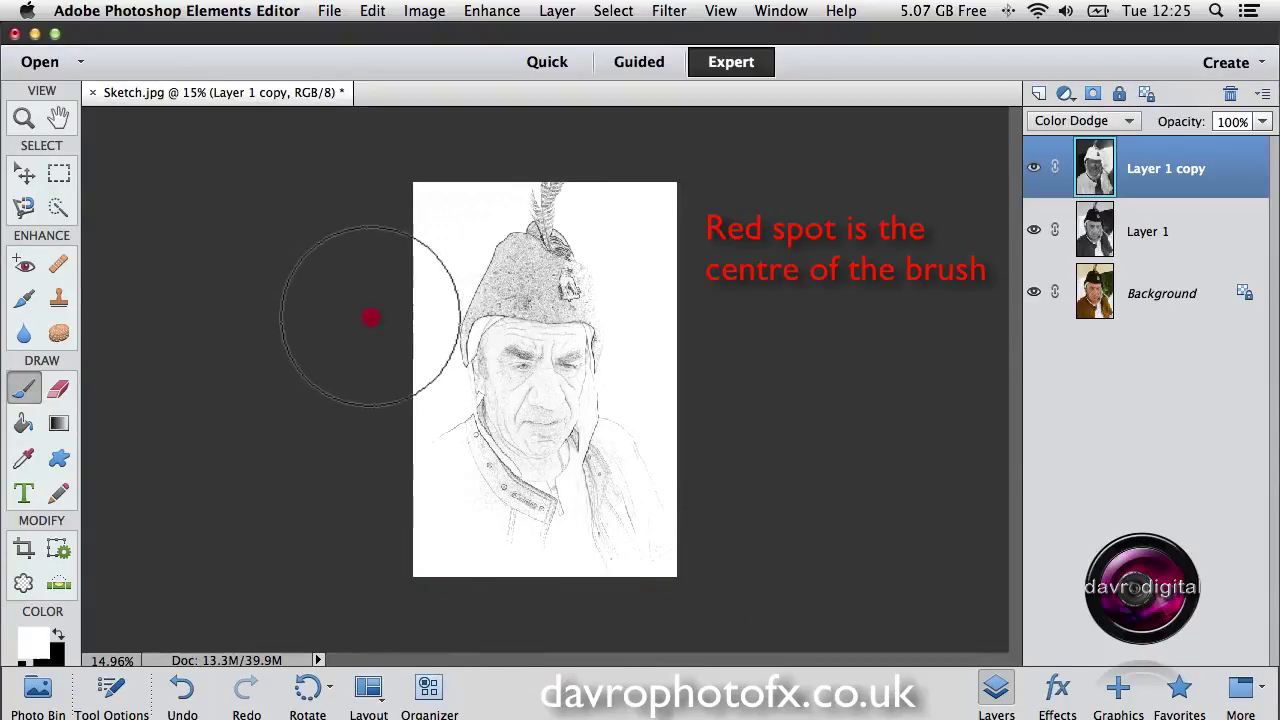
pyautogui.moveTo(548, 139)
pyautogui.mouseDown()
pyautogui.moveTo(531, 129)
pyautogui.moveTo(540, 117)
pyautogui.moveTo(539, 129)
pyautogui.mouseUp()
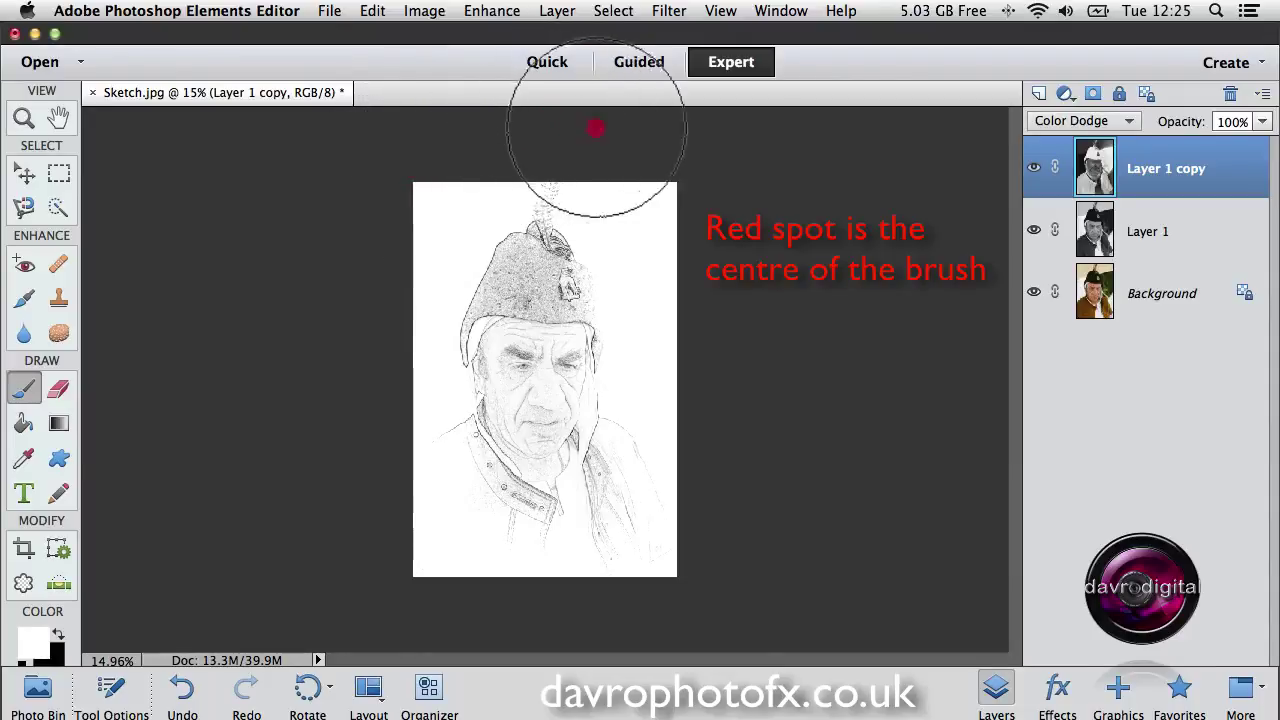
pyautogui.moveTo(640, 530)
pyautogui.mouseDown()
pyautogui.moveTo(586, 557)
pyautogui.moveTo(514, 634)
pyautogui.moveTo(662, 590)
pyautogui.mouseUp()
# Examine the sketch's face, collar and faded jacket edges at 33.3% zoom
pyautogui.press('super+space')
pyautogui.keyDown('super'); pyautogui.click(556, 500); pyautogui.keyUp('super')
pyautogui.keyDown('super'); pyautogui.click(556, 500); pyautogui.keyUp('super')
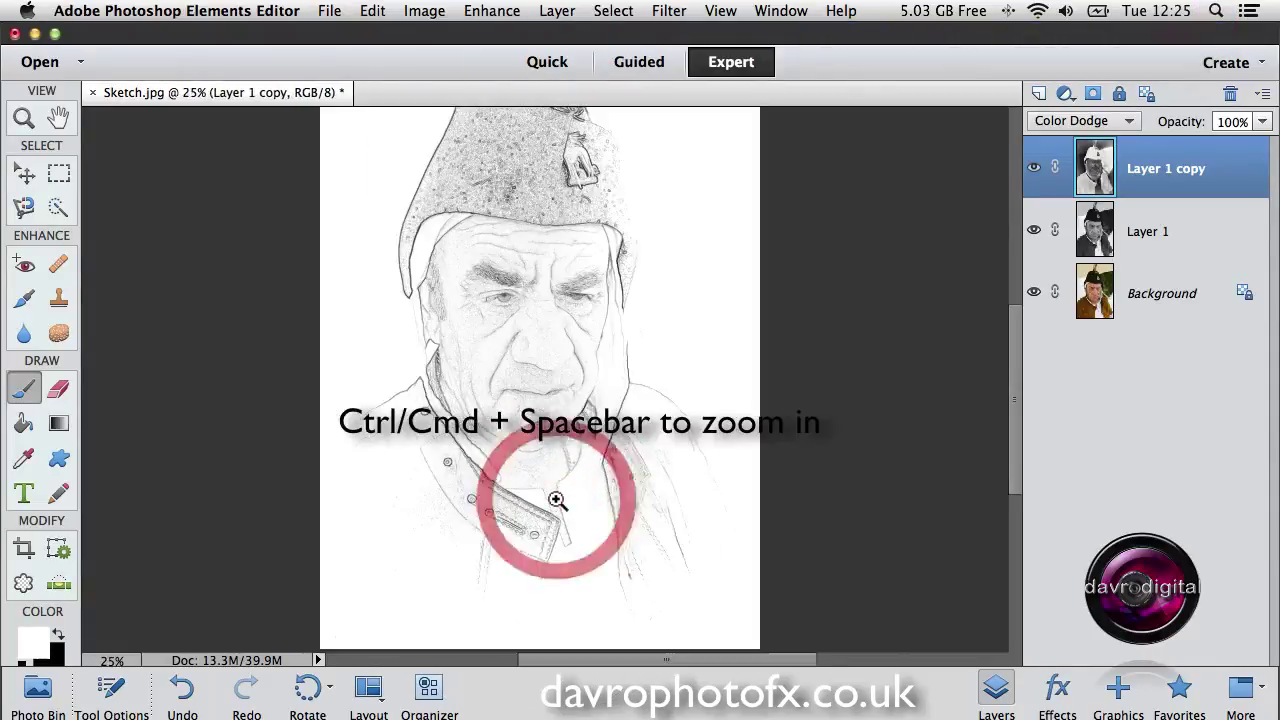
pyautogui.keyDown('super'); pyautogui.click(557, 500); pyautogui.keyUp('super')
pyautogui.click(521, 420)
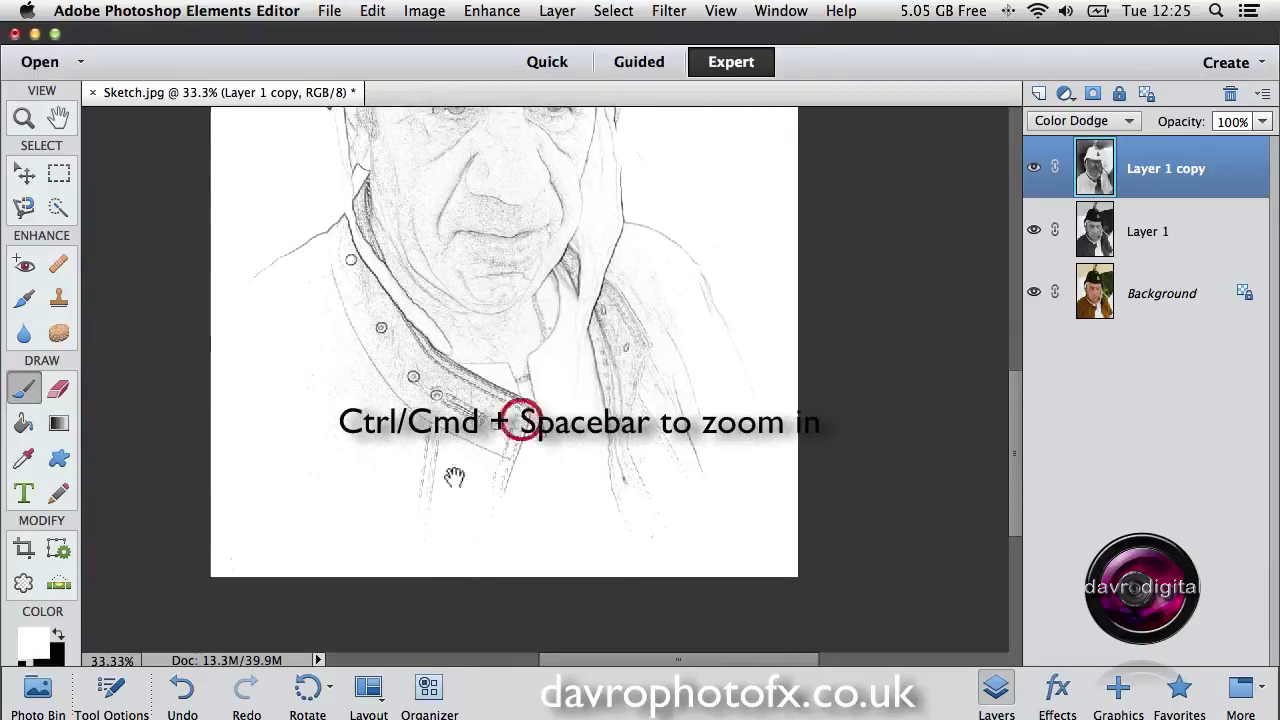
pyautogui.moveTo(629, 549)
pyautogui.mouseDown()
pyautogui.moveTo(686, 503)
pyautogui.moveTo(707, 668)
pyautogui.mouseUp()
pyautogui.click(707, 668)
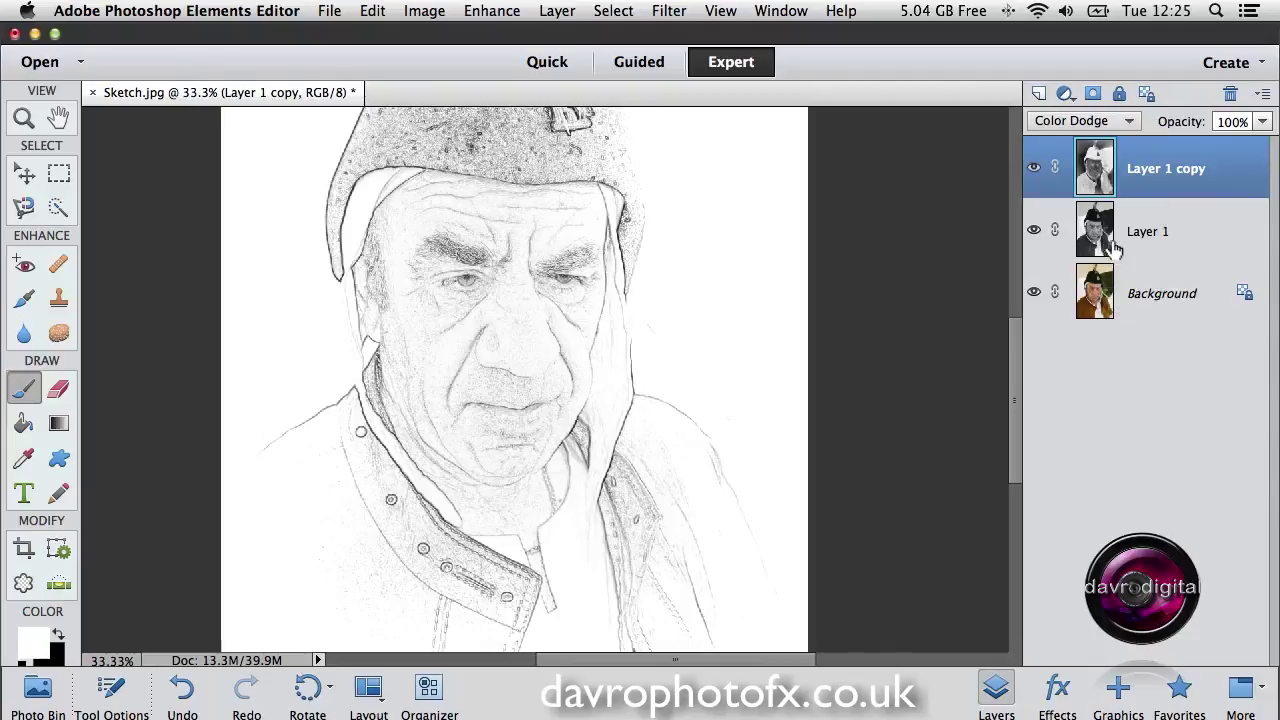
# Add a new top layer named Sketch and stamp a merged copy of all visible layers onto it
pyautogui.click(1038, 93)
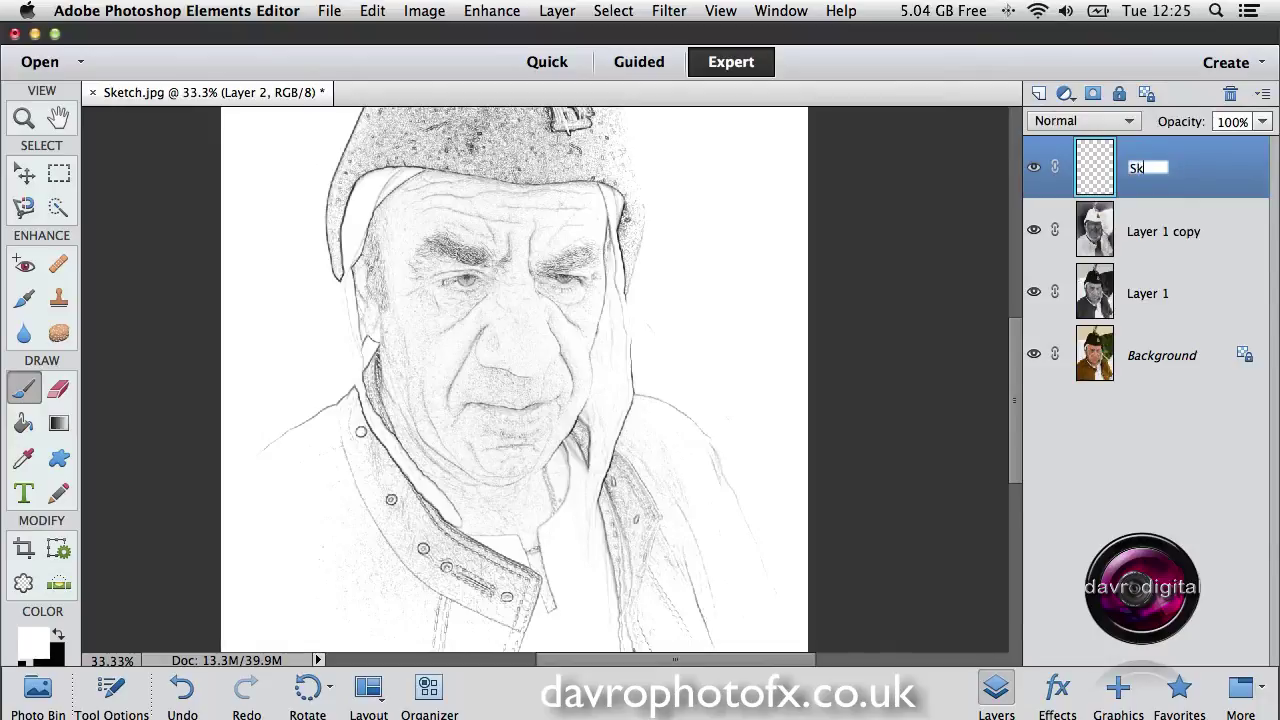
pyautogui.press('Return')
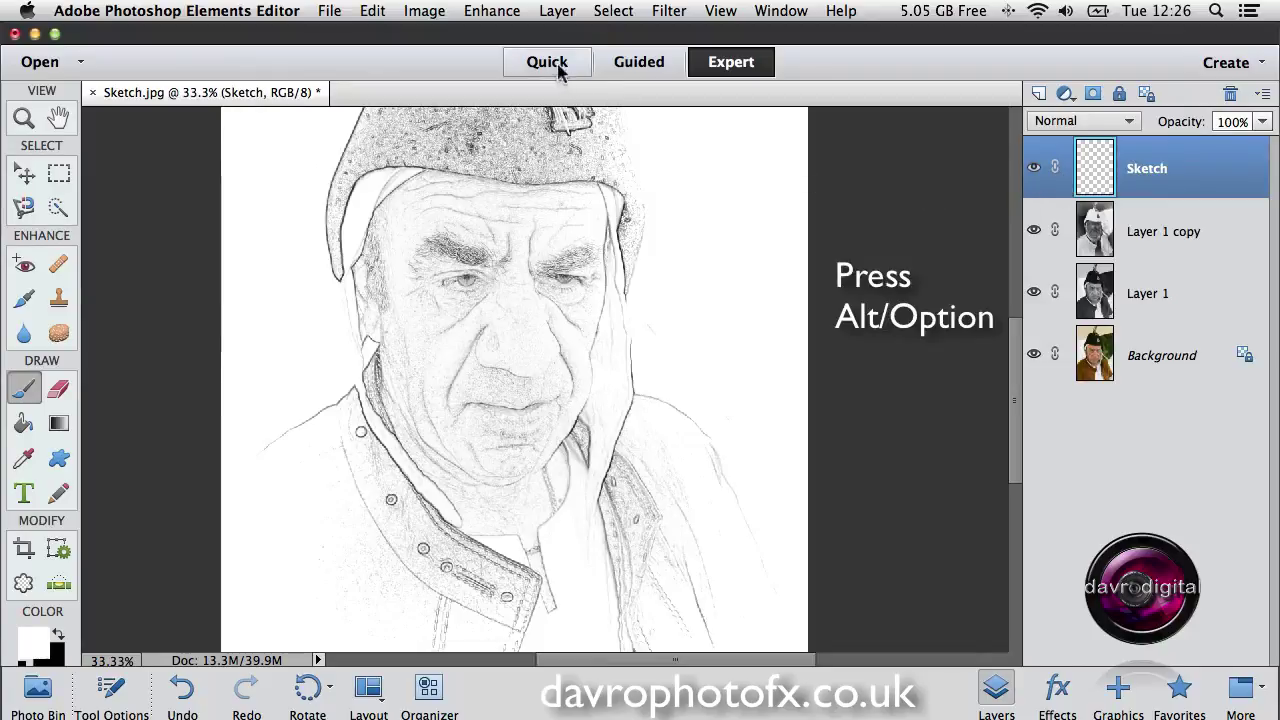
pyautogui.click(553, 12)
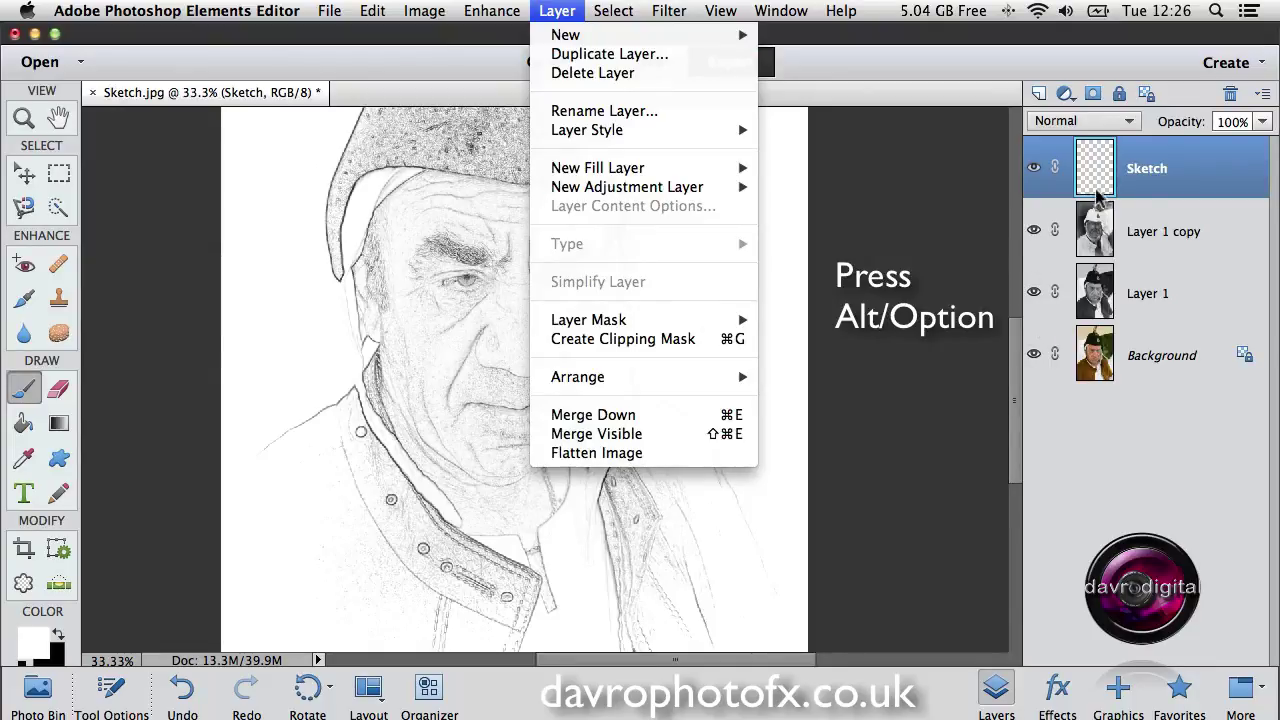
pyautogui.keyDown('alt'); pyautogui.click(651, 436); pyautogui.keyUp('alt')
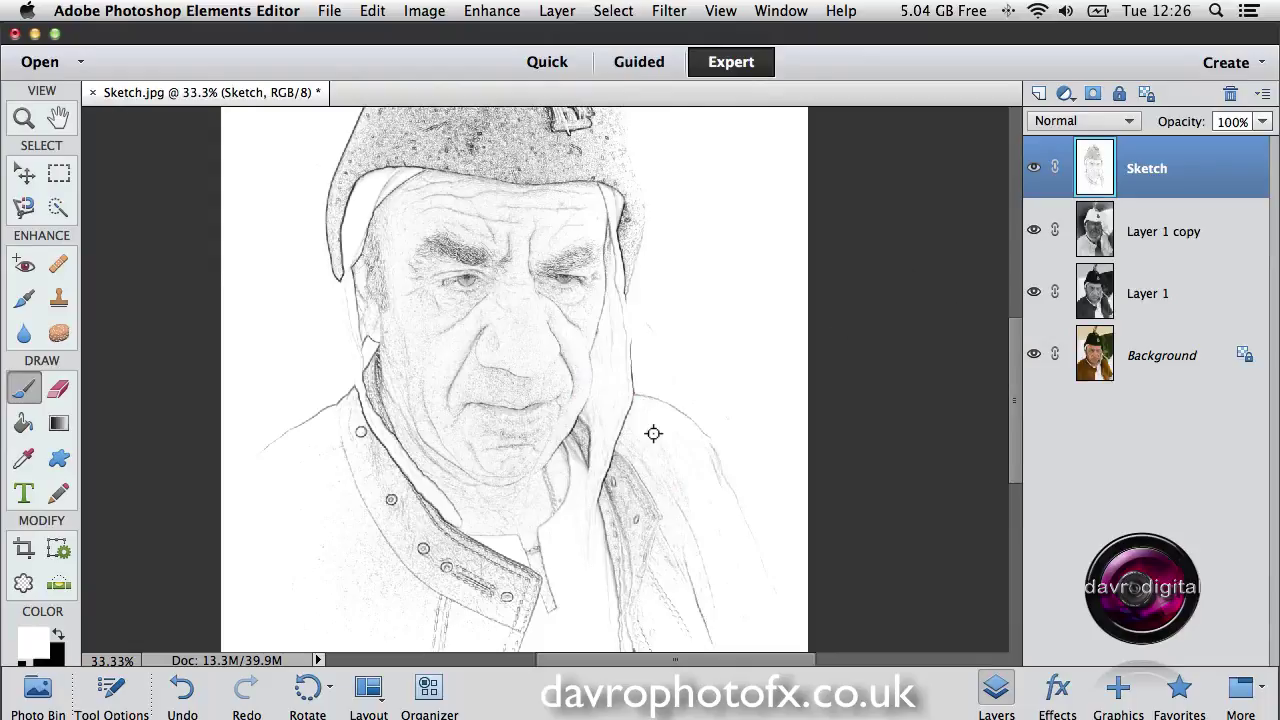
# Delete Layer 1 copy and Layer 1, keeping only the Sketch and Background layers
pyautogui.click(1154, 239)
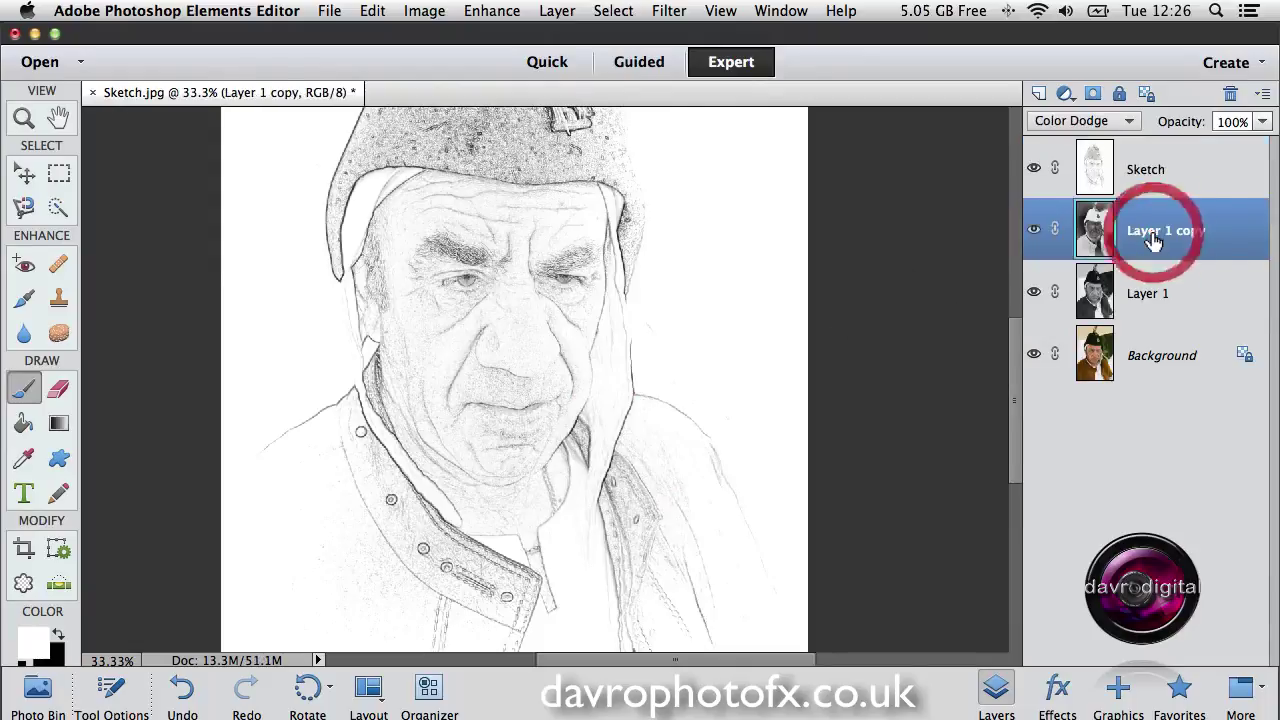
pyautogui.keyDown('super'); pyautogui.click(1155, 295); pyautogui.keyUp('super')
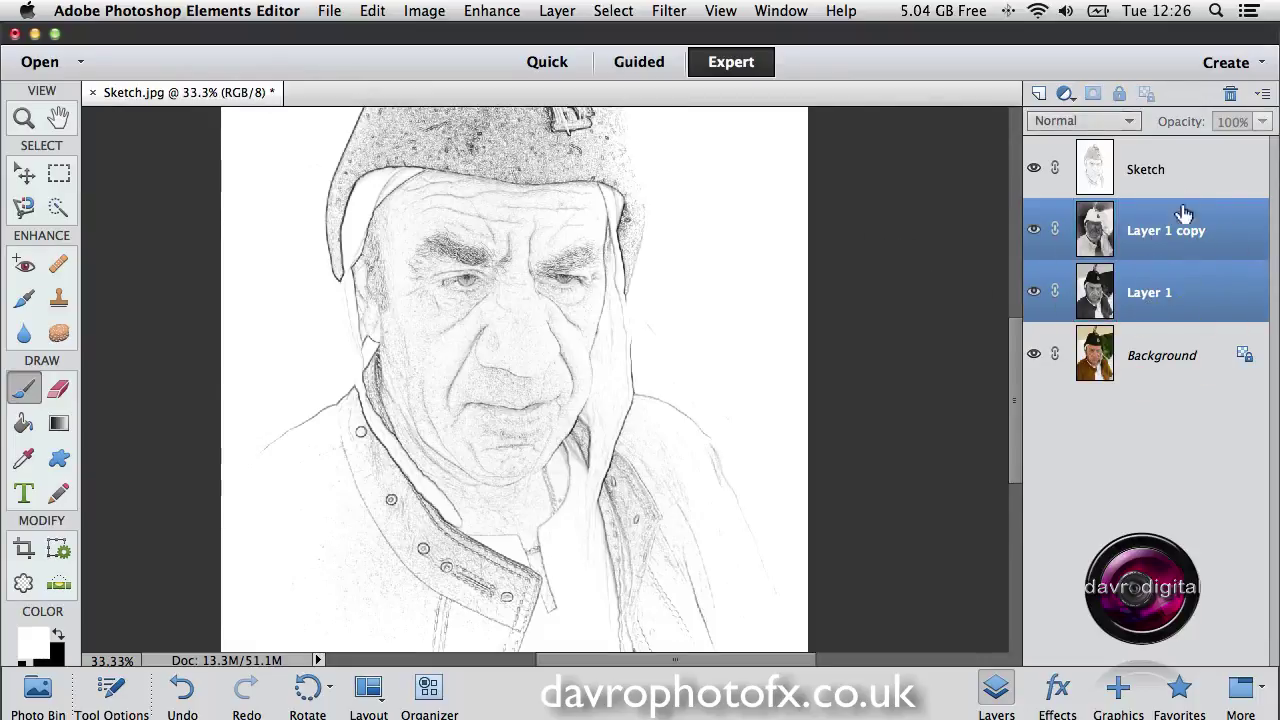
pyautogui.click(1231, 94)
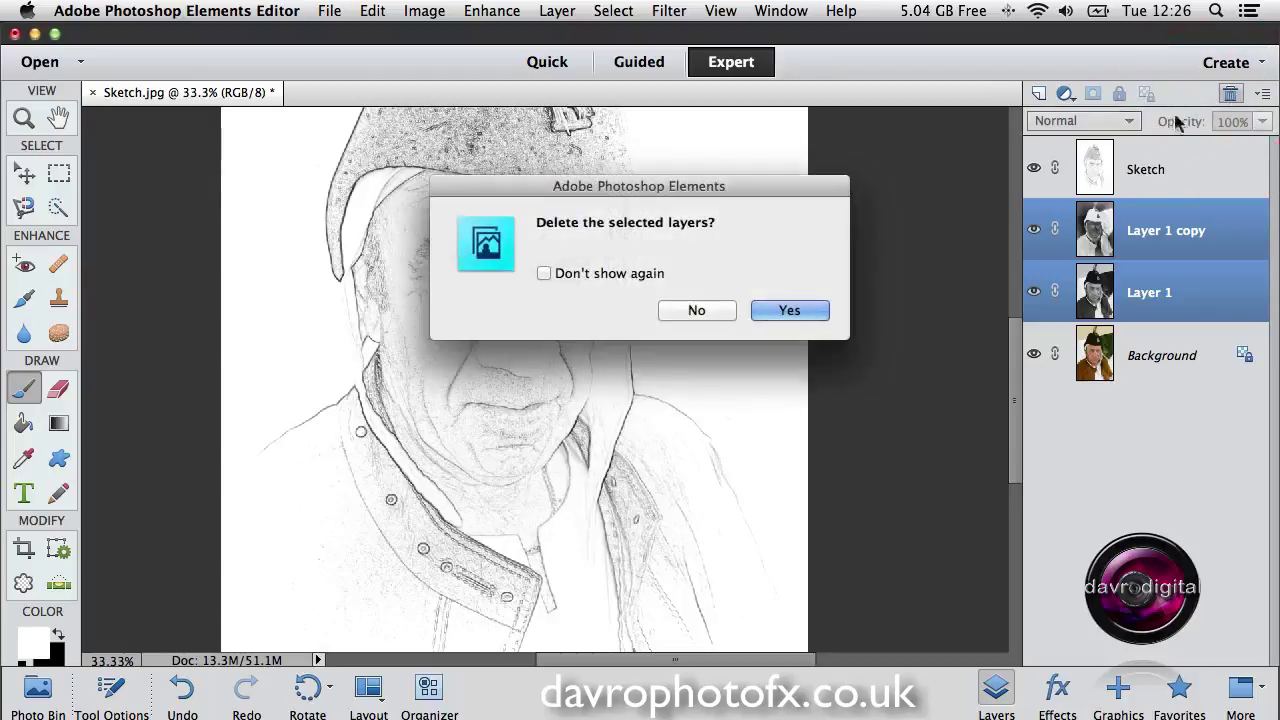
pyautogui.click(787, 310)
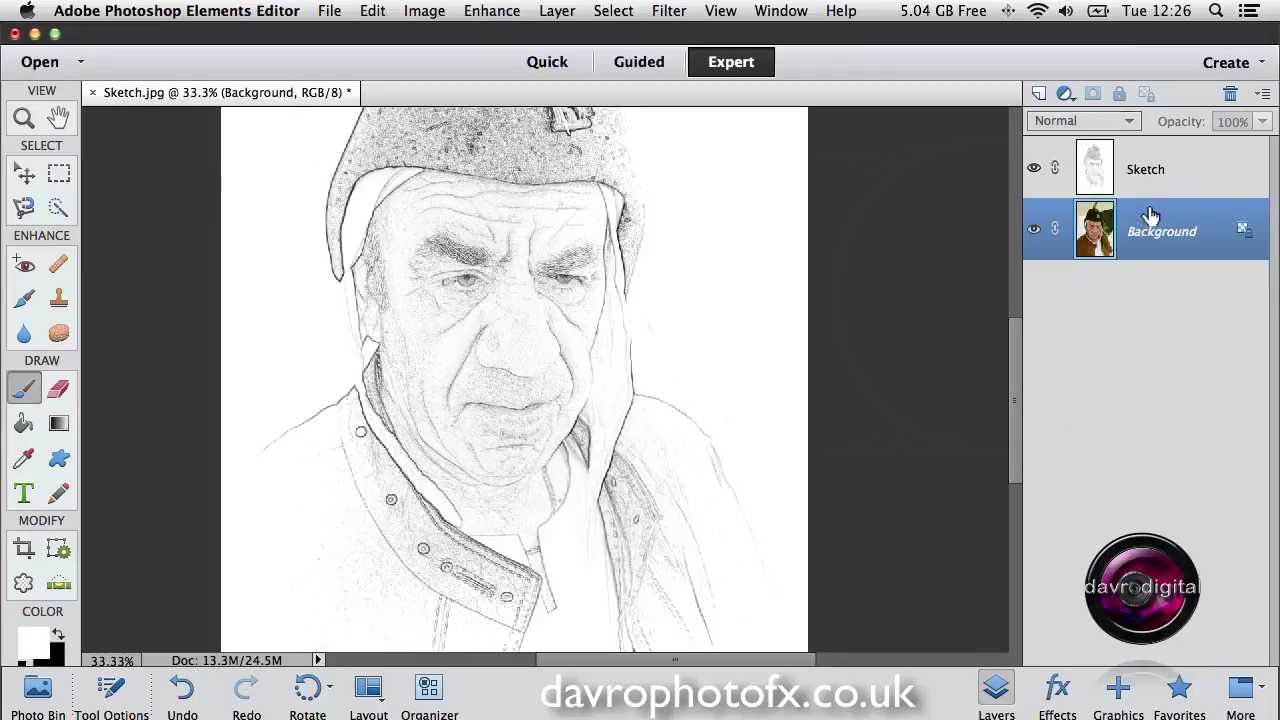
# Add a Levels adjustment layer above the Sketch layer with black input 63 and midtones 1.47
pyautogui.click(1157, 171)
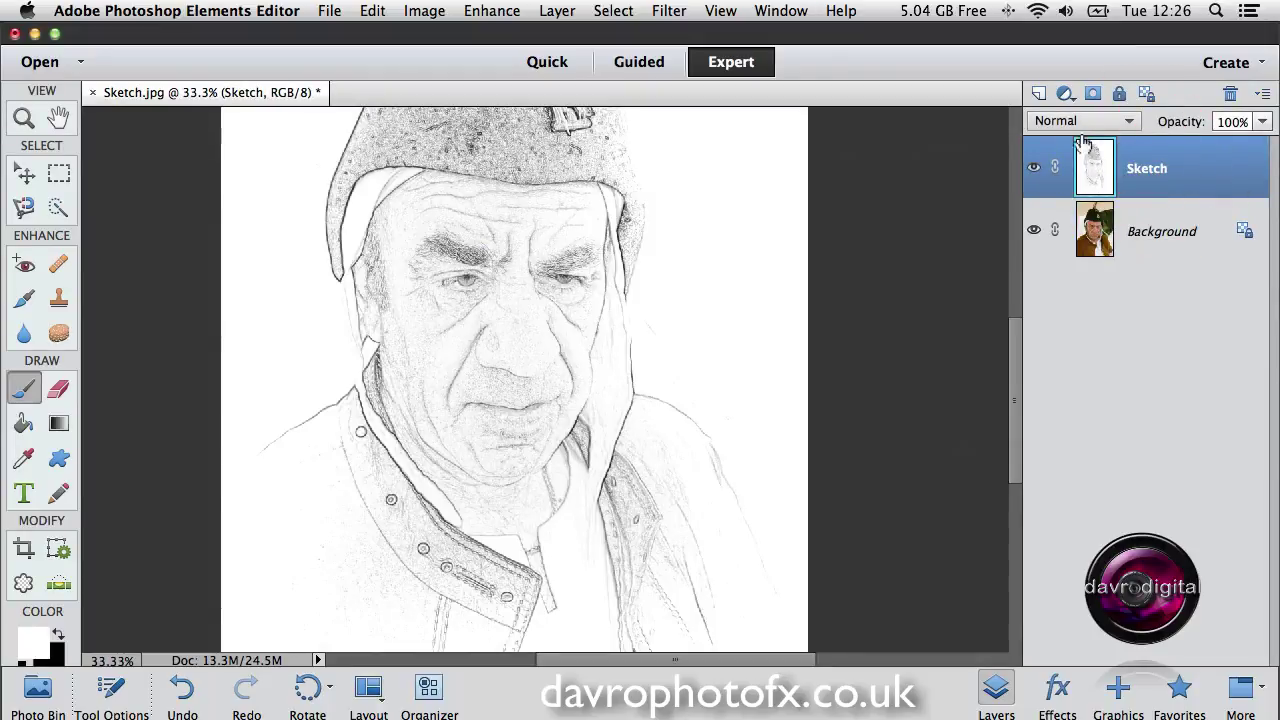
pyautogui.click(1065, 95)
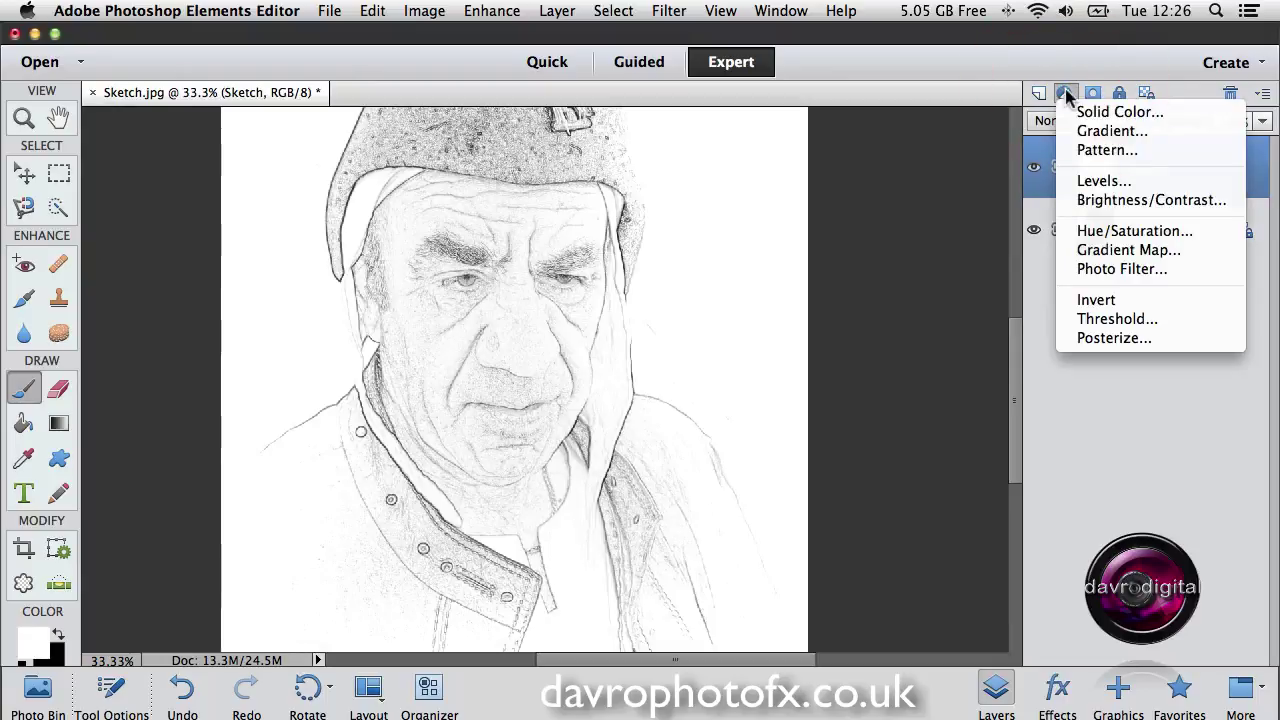
pyautogui.click(1089, 183)
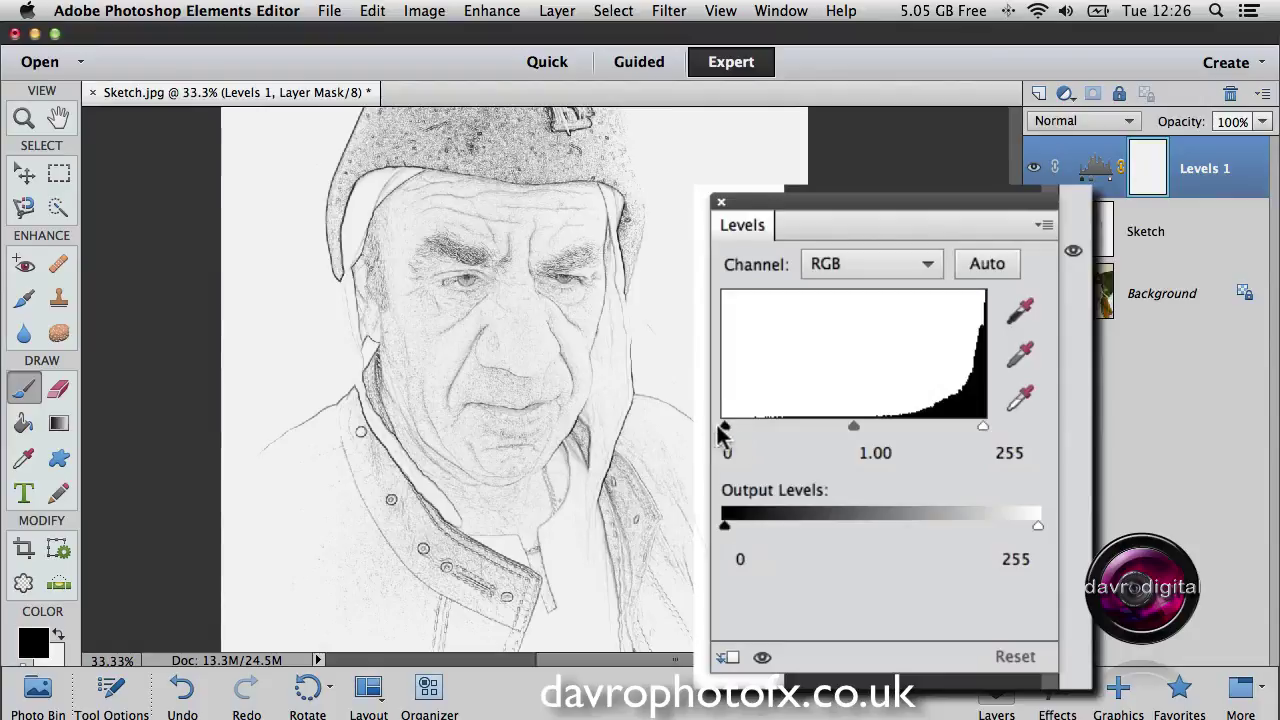
pyautogui.moveTo(723, 428); pyautogui.dragTo(788, 431)
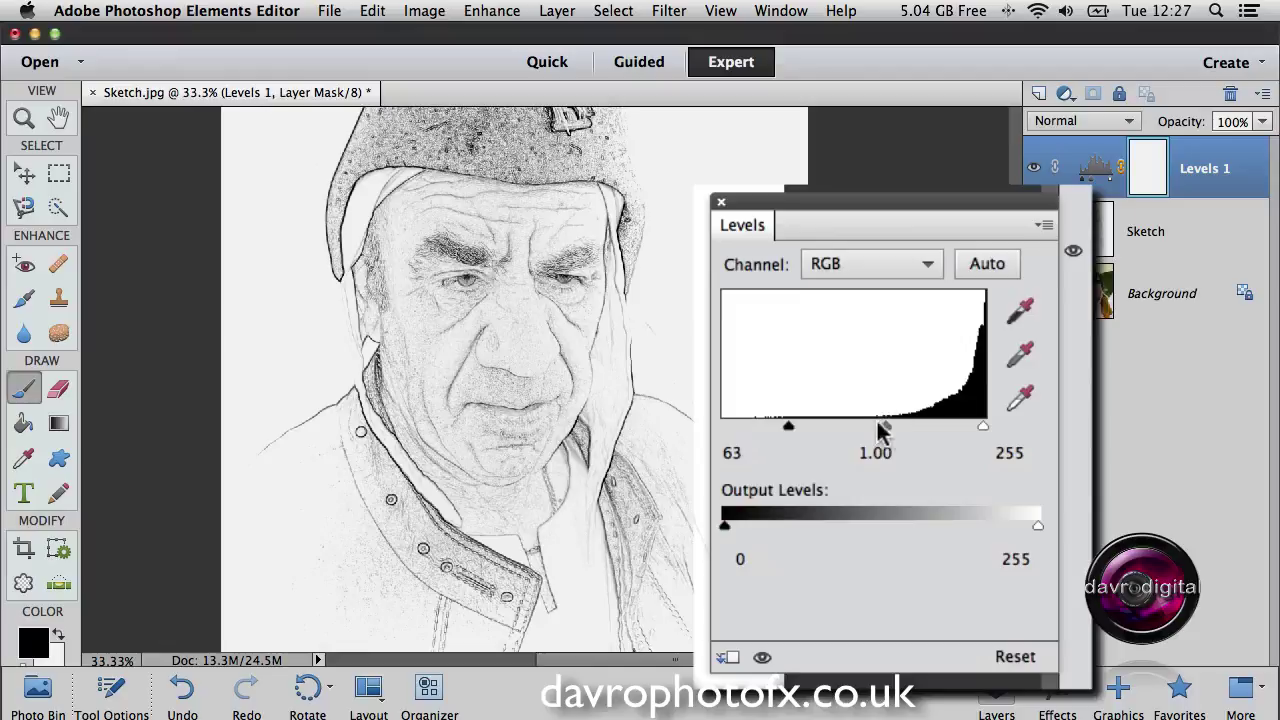
pyautogui.moveTo(883, 428)
pyautogui.mouseDown()
pyautogui.moveTo(863, 428)
pyautogui.moveTo(894, 428)
pyautogui.moveTo(859, 428)
pyautogui.mouseUp()
pyautogui.keyDown('ctrl'); pyautogui.click(510, 286); pyautogui.keyUp('ctrl')
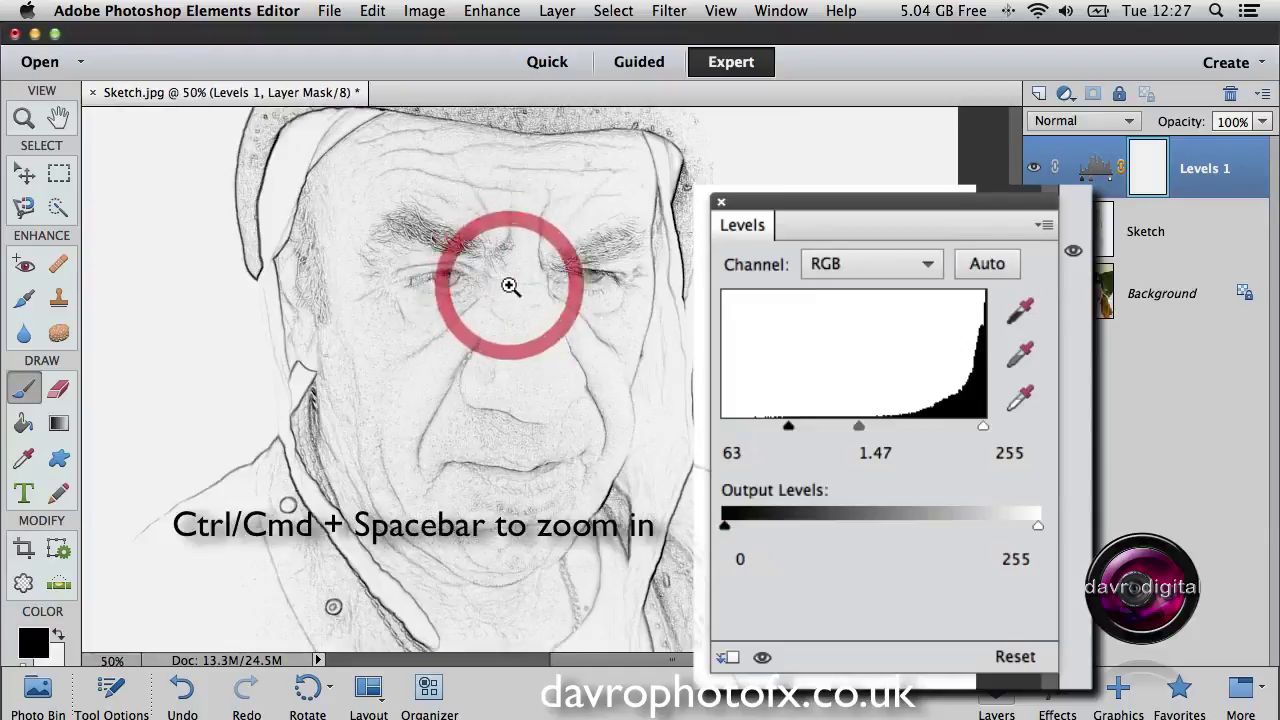
pyautogui.keyDown('ctrl'); pyautogui.click(510, 286); pyautogui.keyUp('ctrl')
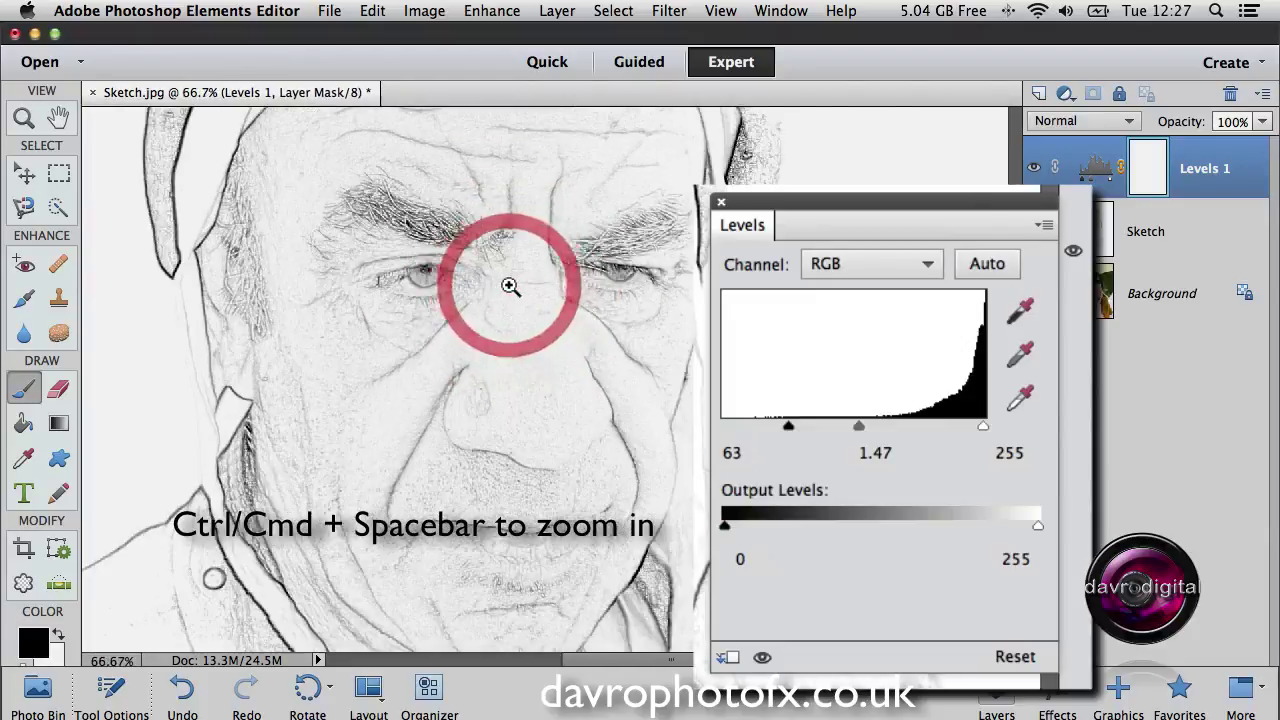
# Refine the Levels adjustment to black input 78 and midtones 2.15, checking the sketch with the adjustment's effect off and on
pyautogui.keyDown('ctrl'); pyautogui.click(522, 299); pyautogui.keyUp('ctrl')
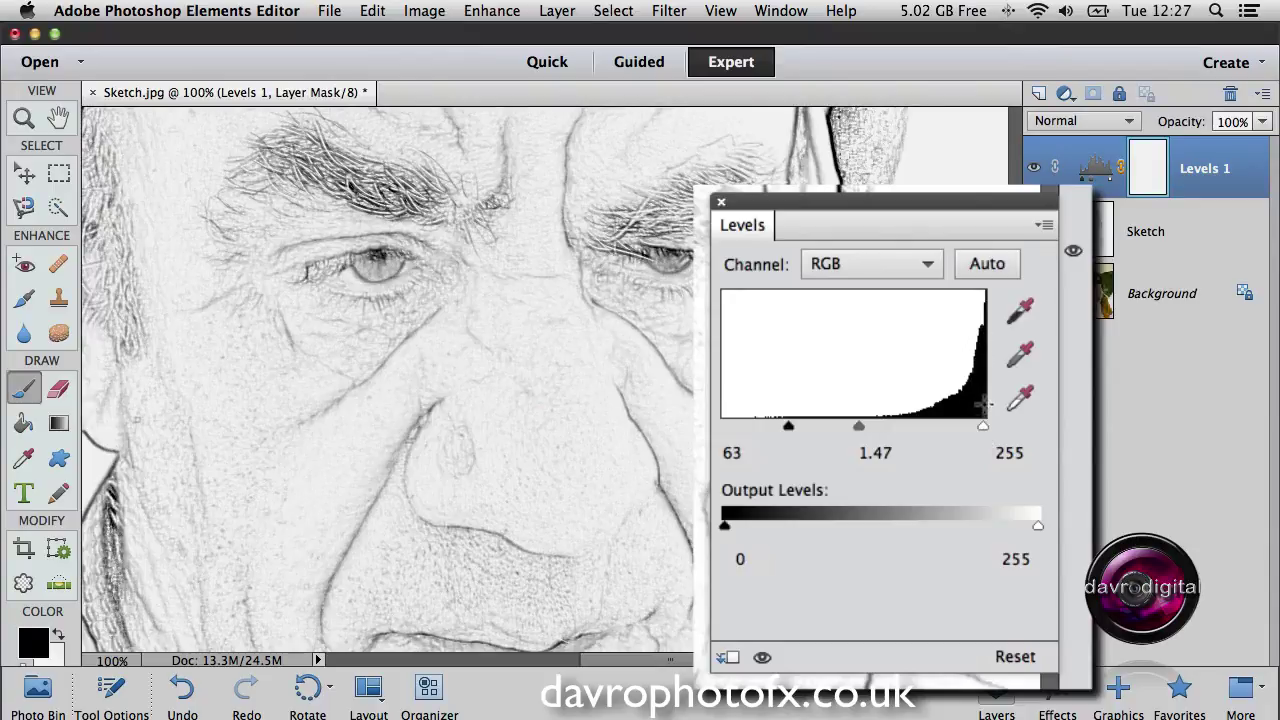
pyautogui.moveTo(980, 430)
pyautogui.mouseDown()
pyautogui.moveTo(924, 430)
pyautogui.moveTo(987, 430)
pyautogui.mouseUp()
pyautogui.moveTo(862, 430); pyautogui.dragTo(838, 430)
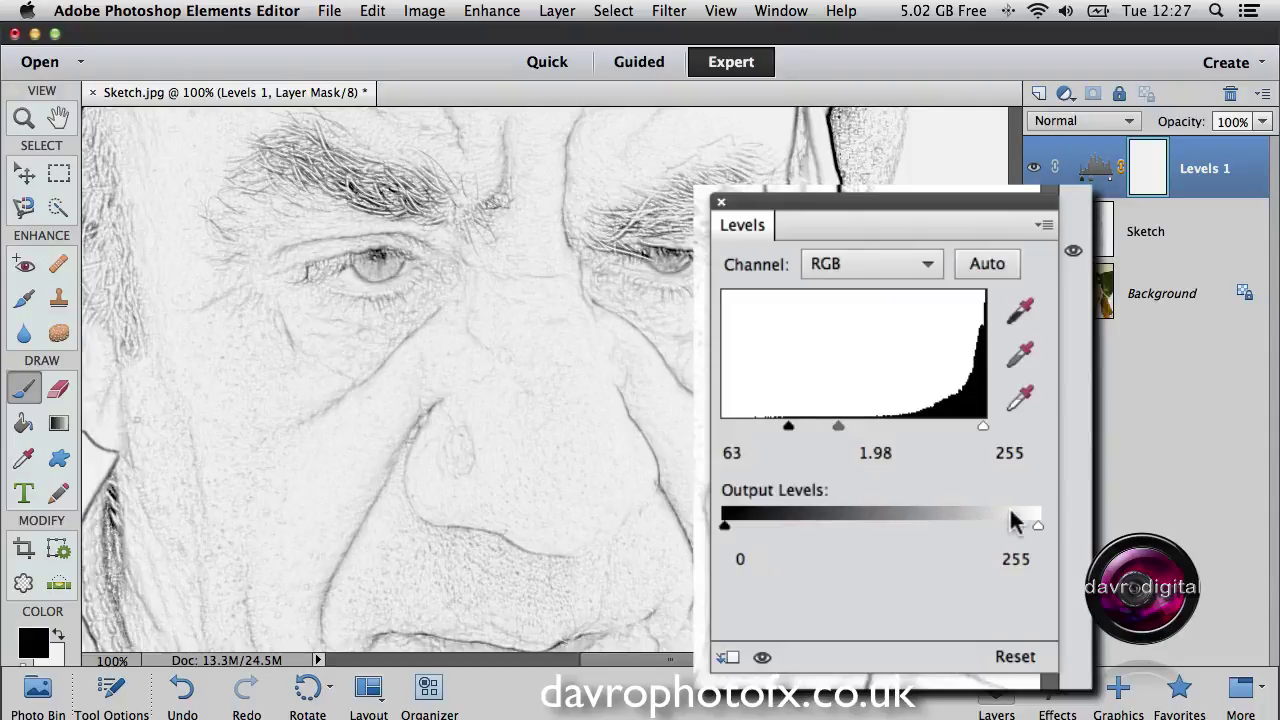
pyautogui.moveTo(840, 428)
pyautogui.mouseDown()
pyautogui.moveTo(790, 429)
pyautogui.moveTo(846, 432)
pyautogui.mouseUp()
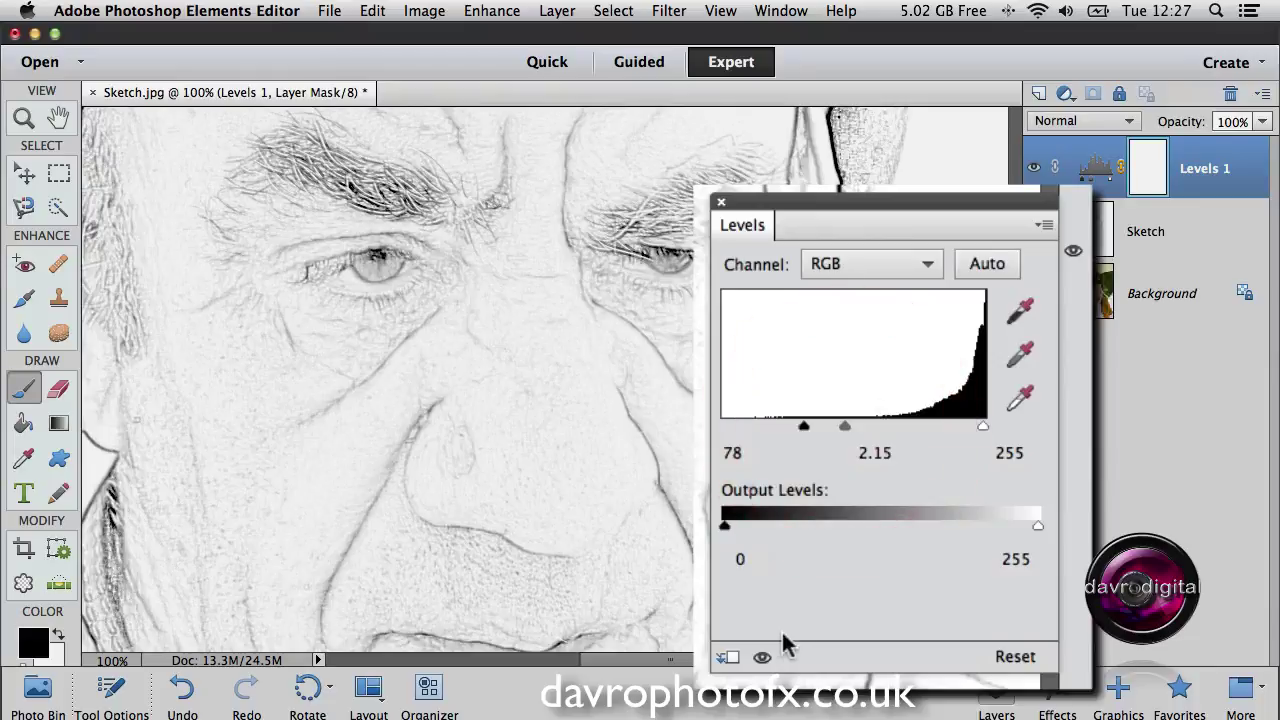
pyautogui.click(762, 661)
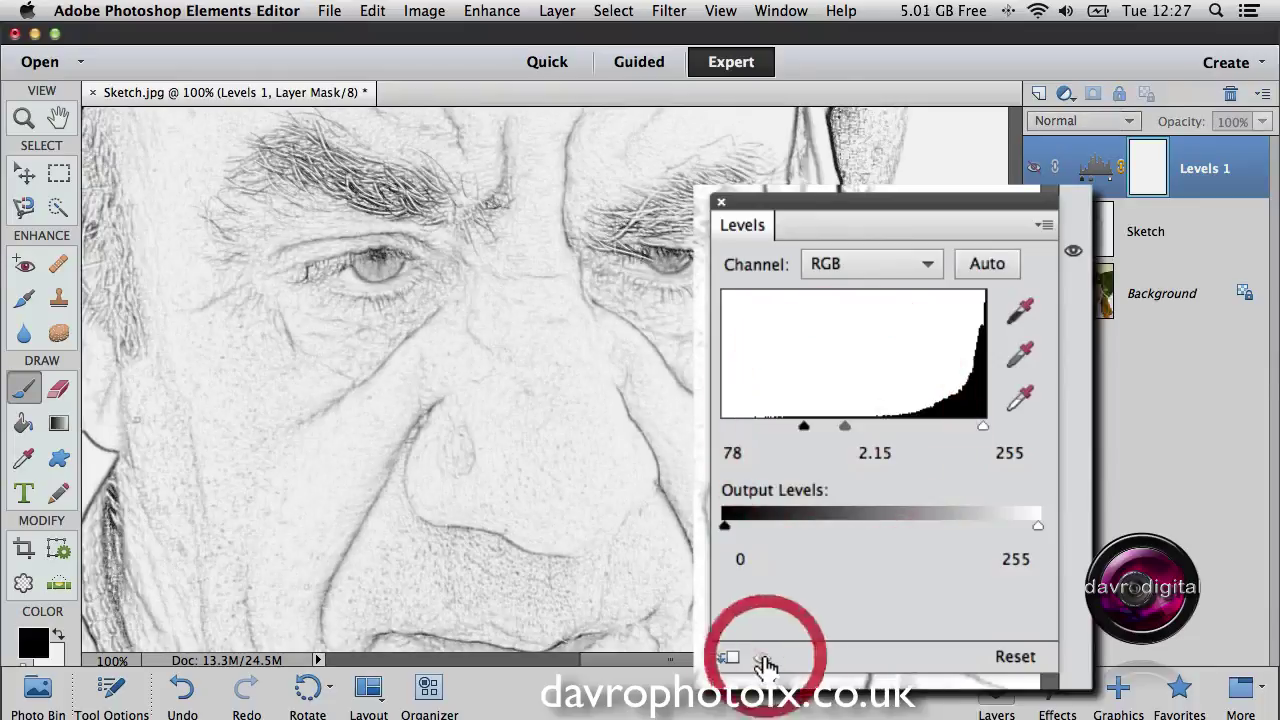
pyautogui.click(762, 661)
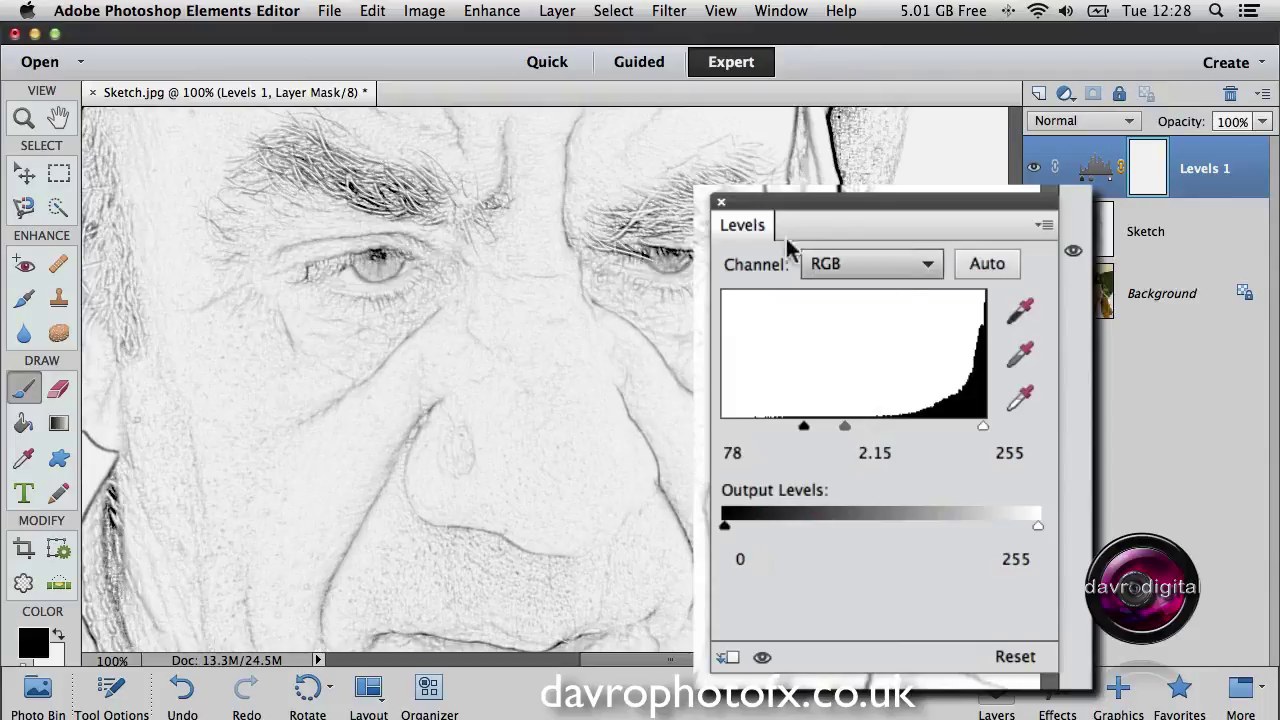
pyautogui.click(721, 202)
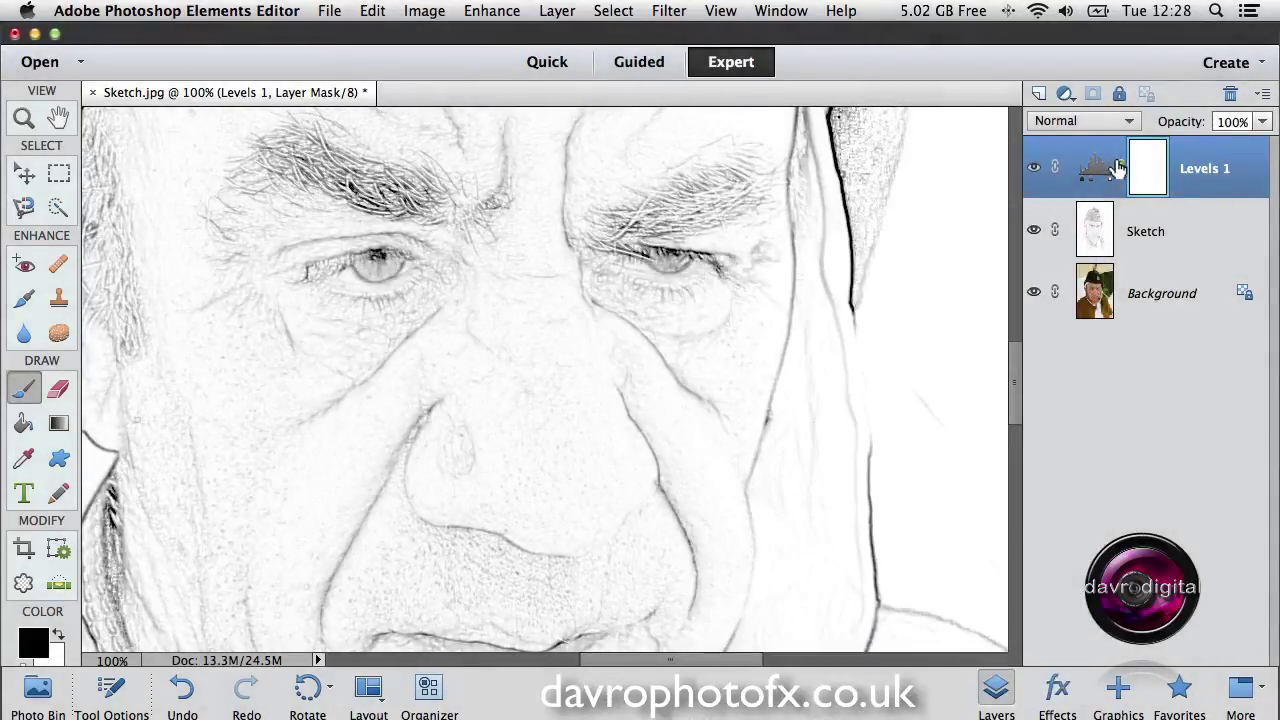
# Compare the sketch with the Levels 1 layer hidden and shown, and examine the whole image
pyautogui.click(1035, 170)
pyautogui.click(1035, 170)
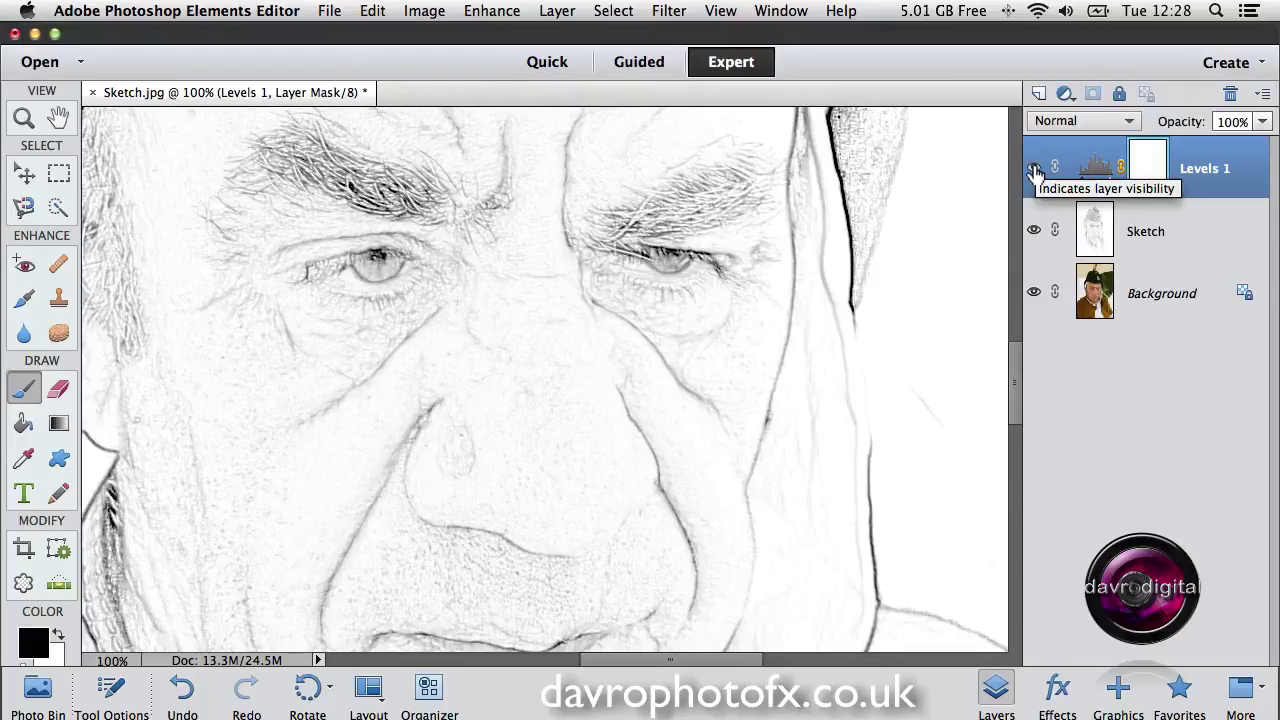
pyautogui.press('super+0')
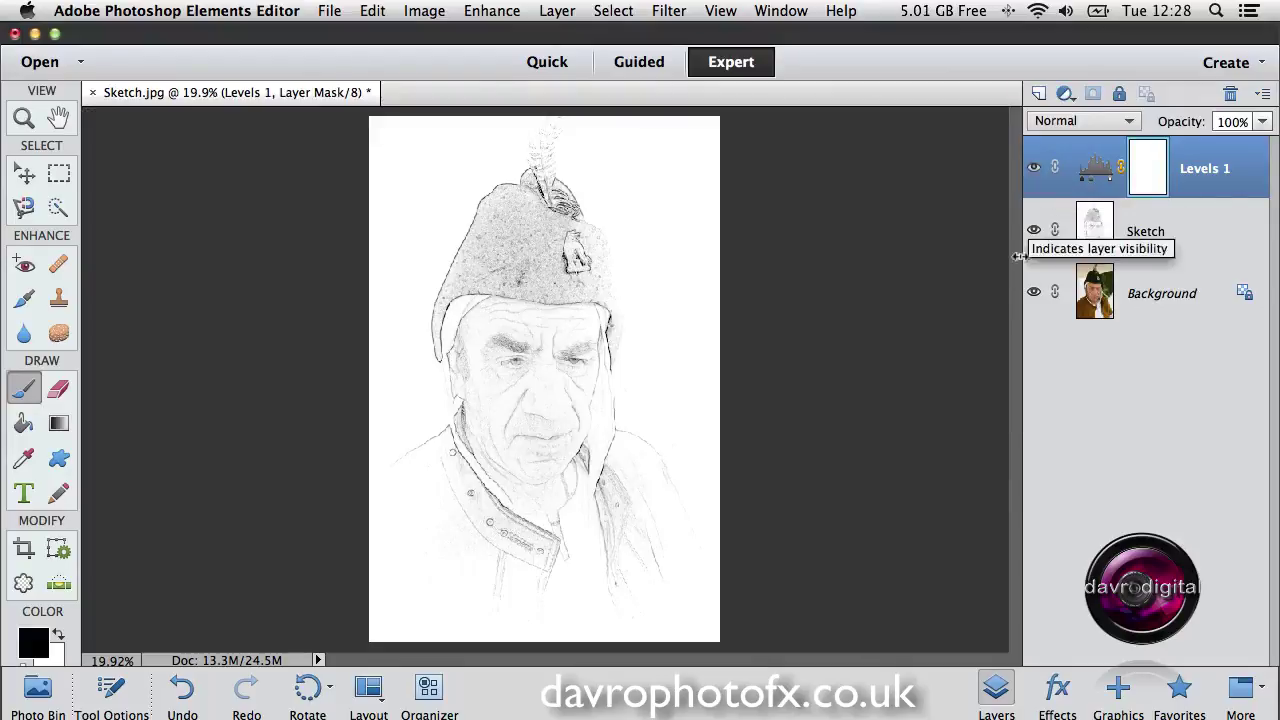
pyautogui.click(607, 335)
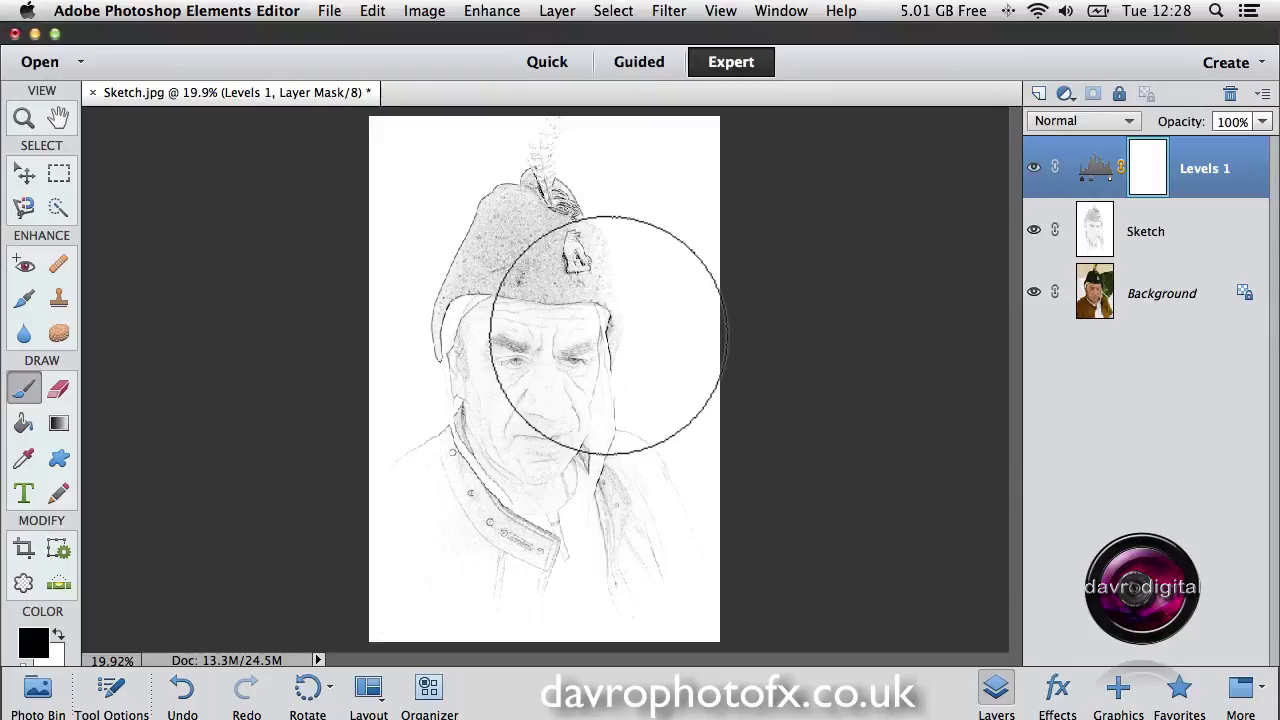
# Add a new empty layer named Edit directly above the Sketch layer
pyautogui.press('h')
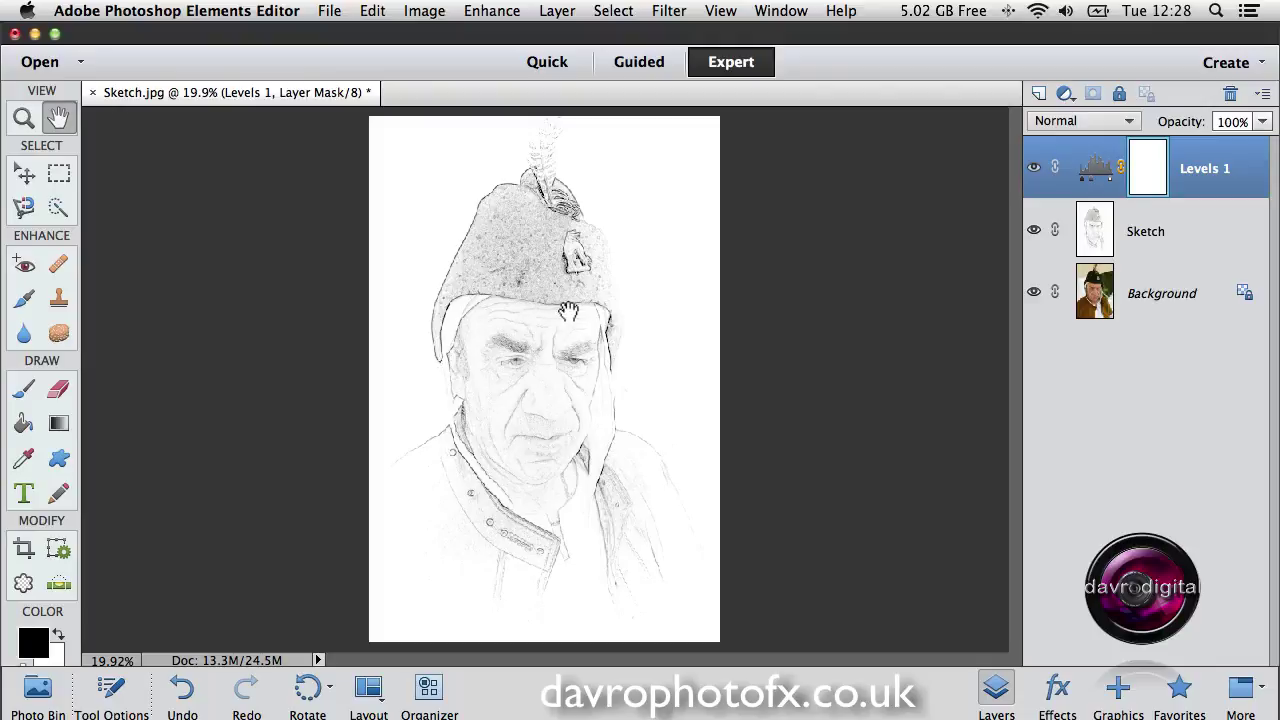
pyautogui.click(1160, 234)
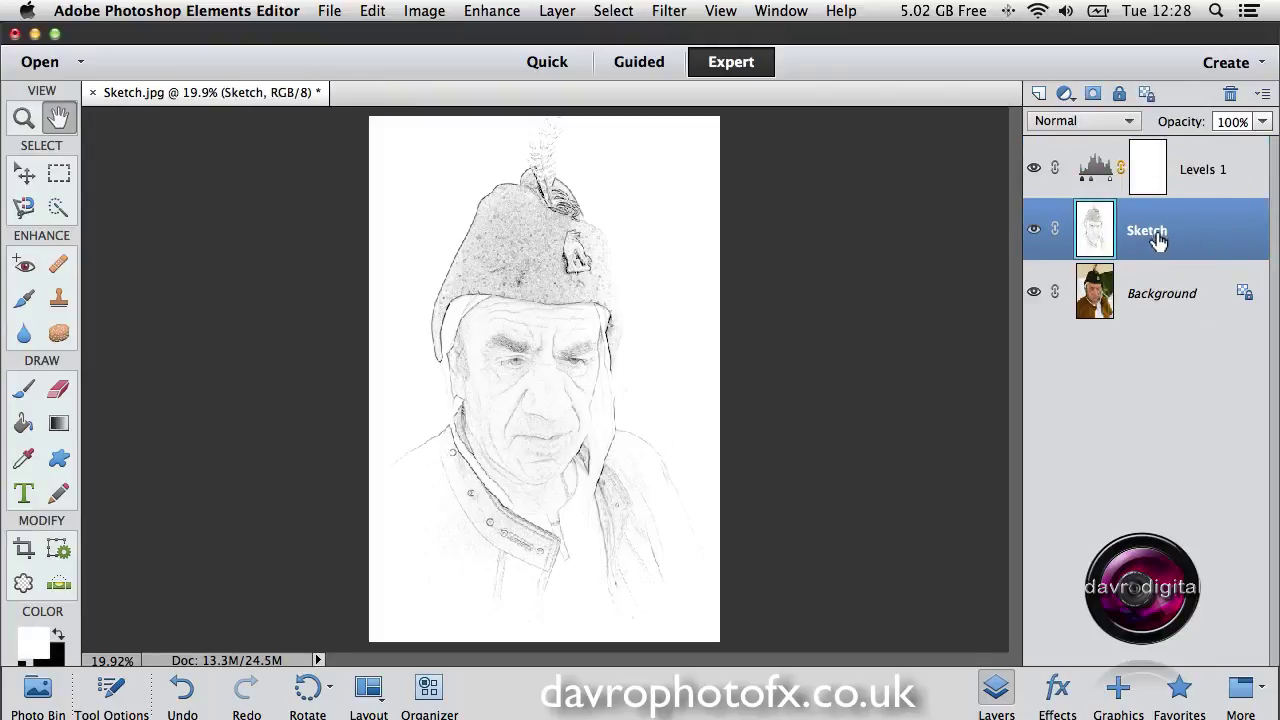
pyautogui.click(1038, 96)
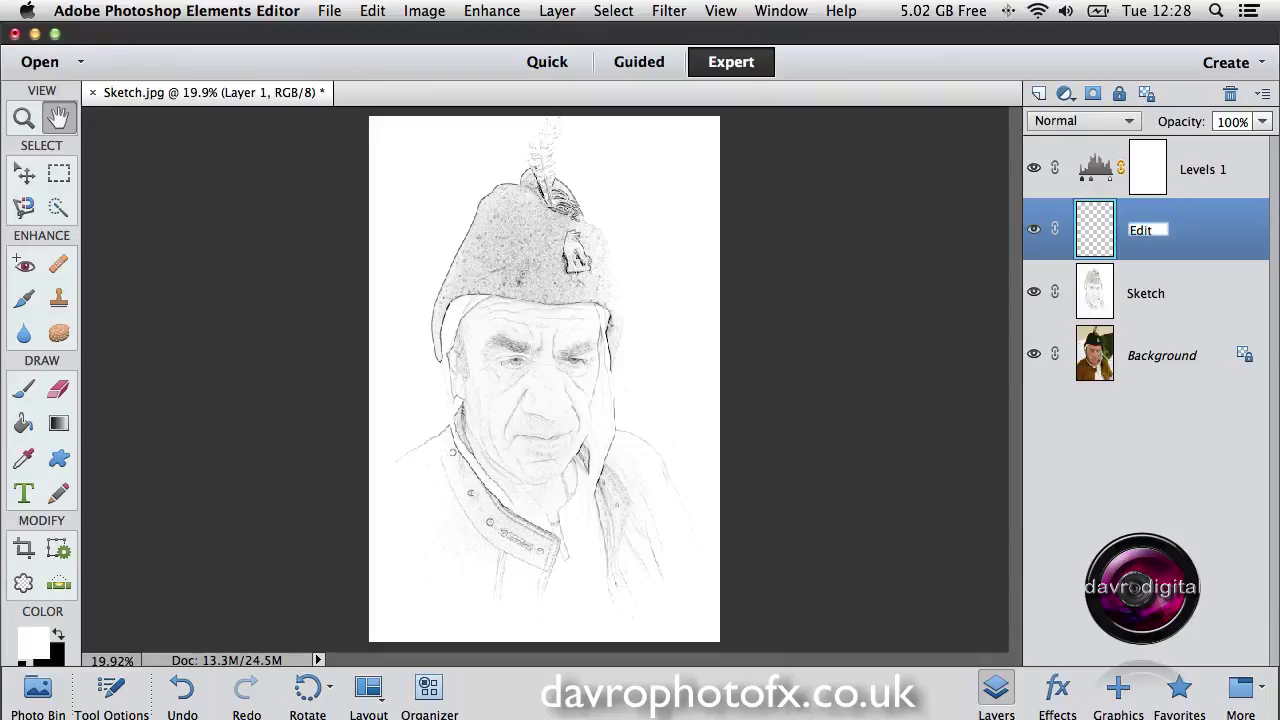
pyautogui.press('Return')
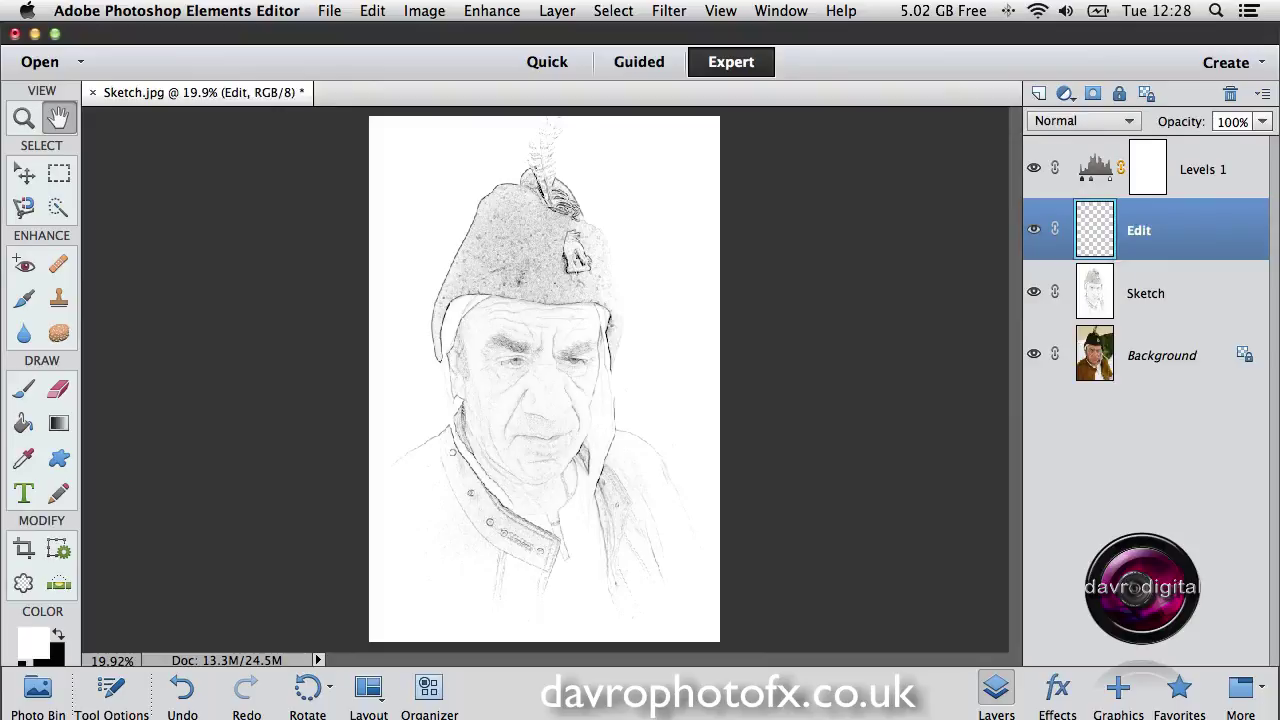
# Set up a white brush of 125 px at 20% opacity for retouching around the face
pyautogui.keyDown('super'); pyautogui.click(607, 350); pyautogui.keyUp('super')
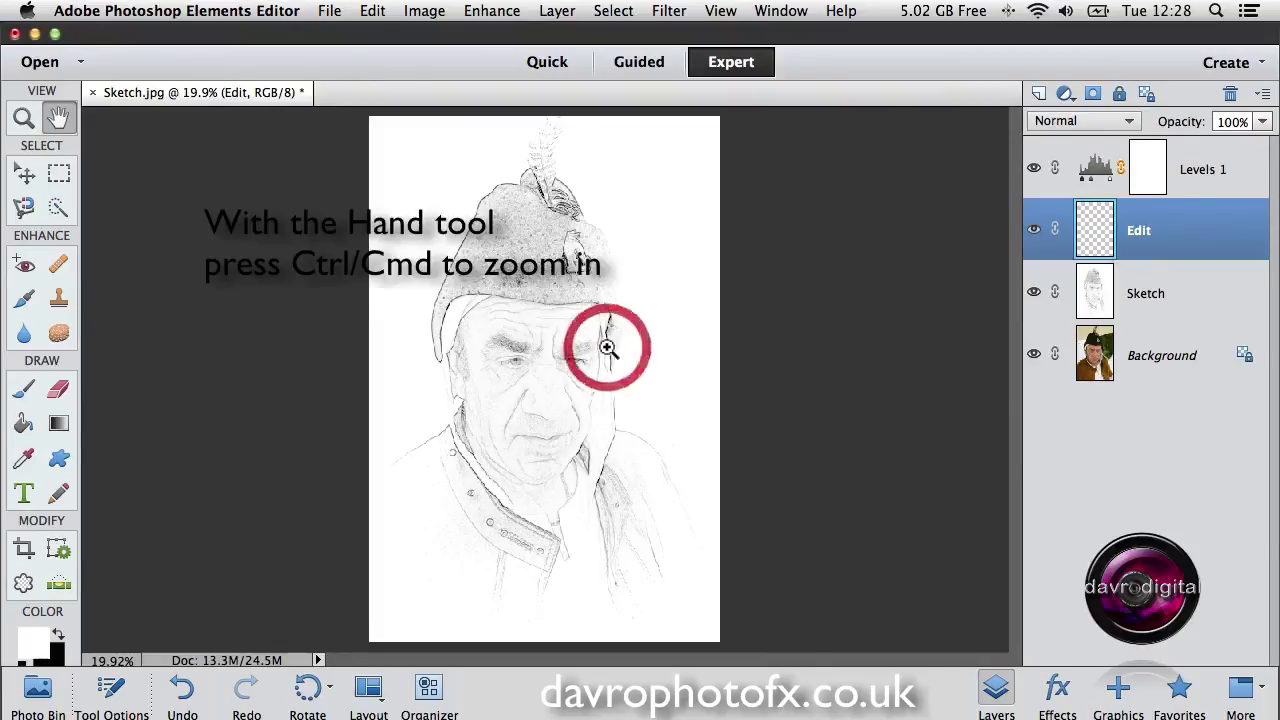
pyautogui.keyDown('super'); pyautogui.click(607, 348); pyautogui.keyUp('super')
pyautogui.keyDown('super'); pyautogui.click(607, 348); pyautogui.keyUp('super')
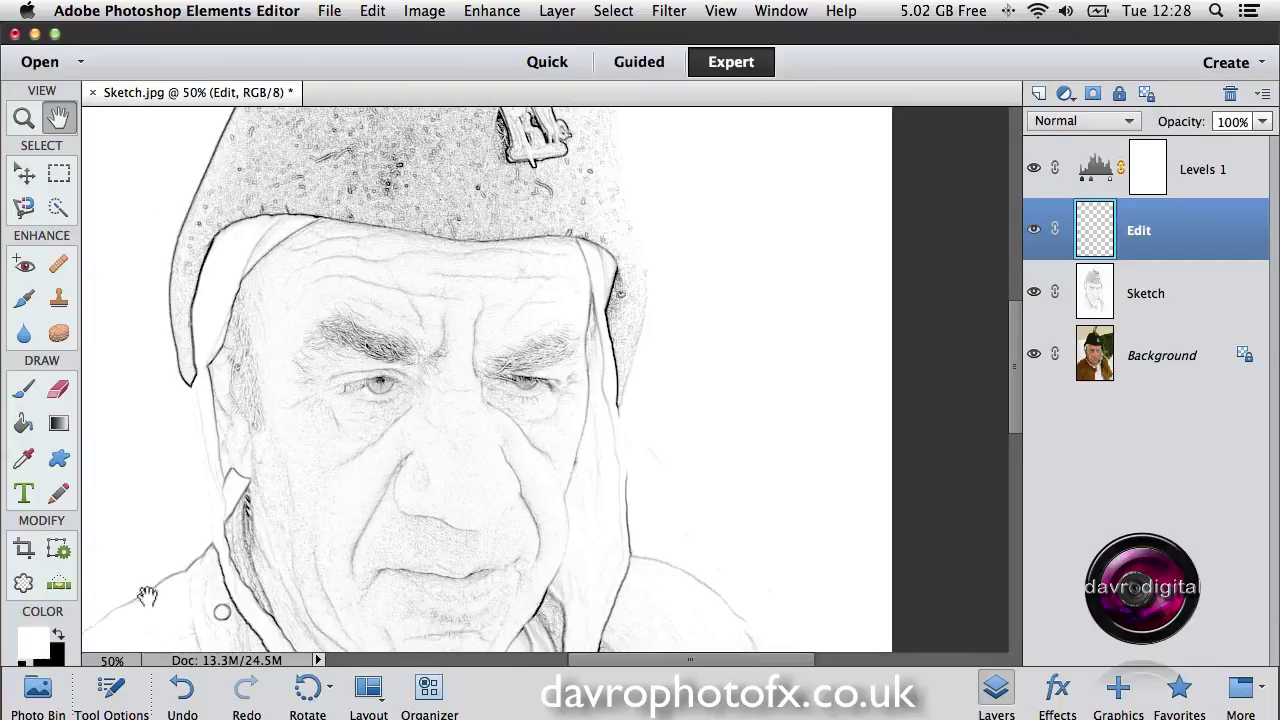
pyautogui.click(24, 393)
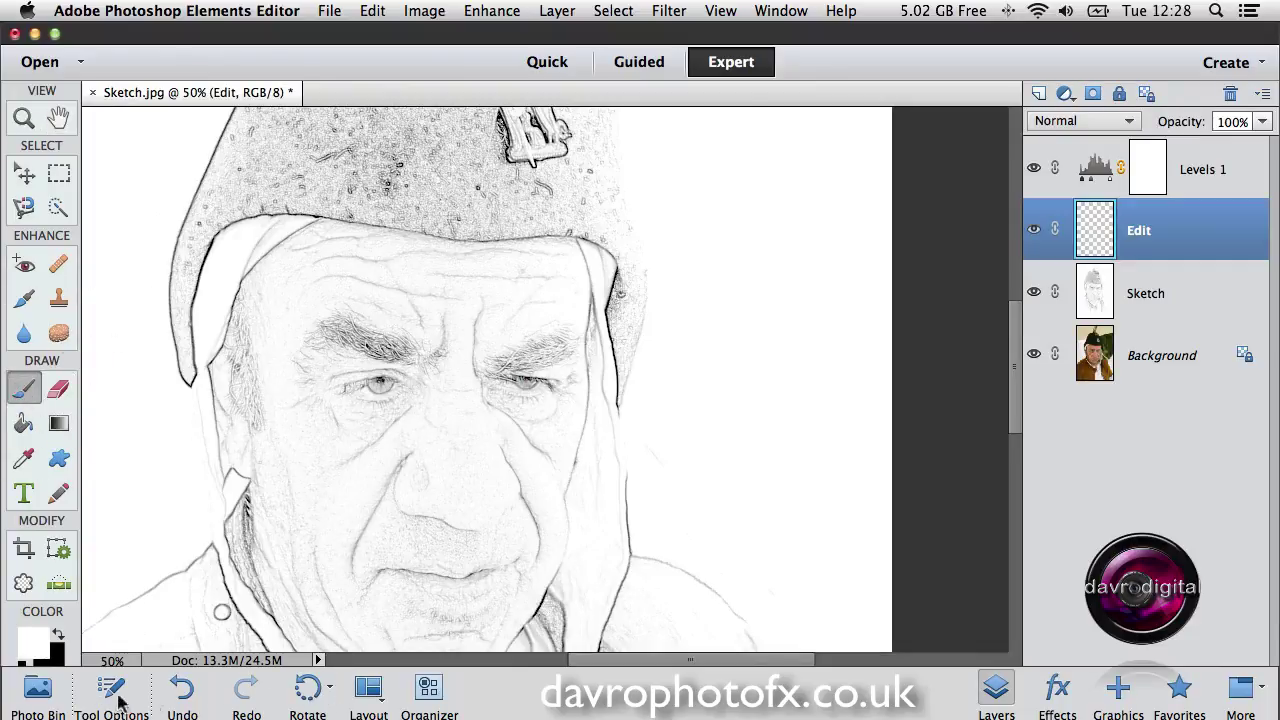
pyautogui.press('[')
pyautogui.press('[')
pyautogui.press('[')
pyautogui.press('[')
pyautogui.press('[')
pyautogui.press('[')
pyautogui.press('[')
pyautogui.press('[')
pyautogui.press('[')
pyautogui.press('[')
pyautogui.press('[')
pyautogui.press('[')
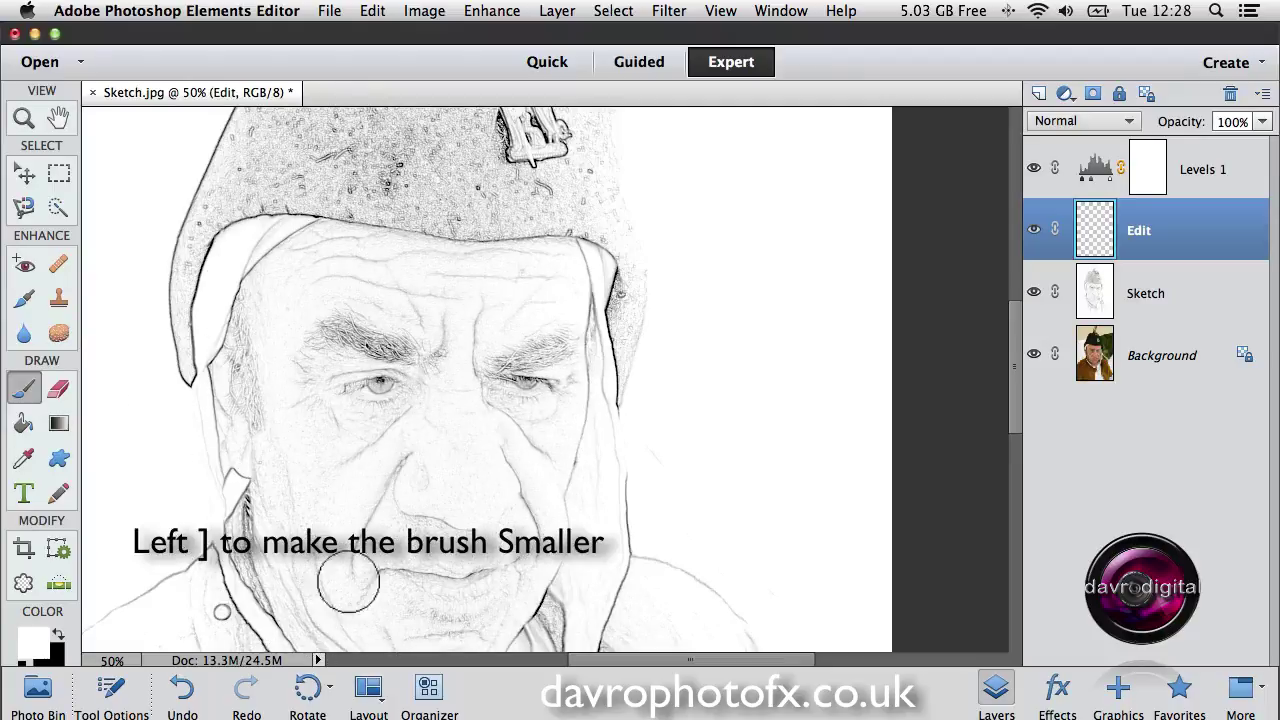
pyautogui.click(111, 688)
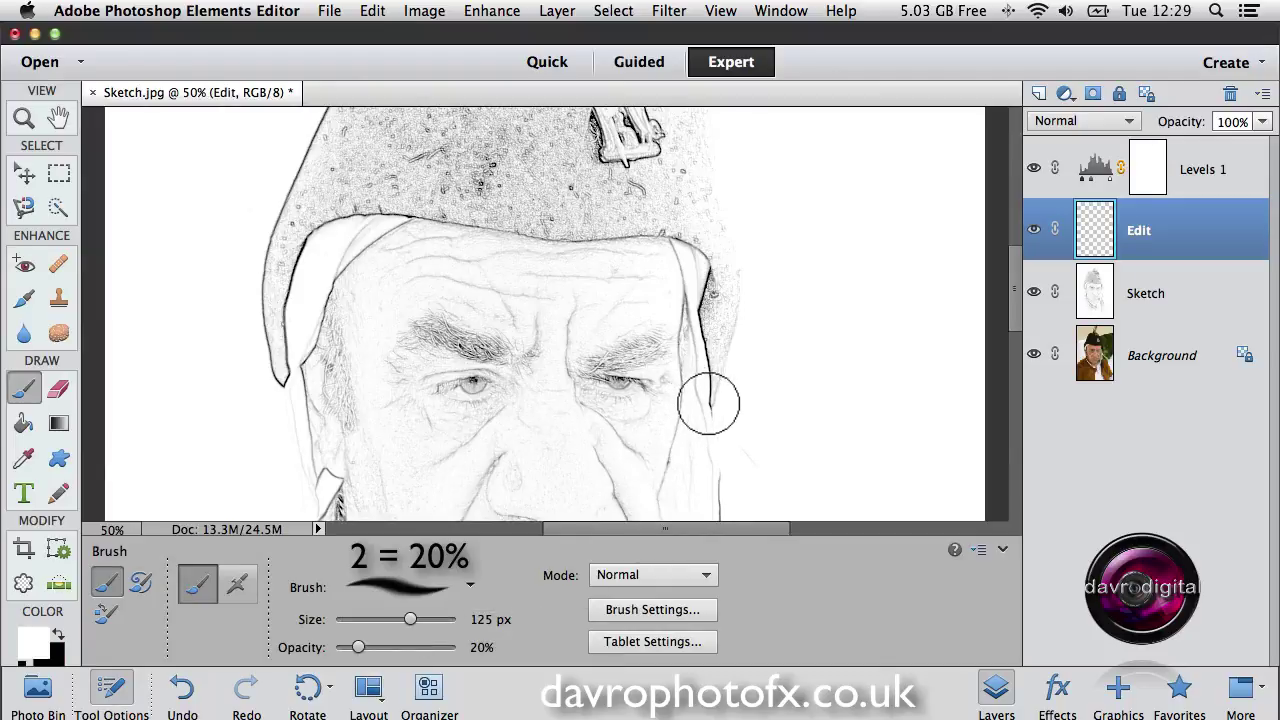
# Paint white over the heavy hat-flap edges on both sides of the face, comparing with the Edit layer hidden and shown
pyautogui.moveTo(704, 402)
pyautogui.mouseDown()
pyautogui.moveTo(700, 294)
pyautogui.moveTo(701, 334)
pyautogui.mouseUp()
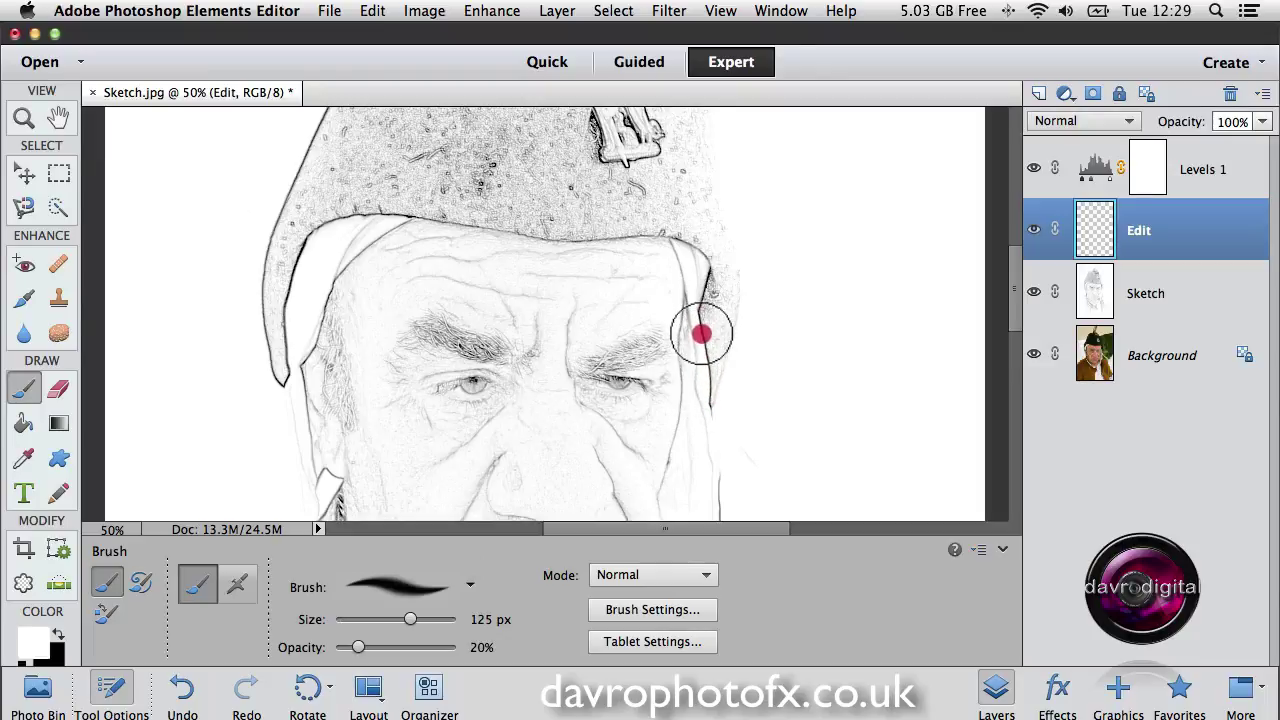
pyautogui.moveTo(703, 288)
pyautogui.mouseDown()
pyautogui.moveTo(702, 399)
pyautogui.moveTo(706, 270)
pyautogui.moveTo(657, 237)
pyautogui.moveTo(700, 294)
pyautogui.mouseUp()
pyautogui.moveTo(400, 214)
pyautogui.mouseDown()
pyautogui.moveTo(328, 221)
pyautogui.moveTo(309, 248)
pyautogui.moveTo(381, 241)
pyautogui.moveTo(388, 231)
pyautogui.moveTo(296, 258)
pyautogui.moveTo(270, 381)
pyautogui.moveTo(259, 301)
pyautogui.moveTo(250, 389)
pyautogui.moveTo(277, 363)
pyautogui.mouseUp()
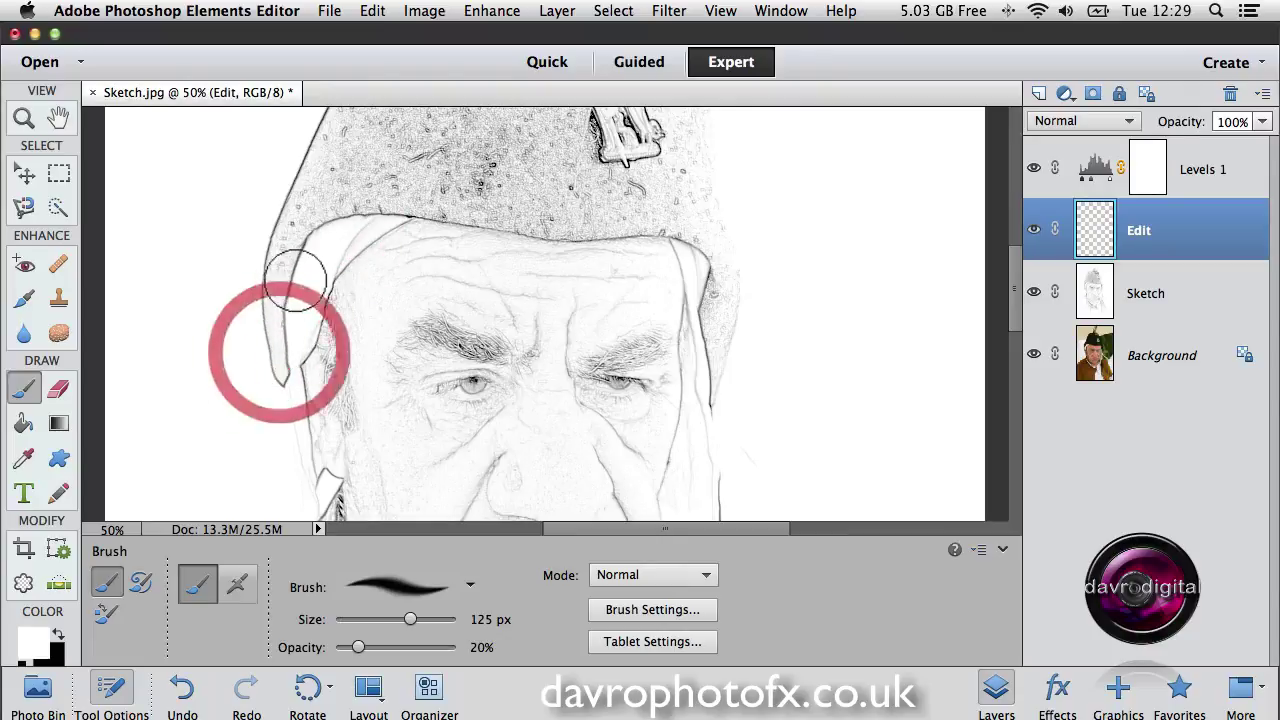
pyautogui.click(1035, 231)
pyautogui.click(1035, 231)
pyautogui.click(1035, 231)
pyautogui.click(1035, 231)
pyautogui.click(1035, 231)
pyautogui.click(1035, 231)
pyautogui.moveTo(711, 276); pyautogui.dragTo(708, 405)
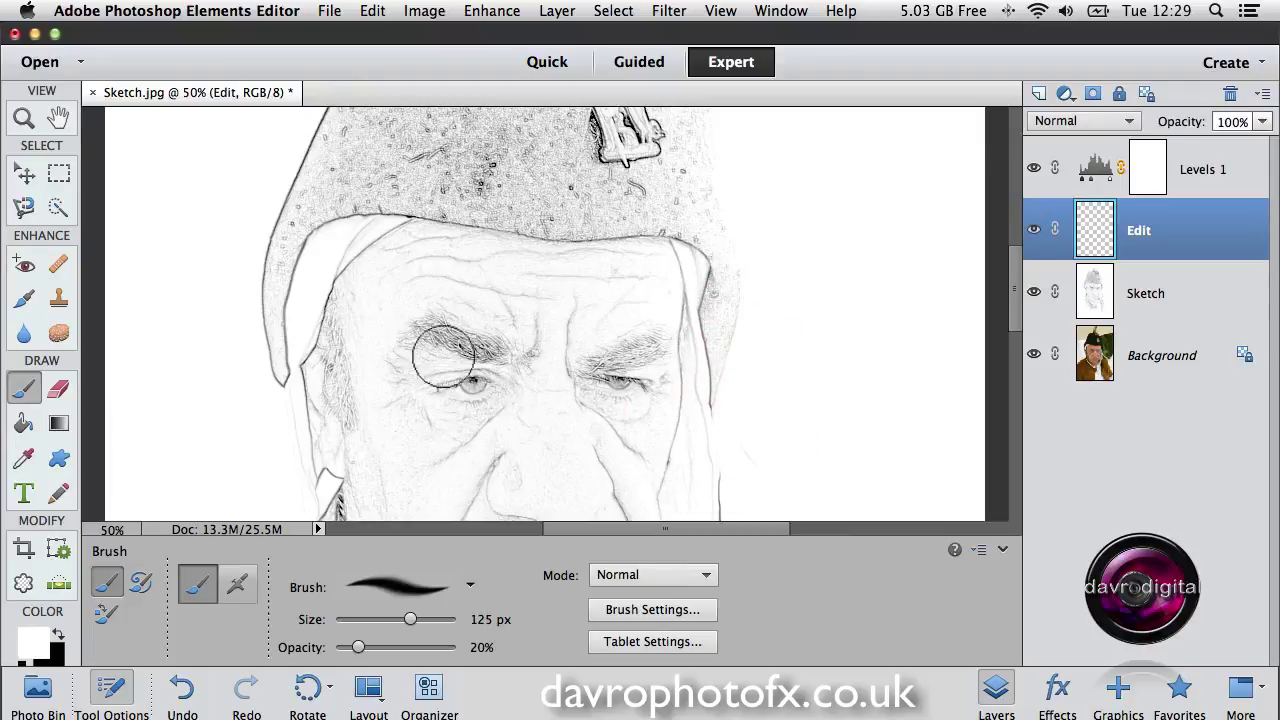
# Lighten the hat's outer outline, the feather base and the badge with white strokes at 20% opacity
pyautogui.scroll(10, 400, 220)
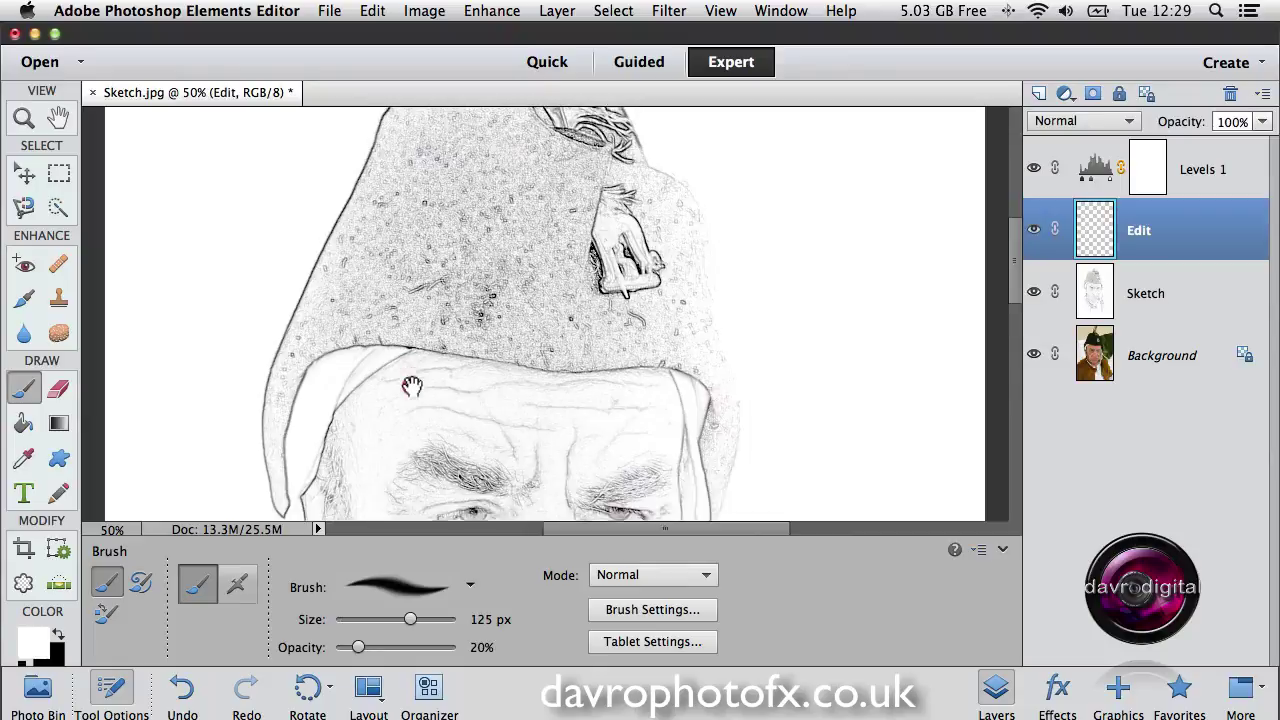
pyautogui.moveTo(465, 148)
pyautogui.mouseDown()
pyautogui.moveTo(466, 134)
pyautogui.moveTo(429, 143)
pyautogui.moveTo(371, 180)
pyautogui.moveTo(373, 204)
pyautogui.moveTo(268, 413)
pyautogui.moveTo(266, 395)
pyautogui.mouseUp()
pyautogui.moveTo(412, 148)
pyautogui.mouseDown()
pyautogui.moveTo(379, 185)
pyautogui.moveTo(295, 312)
pyautogui.moveTo(266, 410)
pyautogui.mouseUp()
pyautogui.moveTo(540, 196)
pyautogui.mouseDown()
pyautogui.moveTo(512, 122)
pyautogui.moveTo(561, 195)
pyautogui.moveTo(526, 252)
pyautogui.moveTo(486, 186)
pyautogui.mouseUp()
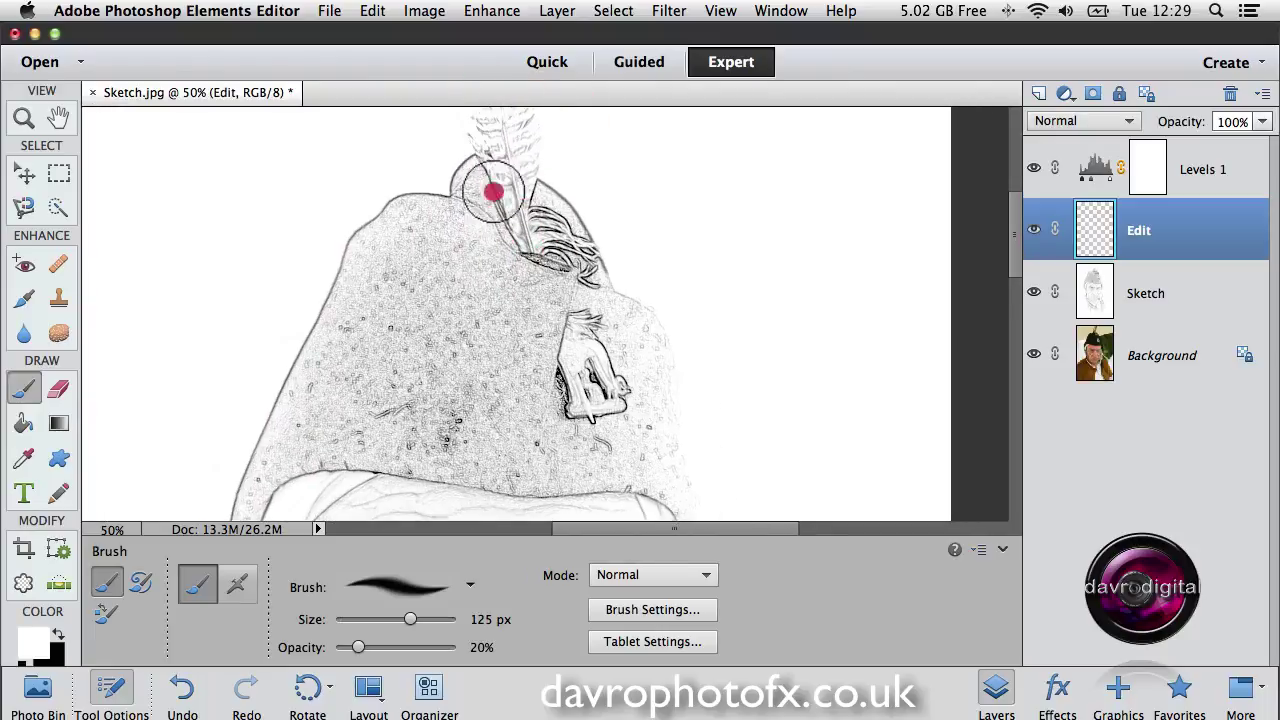
pyautogui.moveTo(574, 252)
pyautogui.mouseDown()
pyautogui.moveTo(563, 257)
pyautogui.moveTo(571, 247)
pyautogui.mouseUp()
pyautogui.moveTo(565, 350)
pyautogui.mouseDown()
pyautogui.moveTo(583, 423)
pyautogui.moveTo(571, 386)
pyautogui.moveTo(586, 351)
pyautogui.moveTo(609, 369)
pyautogui.moveTo(574, 408)
pyautogui.moveTo(603, 380)
pyautogui.moveTo(591, 374)
pyautogui.mouseUp()
pyautogui.moveTo(520, 405)
pyautogui.mouseDown()
pyautogui.moveTo(460, 454)
pyautogui.moveTo(468, 286)
pyautogui.moveTo(397, 432)
pyautogui.moveTo(428, 278)
pyautogui.moveTo(440, 367)
pyautogui.moveTo(493, 426)
pyautogui.moveTo(567, 327)
pyautogui.moveTo(559, 436)
pyautogui.moveTo(591, 380)
pyautogui.mouseUp()
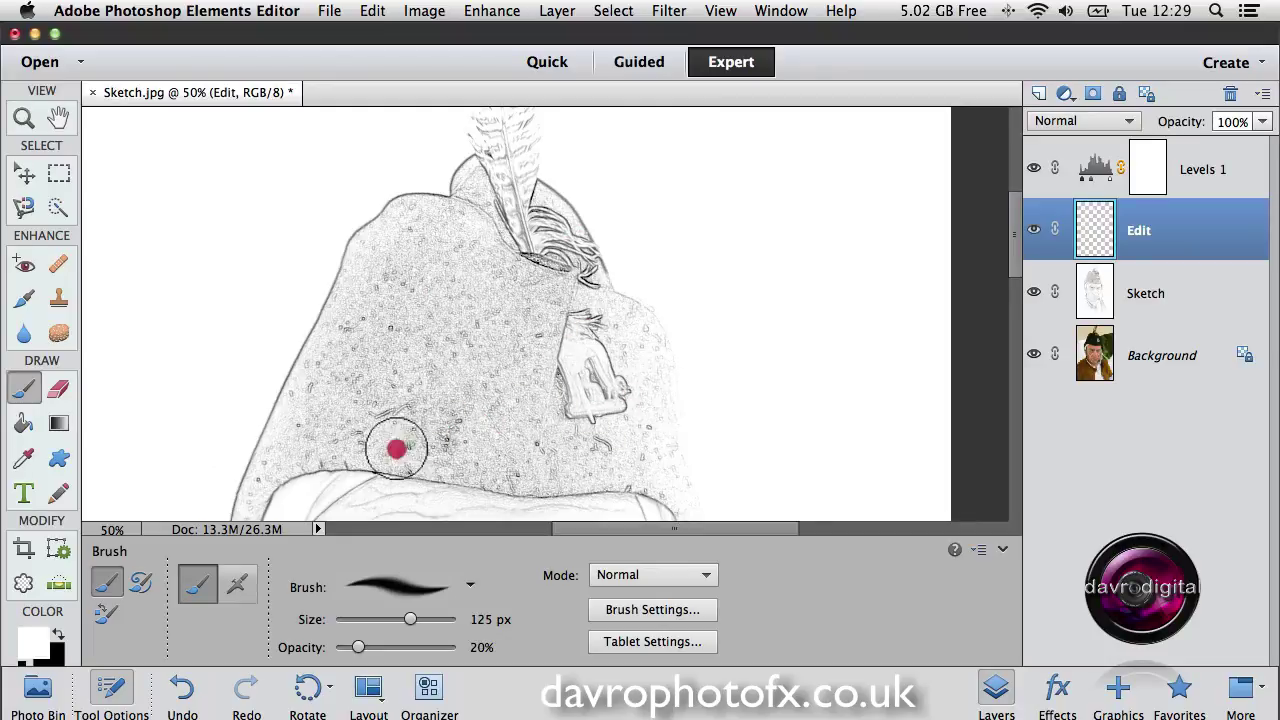
# Soften the forehead, brow and under-eye texture with white strokes, comparing with the Edit layer hidden and shown
pyautogui.scroll(-5, 500, 350)
pyautogui.moveTo(520, 188); pyautogui.dragTo(524, 385)
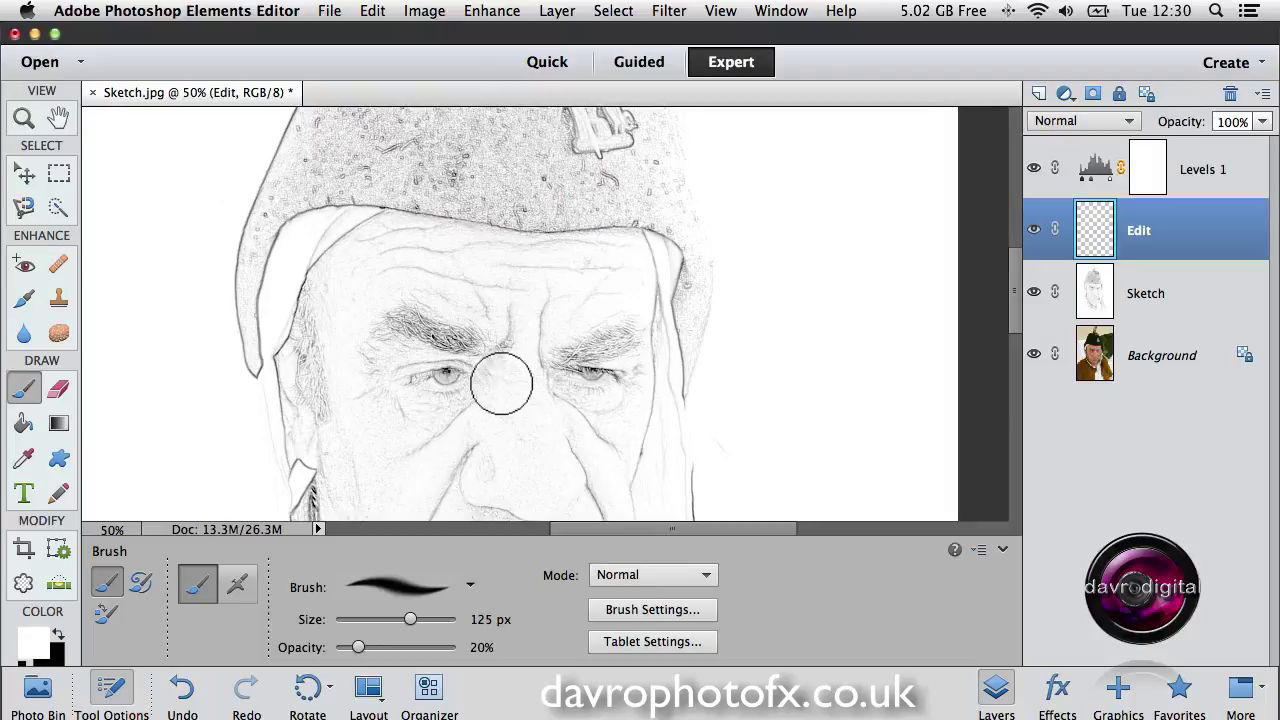
pyautogui.keyDown('super'); pyautogui.click(497, 372); pyautogui.keyUp('super')
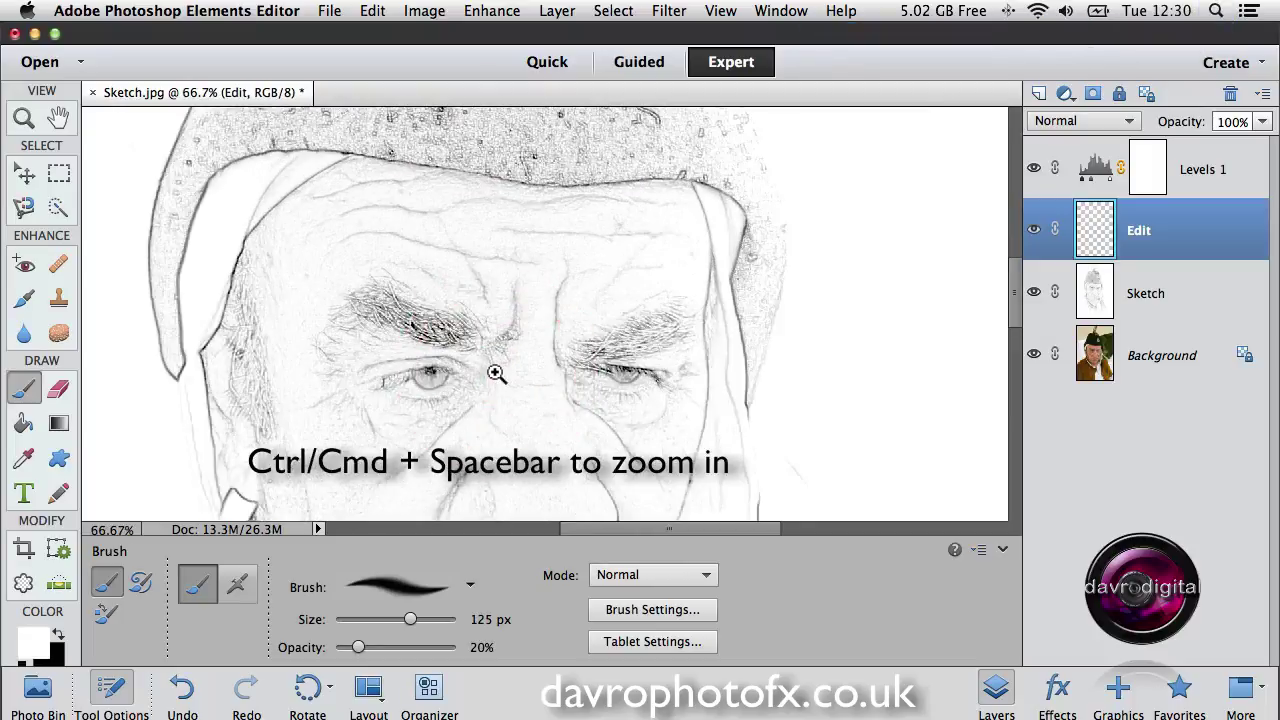
pyautogui.keyDown('super'); pyautogui.click(495, 372); pyautogui.keyUp('super')
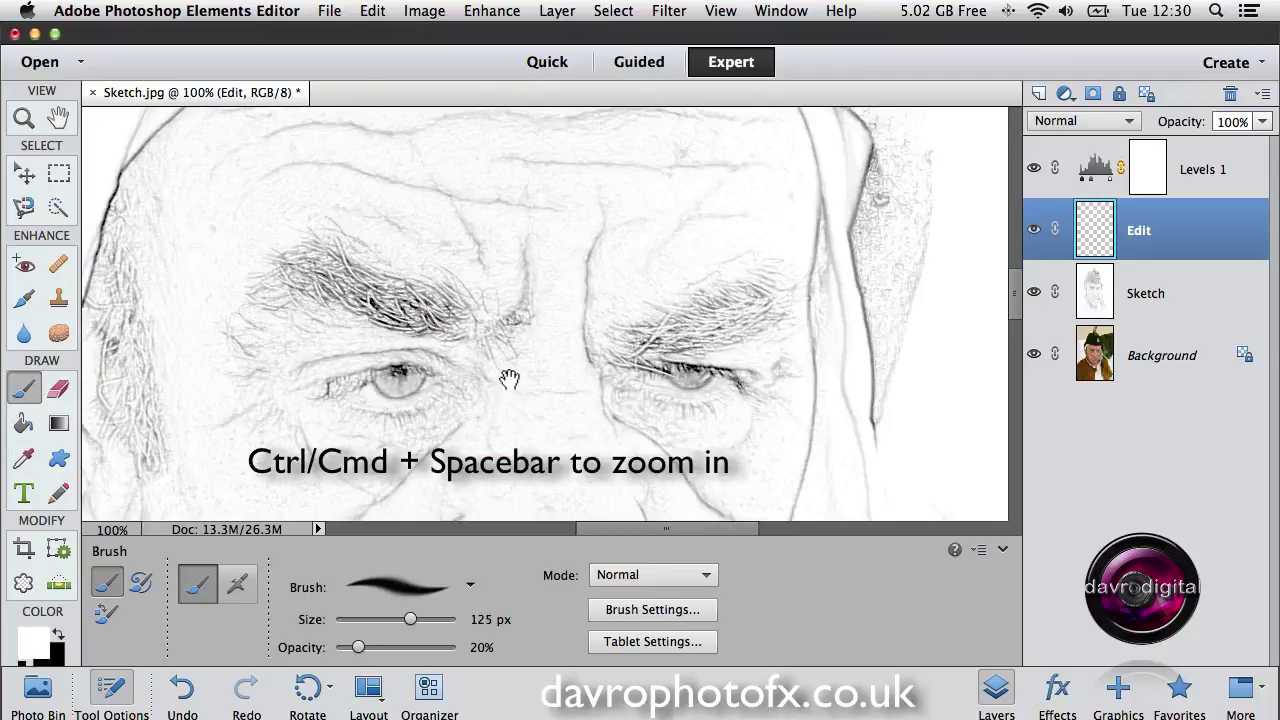
pyautogui.moveTo(543, 329); pyautogui.dragTo(585, 405)
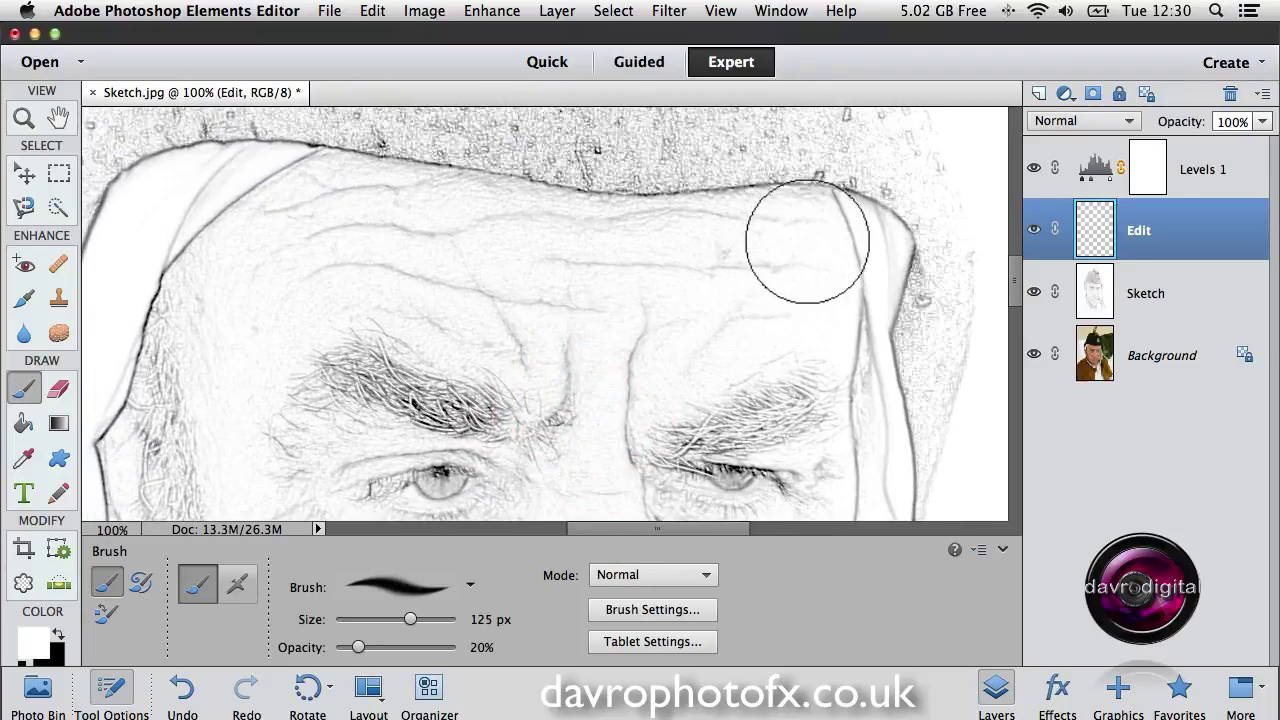
pyautogui.moveTo(819, 233)
pyautogui.mouseDown()
pyautogui.moveTo(600, 233)
pyautogui.moveTo(633, 234)
pyautogui.moveTo(310, 202)
pyautogui.moveTo(354, 206)
pyautogui.moveTo(331, 192)
pyautogui.moveTo(502, 205)
pyautogui.moveTo(808, 244)
pyautogui.mouseUp()
pyautogui.moveTo(746, 288)
pyautogui.mouseDown()
pyautogui.moveTo(576, 318)
pyautogui.moveTo(369, 307)
pyautogui.moveTo(588, 391)
pyautogui.moveTo(557, 374)
pyautogui.mouseUp()
pyautogui.moveTo(579, 432); pyautogui.dragTo(571, 149)
pyautogui.moveTo(466, 257)
pyautogui.mouseDown()
pyautogui.moveTo(443, 260)
pyautogui.moveTo(442, 284)
pyautogui.moveTo(460, 257)
pyautogui.moveTo(400, 314)
pyautogui.mouseUp()
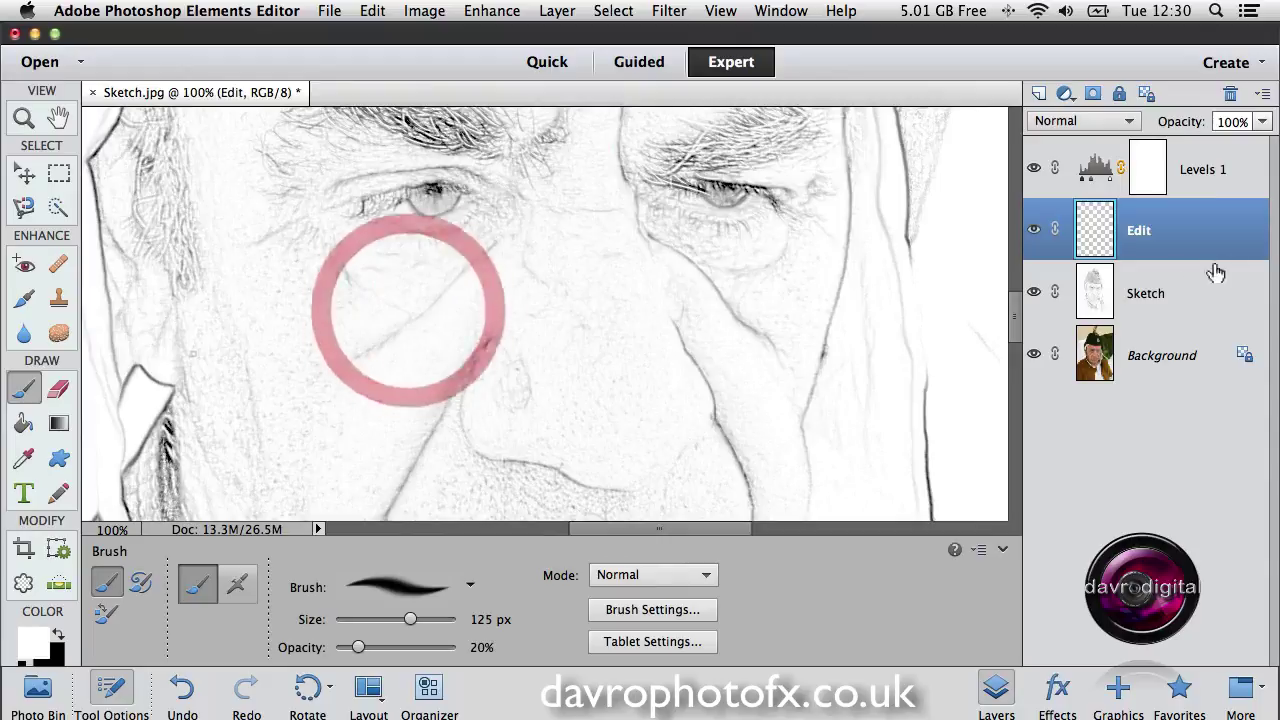
pyautogui.click(1033, 233)
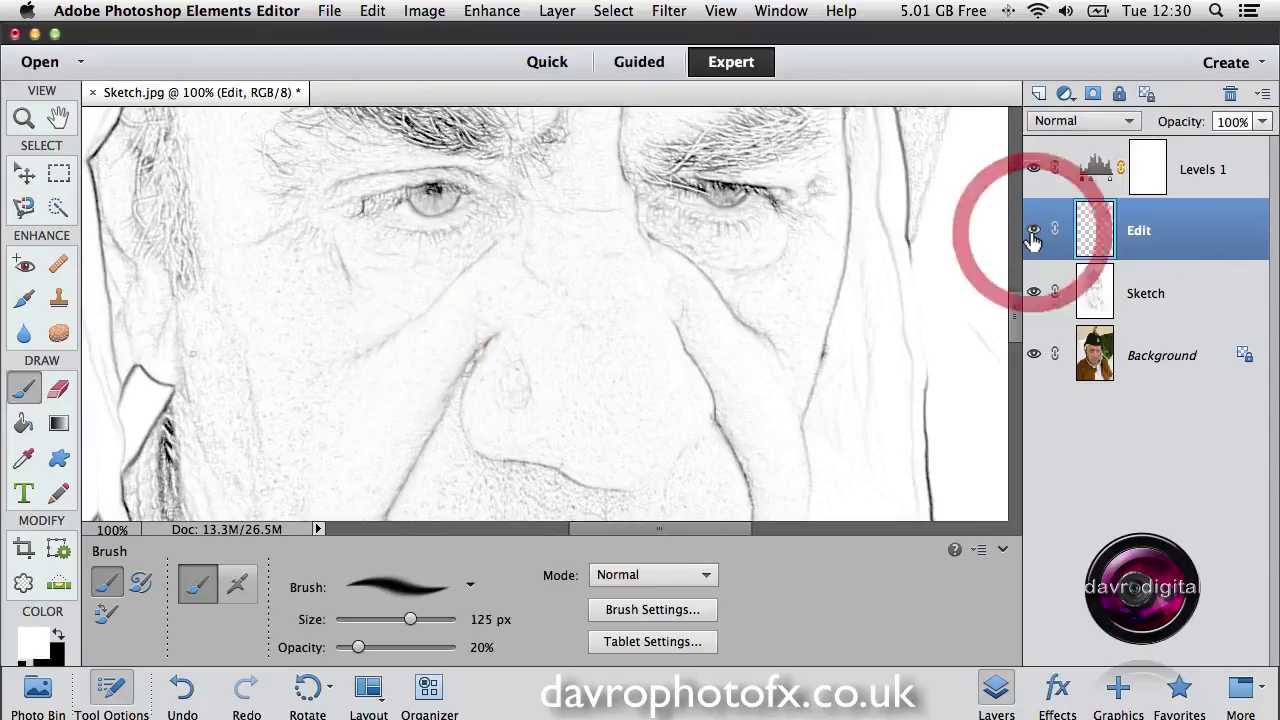
pyautogui.click(1033, 237)
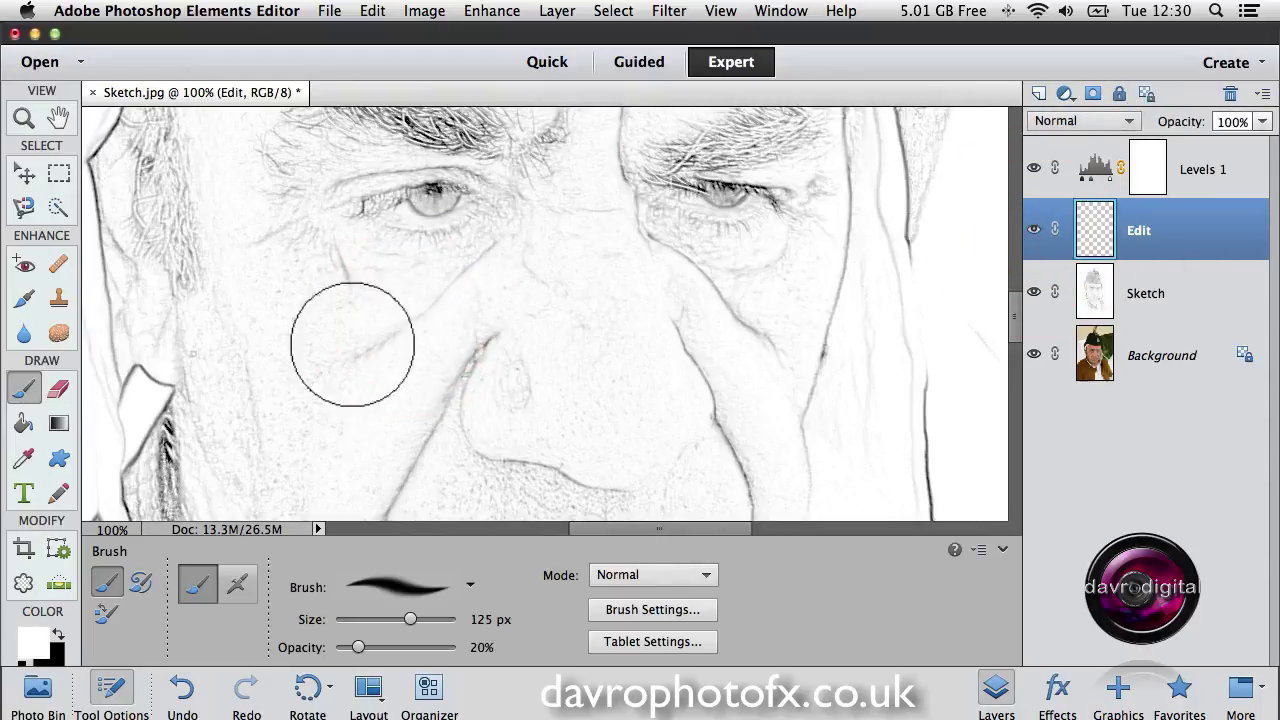
# Brush white over the speckled texture on the cheeks, nose and around the eyes to clean up the skin
pyautogui.moveTo(240, 345)
pyautogui.mouseDown()
pyautogui.moveTo(214, 371)
pyautogui.moveTo(251, 430)
pyautogui.mouseUp()
pyautogui.moveTo(600, 457); pyautogui.dragTo(599, 243)
pyautogui.moveTo(455, 318)
pyautogui.mouseDown()
pyautogui.moveTo(520, 334)
pyautogui.moveTo(476, 326)
pyautogui.moveTo(628, 317)
pyautogui.mouseUp()
pyautogui.moveTo(516, 322); pyautogui.dragTo(444, 313)
pyautogui.moveTo(585, 322)
pyautogui.mouseDown()
pyautogui.moveTo(662, 311)
pyautogui.moveTo(451, 303)
pyautogui.mouseUp()
pyautogui.moveTo(508, 438)
pyautogui.mouseDown()
pyautogui.moveTo(560, 451)
pyautogui.moveTo(586, 371)
pyautogui.moveTo(623, 337)
pyautogui.mouseUp()
pyautogui.moveTo(318, 370)
pyautogui.mouseDown()
pyautogui.moveTo(221, 206)
pyautogui.moveTo(337, 371)
pyautogui.mouseUp()
pyautogui.moveTo(523, 323)
pyautogui.mouseDown()
pyautogui.moveTo(528, 349)
pyautogui.moveTo(363, 491)
pyautogui.moveTo(489, 457)
pyautogui.moveTo(480, 500)
pyautogui.mouseUp()
pyautogui.moveTo(687, 257); pyautogui.dragTo(686, 251)
pyautogui.moveTo(597, 200); pyautogui.dragTo(606, 200)
pyautogui.moveTo(469, 213); pyautogui.dragTo(467, 226)
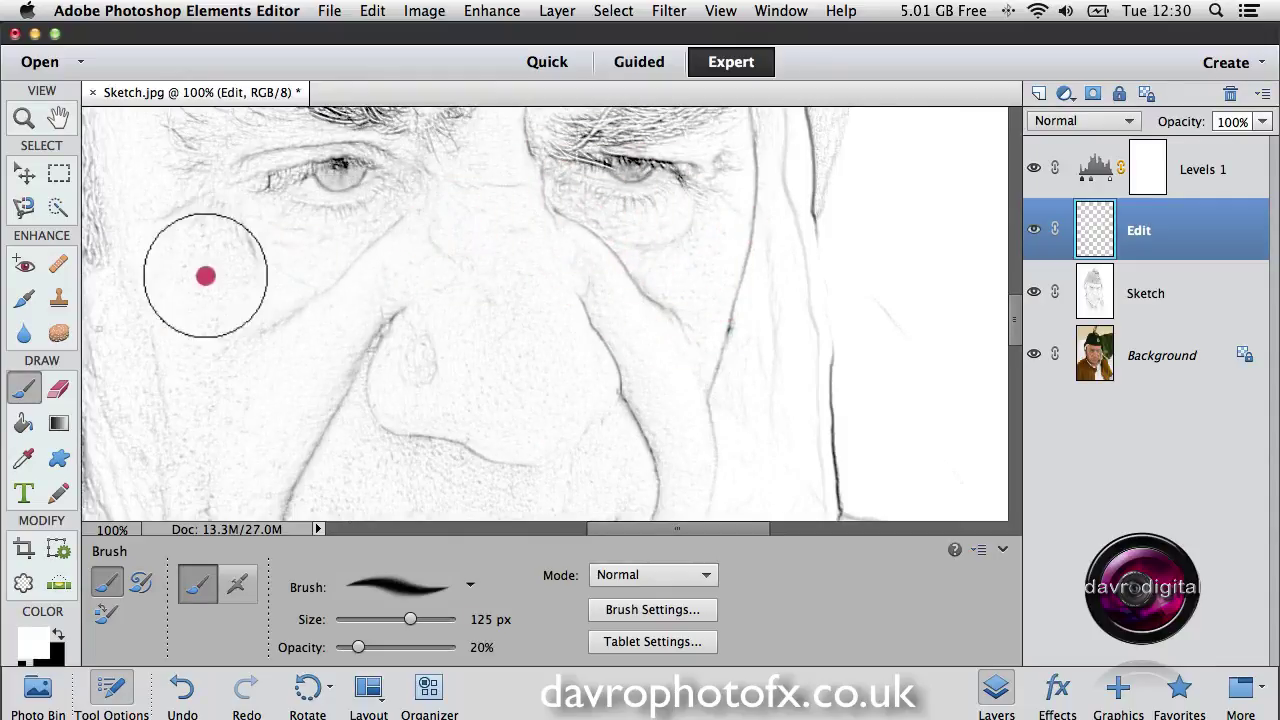
pyautogui.moveTo(197, 422)
pyautogui.mouseDown()
pyautogui.moveTo(201, 288)
pyautogui.moveTo(207, 304)
pyautogui.mouseUp()
pyautogui.moveTo(514, 317); pyautogui.dragTo(516, 338)
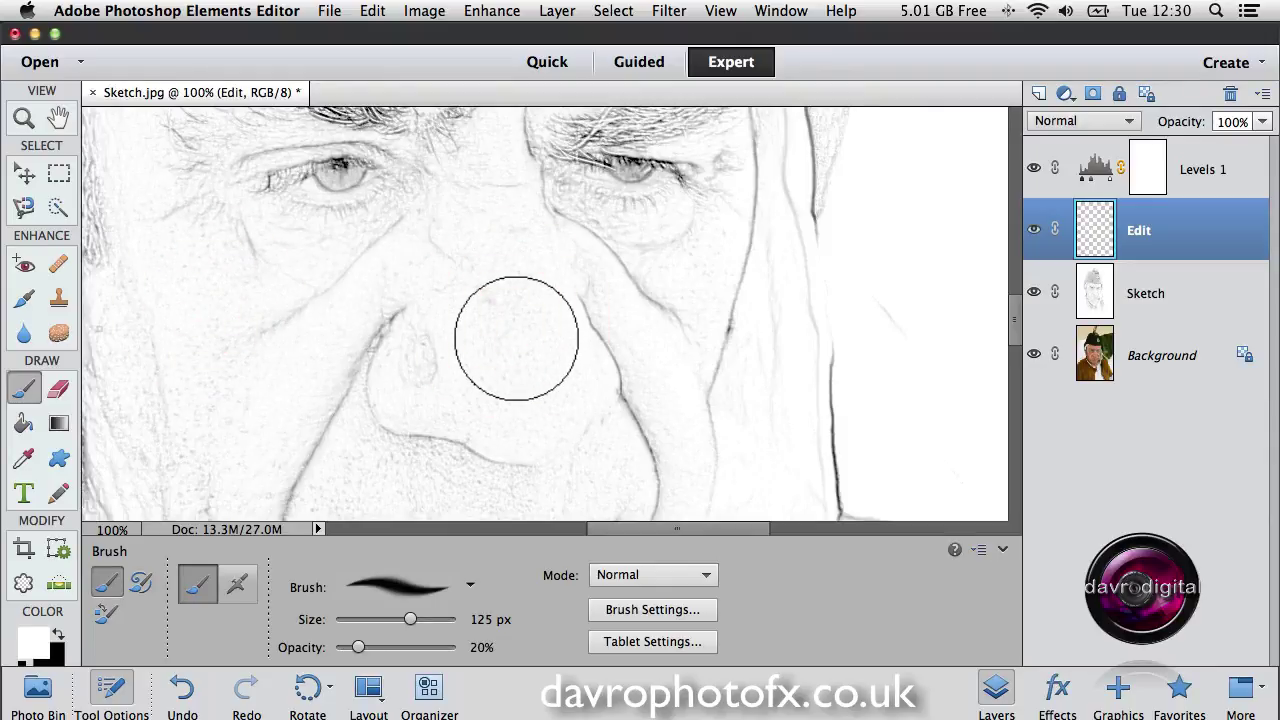
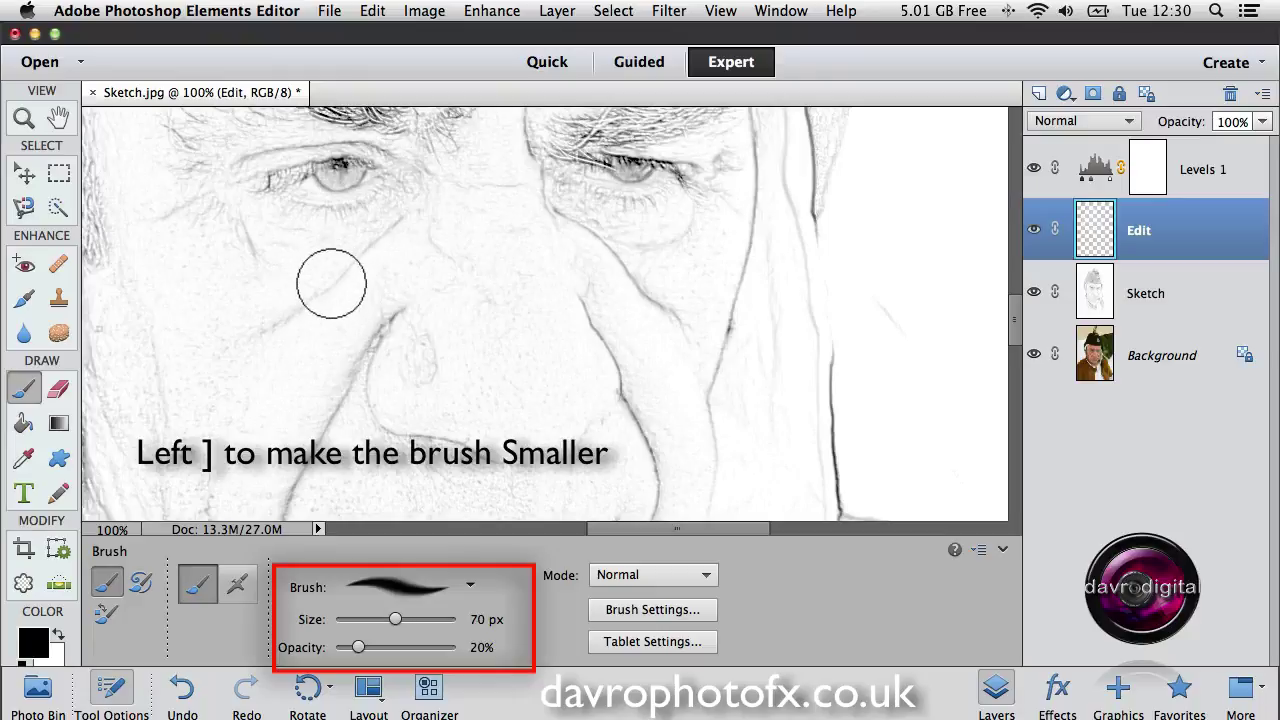
# Reinforce the eyelid crease and outer-corner lines of the eye on the picture's left with a 5 px black brush at 20% opacity
pyautogui.press('[')
pyautogui.press('[')
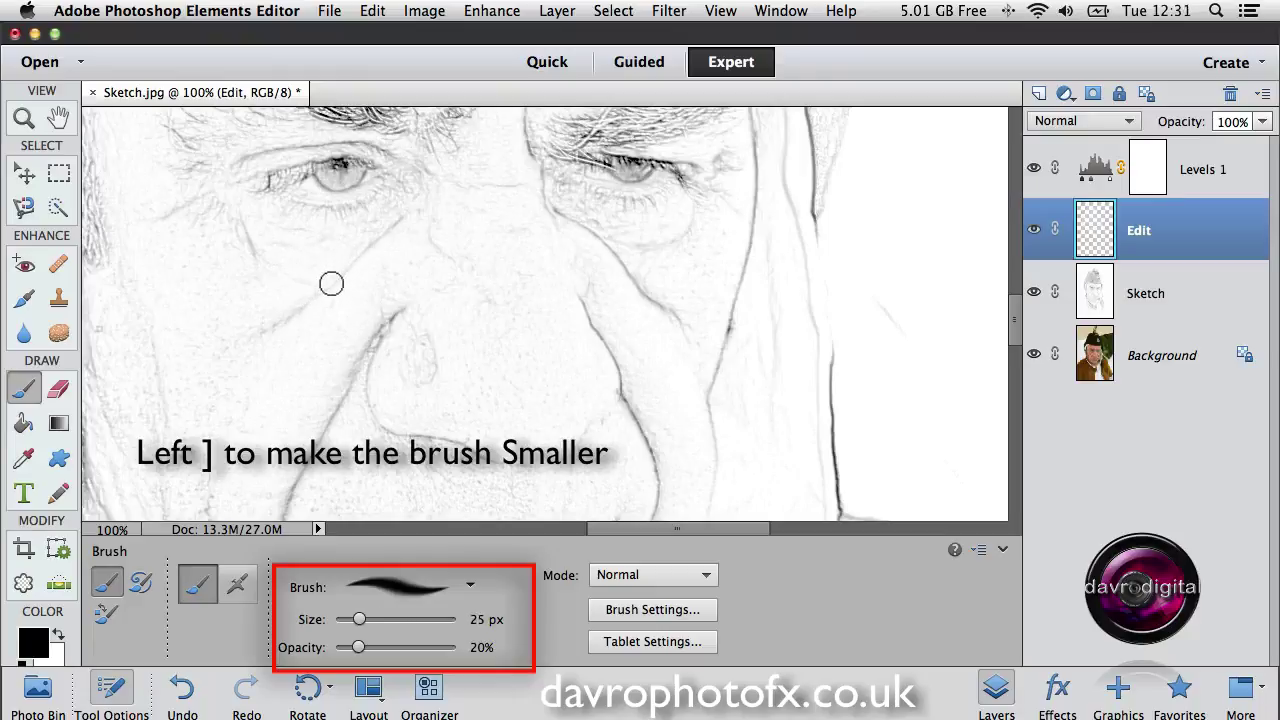
pyautogui.press('[')
pyautogui.press('[')
pyautogui.press('[')
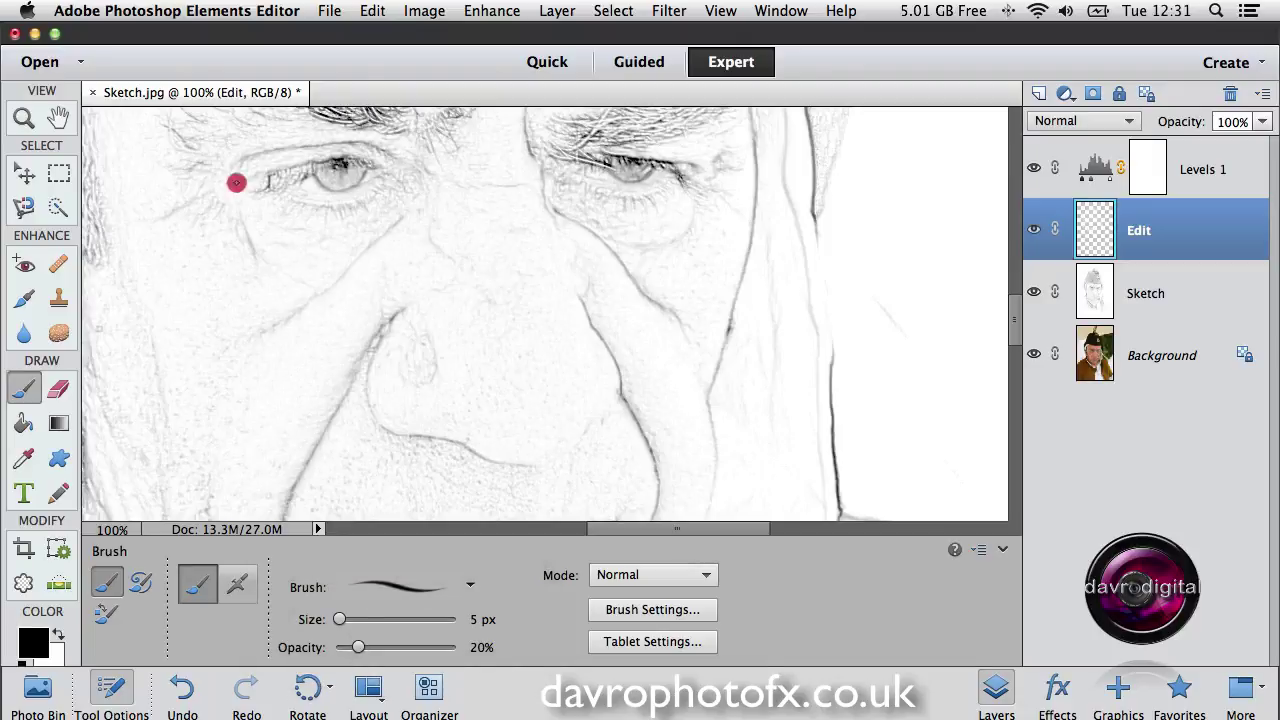
pyautogui.moveTo(236, 183)
pyautogui.mouseDown()
pyautogui.moveTo(274, 178)
pyautogui.moveTo(200, 171)
pyautogui.mouseUp()
pyautogui.click(270, 150)
pyautogui.moveTo(275, 151); pyautogui.dragTo(343, 149)
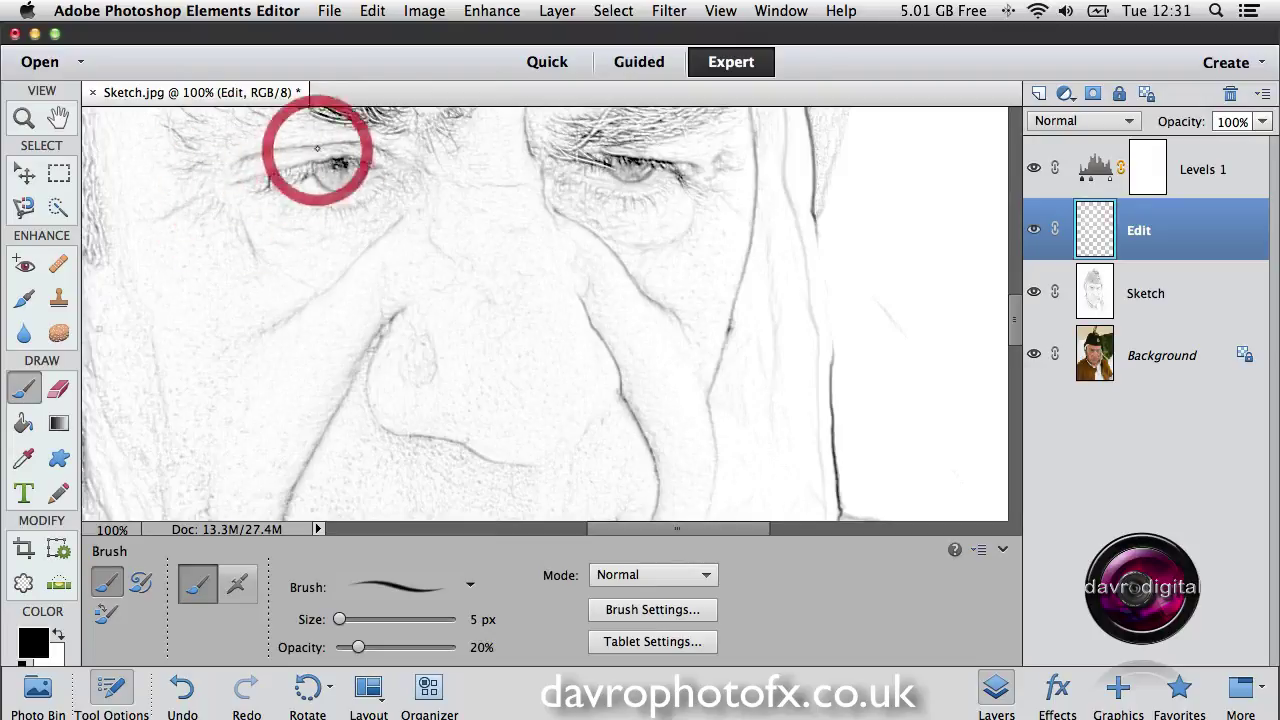
pyautogui.click(406, 158)
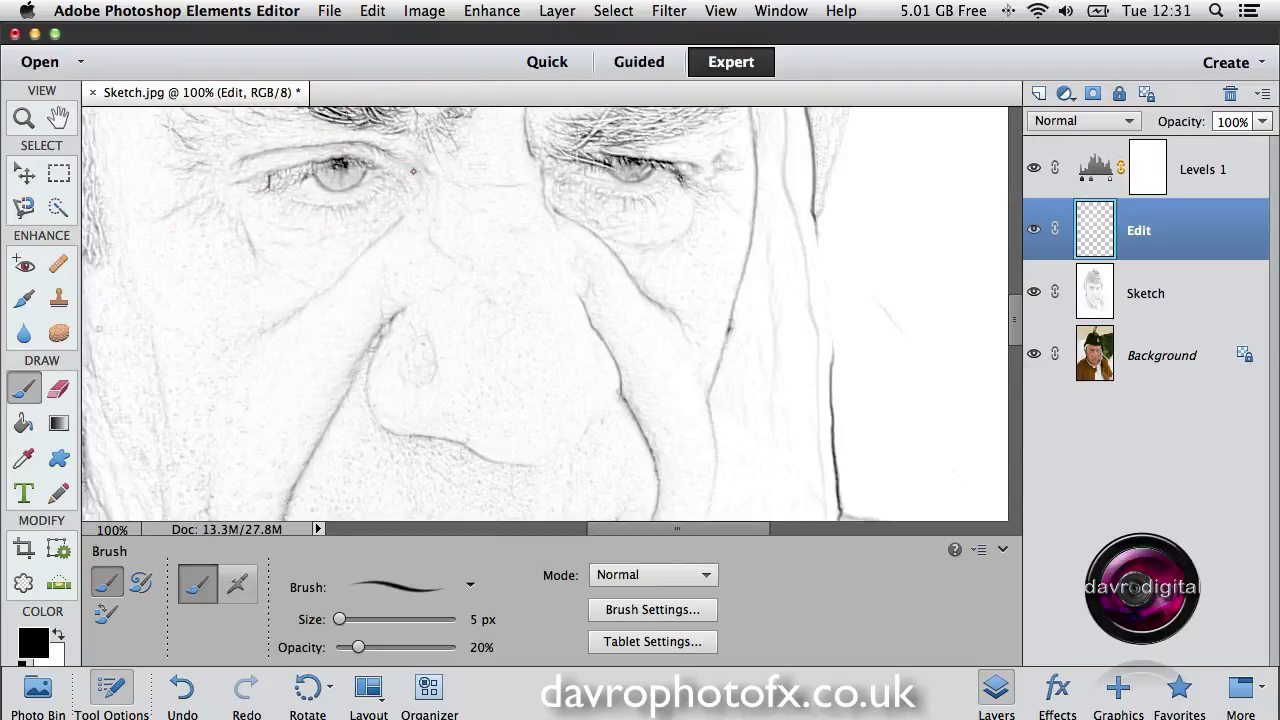
pyautogui.click(414, 169)
# Darken the diagonal crease running from beside the nose bridge down across the left cheek with fine black strokes
pyautogui.click(380, 229)
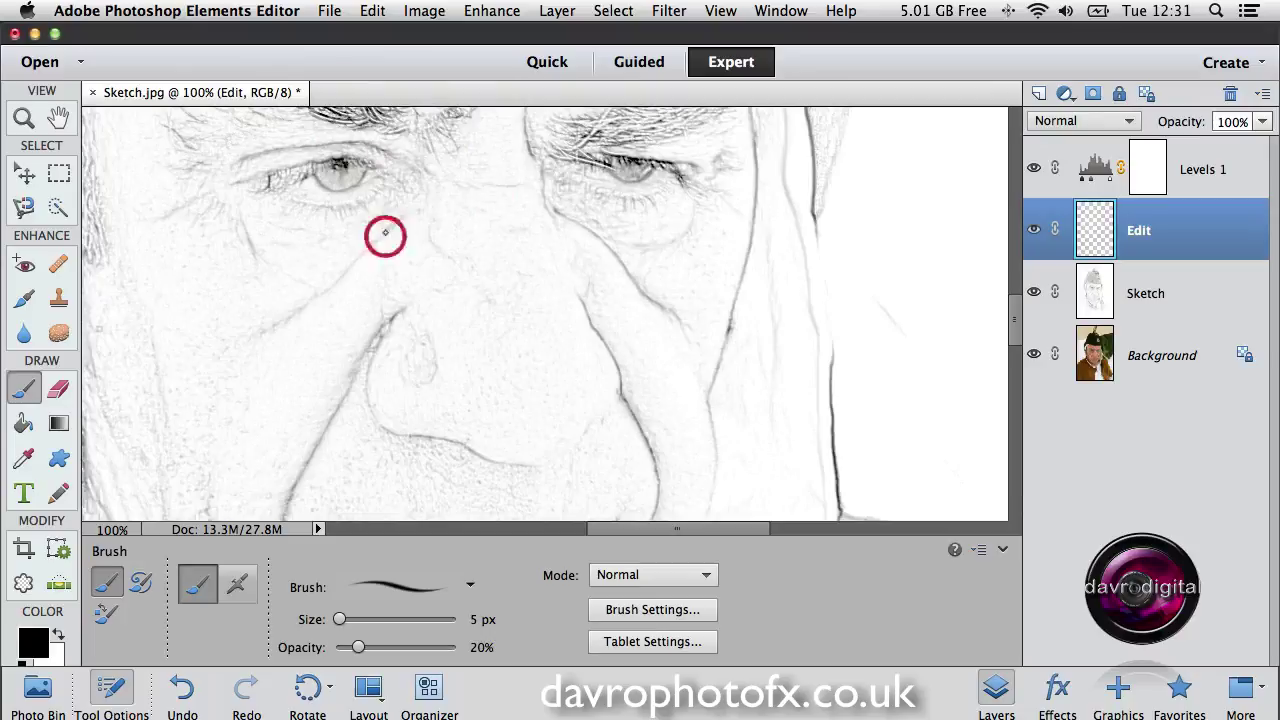
pyautogui.click(349, 268)
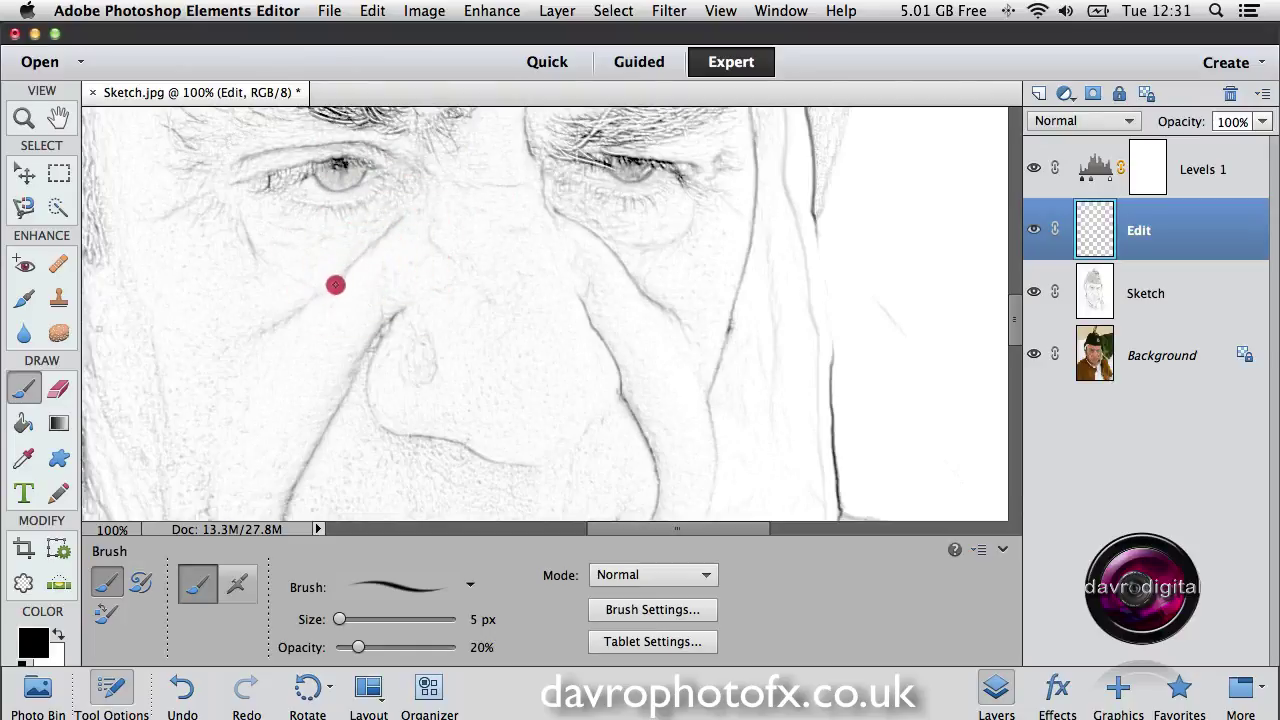
pyautogui.click(333, 285)
pyautogui.click(309, 305)
pyautogui.click(271, 323)
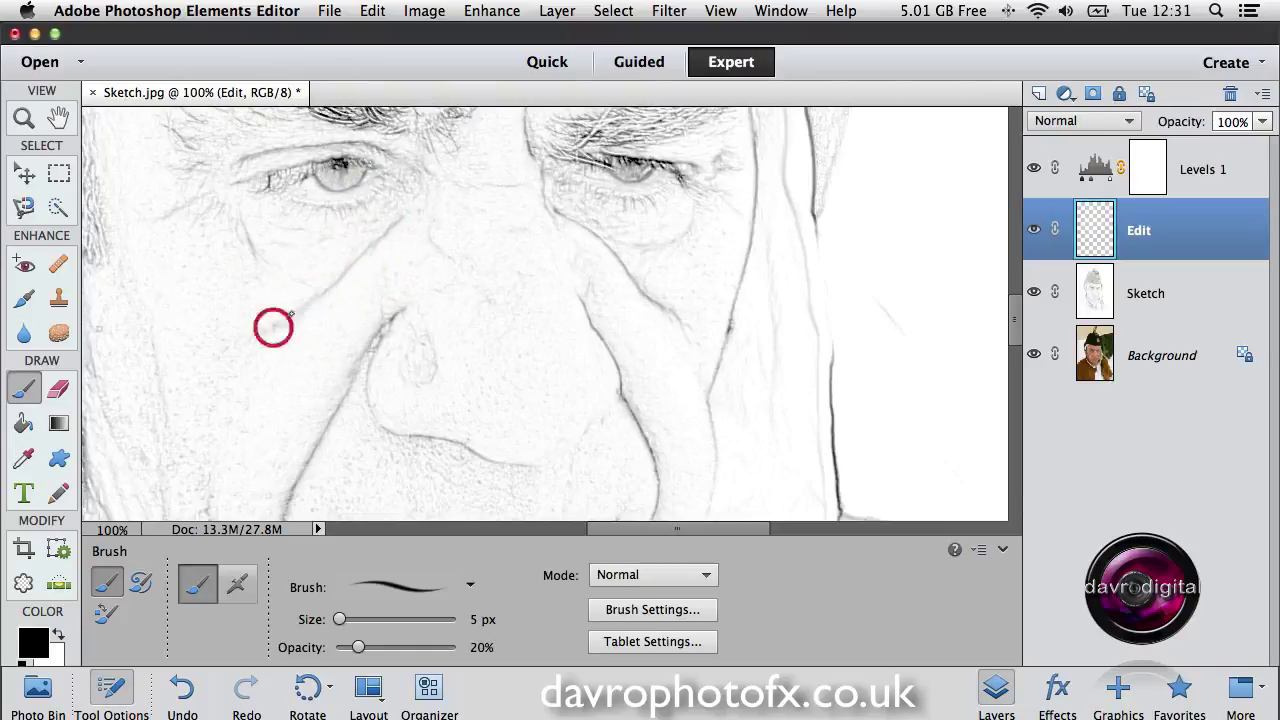
pyautogui.click(257, 329)
pyautogui.click(251, 340)
pyautogui.moveTo(259, 330); pyautogui.dragTo(241, 331)
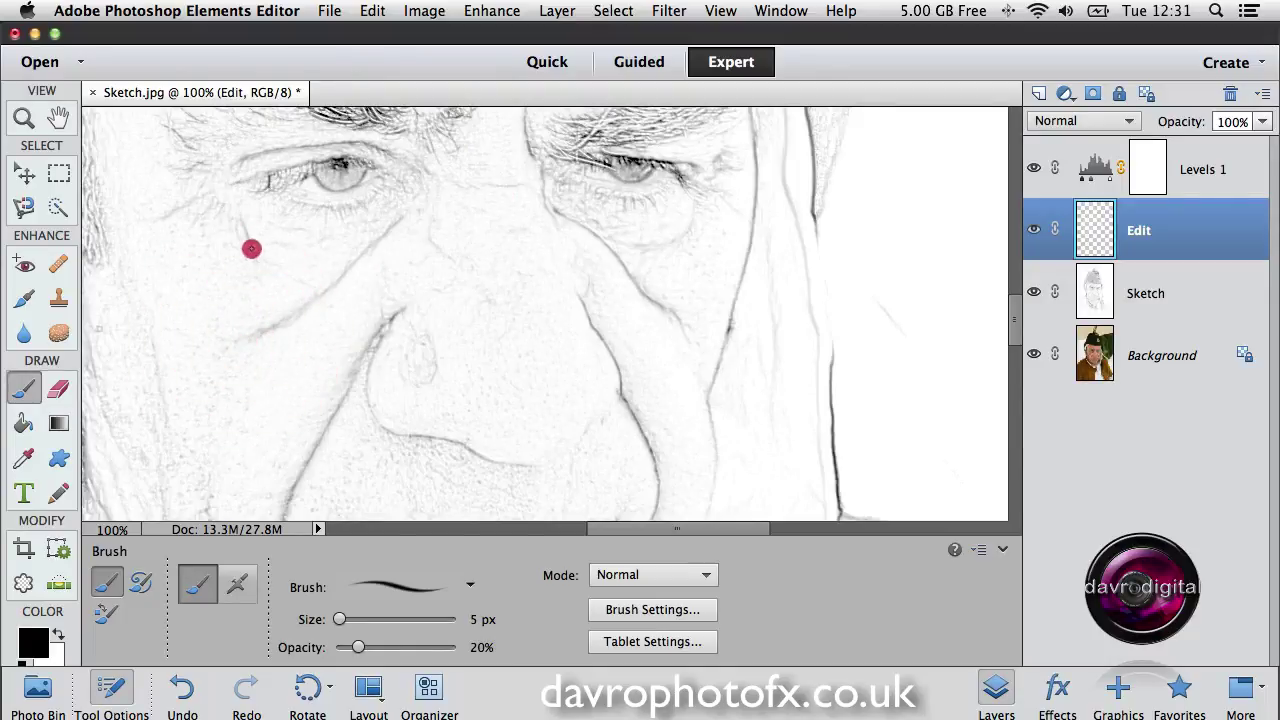
# Strengthen the short wrinkle below the left eye's outer corner and the crow's-foot line running toward the temple
pyautogui.moveTo(251, 249); pyautogui.dragTo(258, 285)
pyautogui.moveTo(190, 200); pyautogui.dragTo(160, 214)
pyautogui.click(143, 217)
pyautogui.click(126, 217)
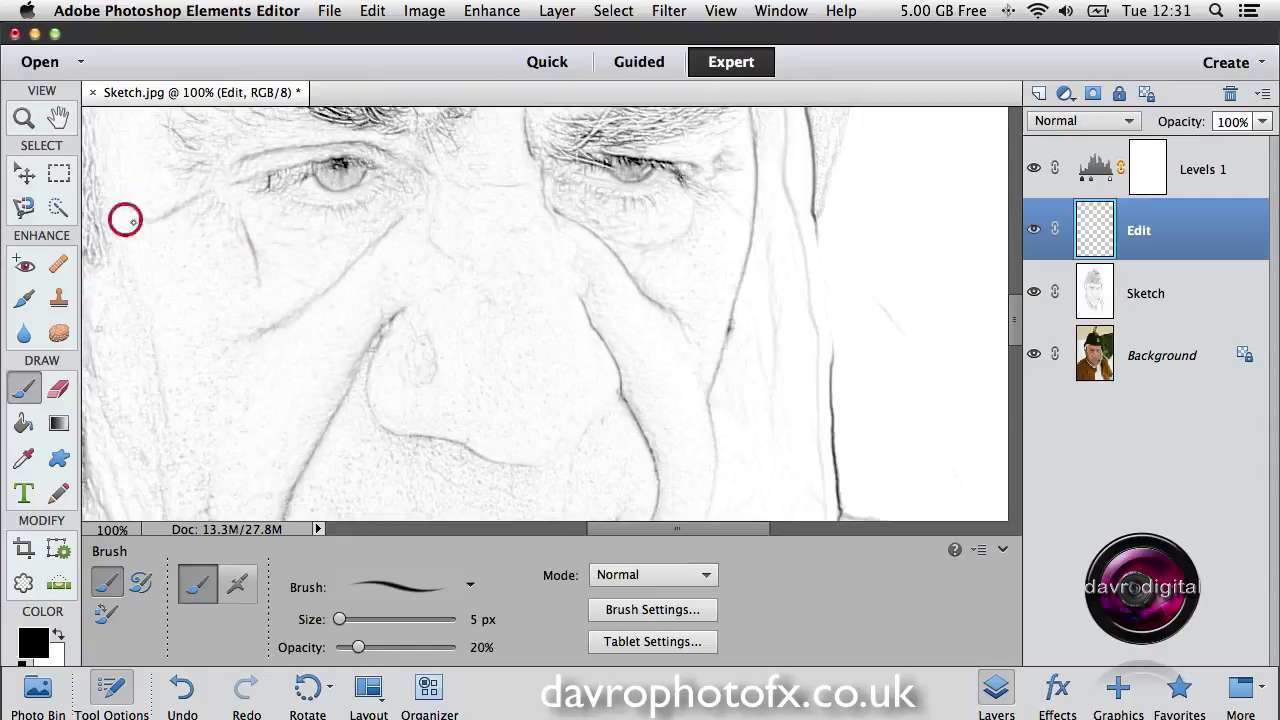
# Define the right eye's bag, cheek crease and outer-corner wrinkle in black, comparing with the Edit layer hidden and shown
pyautogui.moveTo(620, 243)
pyautogui.mouseDown()
pyautogui.moveTo(695, 231)
pyautogui.moveTo(682, 231)
pyautogui.moveTo(701, 183)
pyautogui.mouseUp()
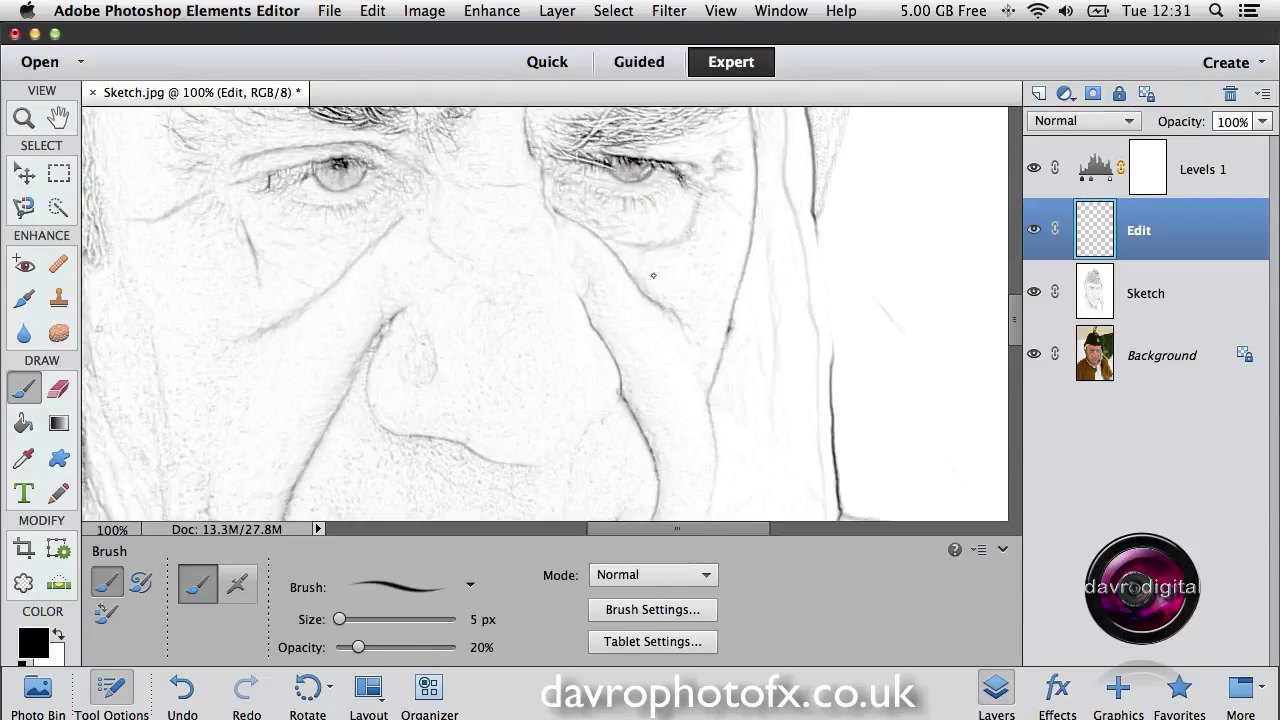
pyautogui.moveTo(664, 303)
pyautogui.mouseDown()
pyautogui.moveTo(686, 329)
pyautogui.moveTo(674, 334)
pyautogui.mouseUp()
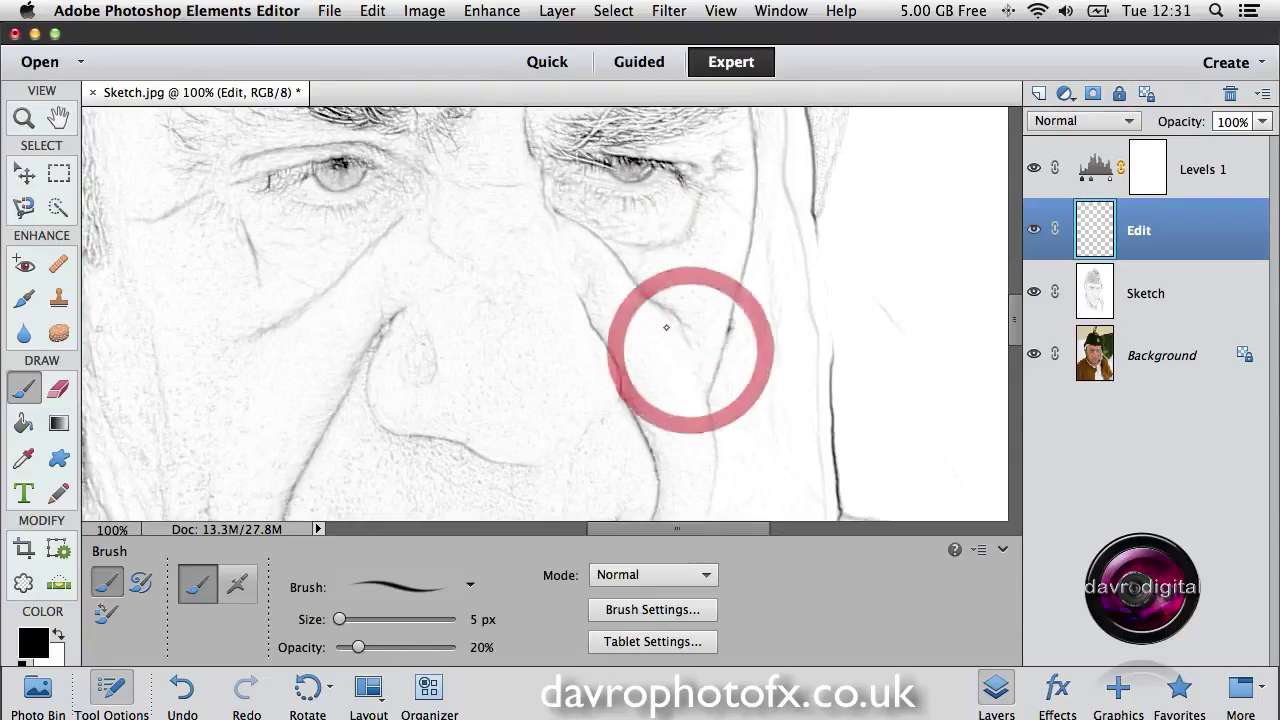
pyautogui.moveTo(730, 205)
pyautogui.mouseDown()
pyautogui.moveTo(745, 217)
pyautogui.moveTo(732, 194)
pyautogui.mouseUp()
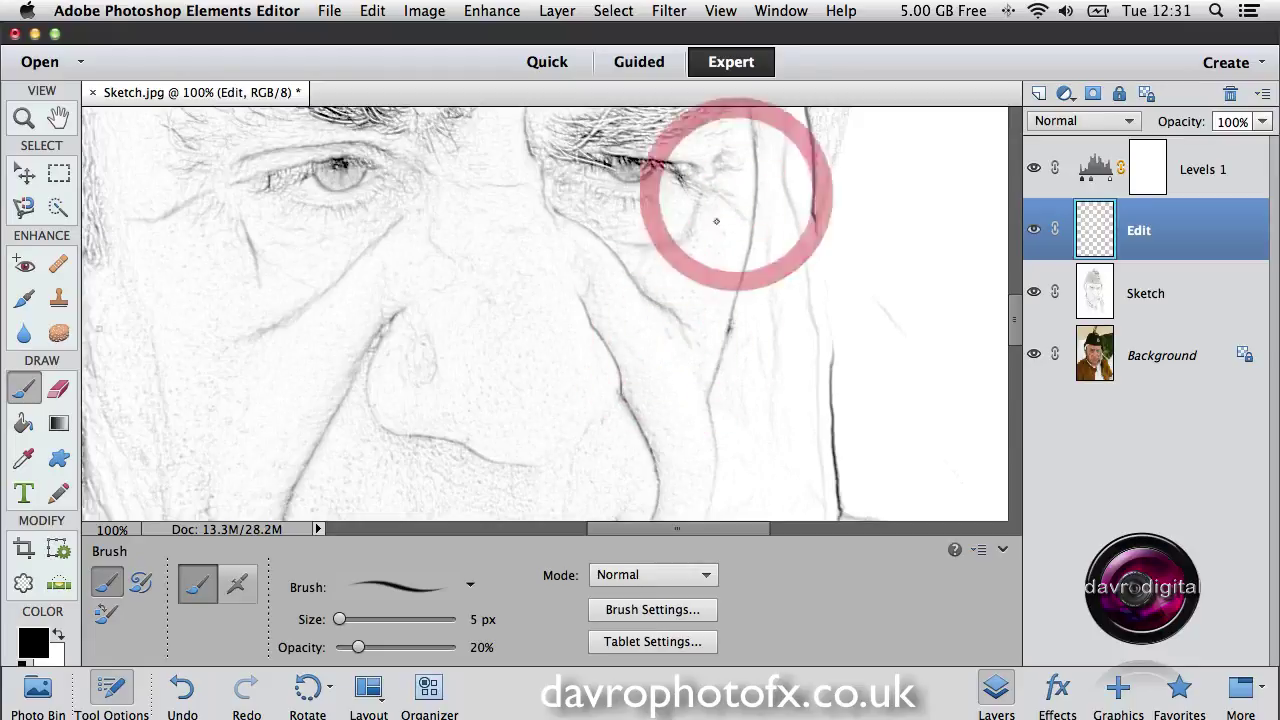
pyautogui.click(1034, 233)
pyautogui.click(1034, 233)
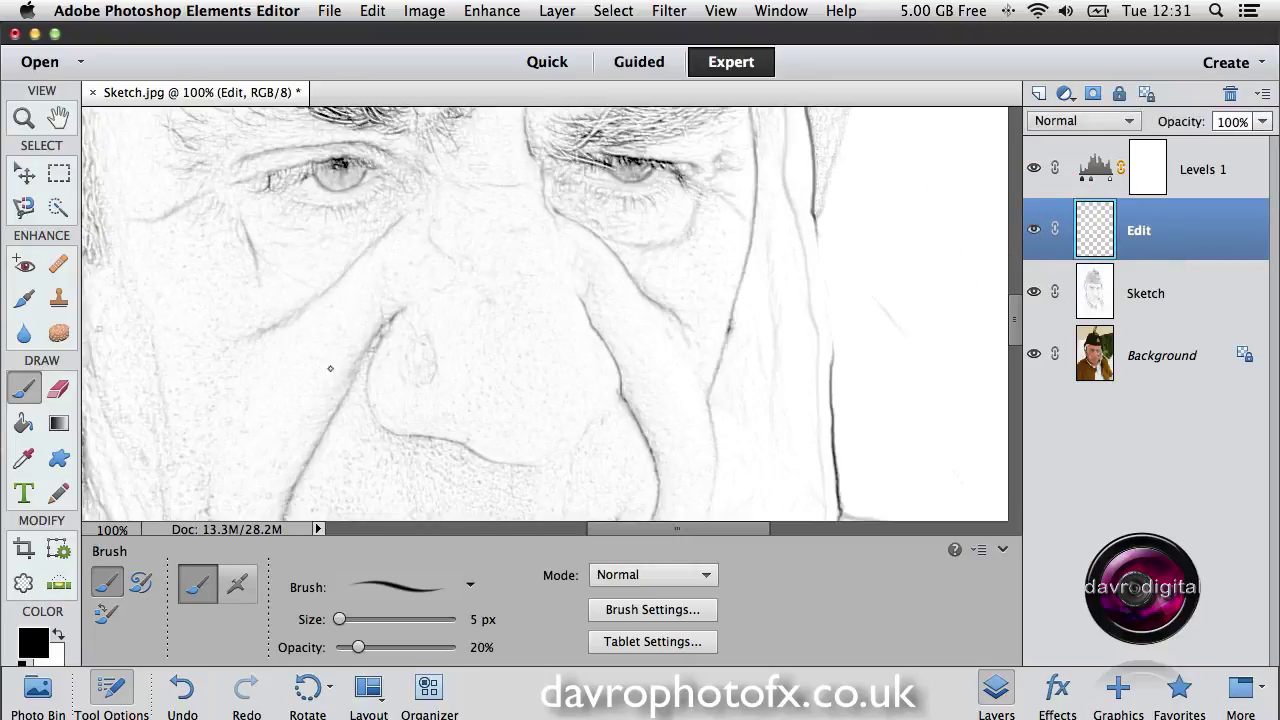
# Trace the left cheek fold and the jawline down to the underside of the chin with black strokes
pyautogui.moveTo(330, 368); pyautogui.dragTo(488, 243)
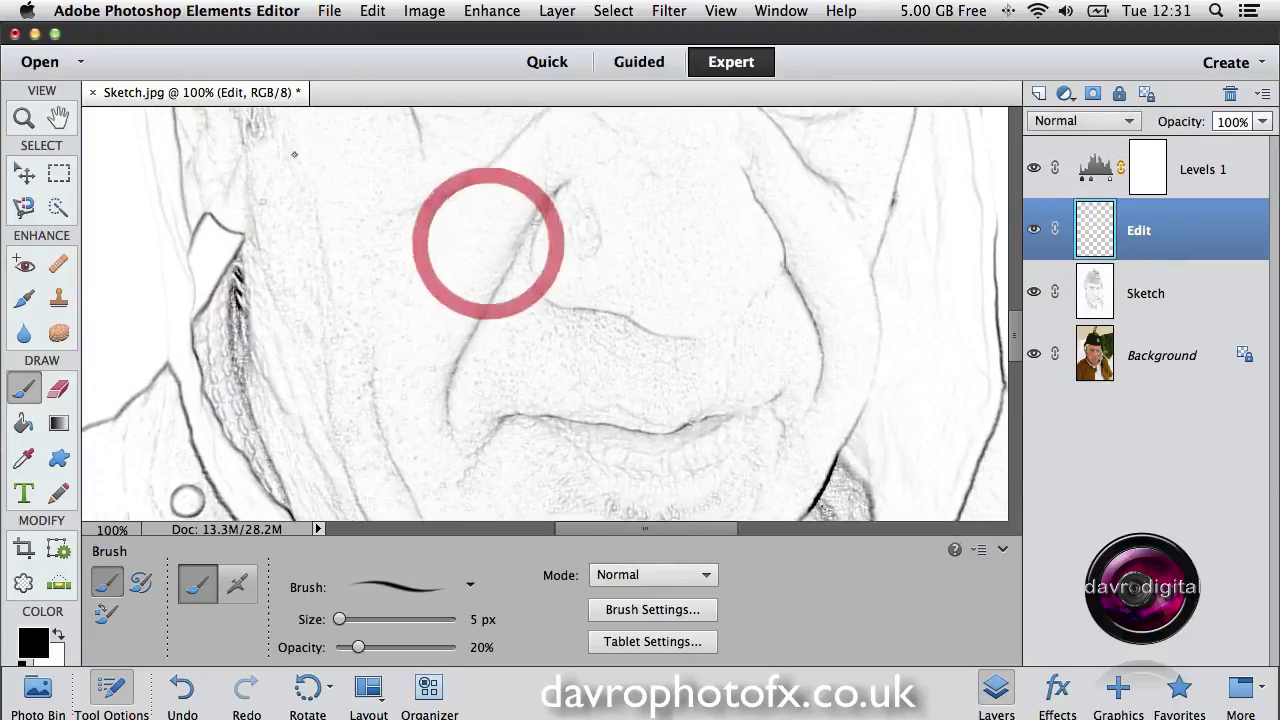
pyautogui.moveTo(311, 181)
pyautogui.mouseDown()
pyautogui.moveTo(314, 216)
pyautogui.moveTo(324, 200)
pyautogui.moveTo(328, 413)
pyautogui.moveTo(386, 392)
pyautogui.moveTo(357, 246)
pyautogui.mouseUp()
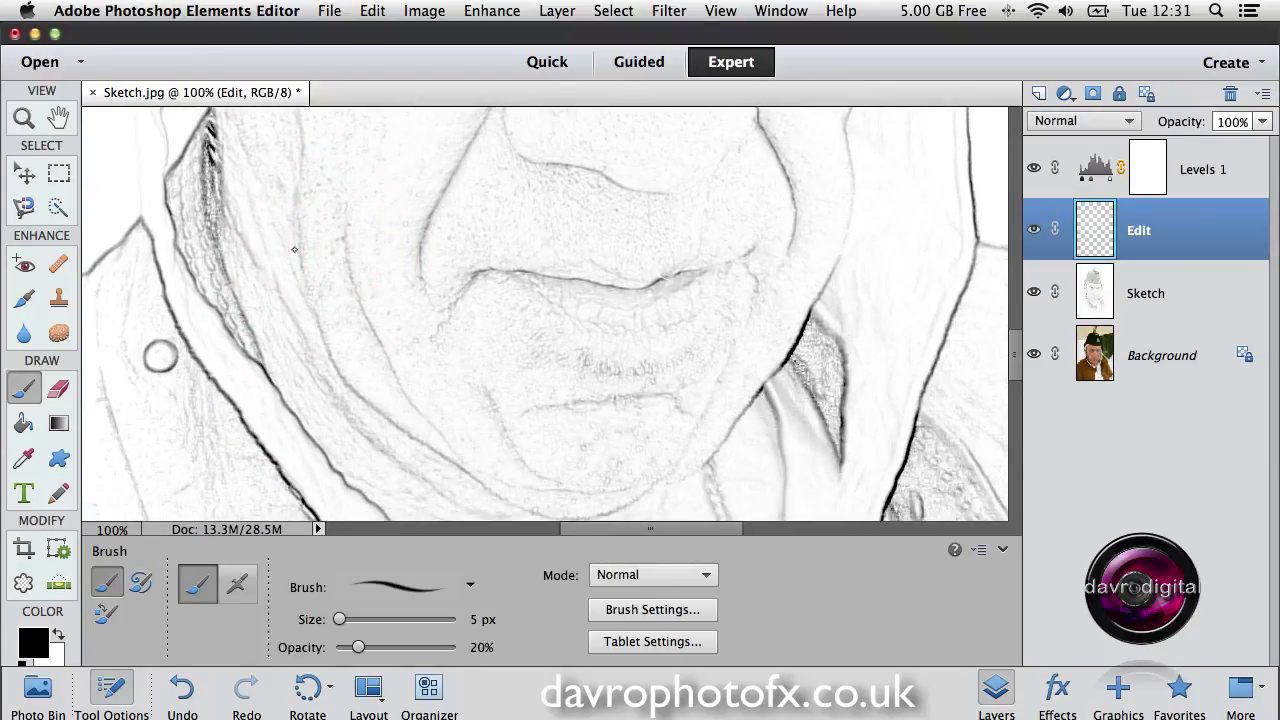
pyautogui.moveTo(300, 283)
pyautogui.mouseDown()
pyautogui.moveTo(344, 390)
pyautogui.moveTo(343, 376)
pyautogui.mouseUp()
pyautogui.moveTo(300, 226); pyautogui.dragTo(303, 260)
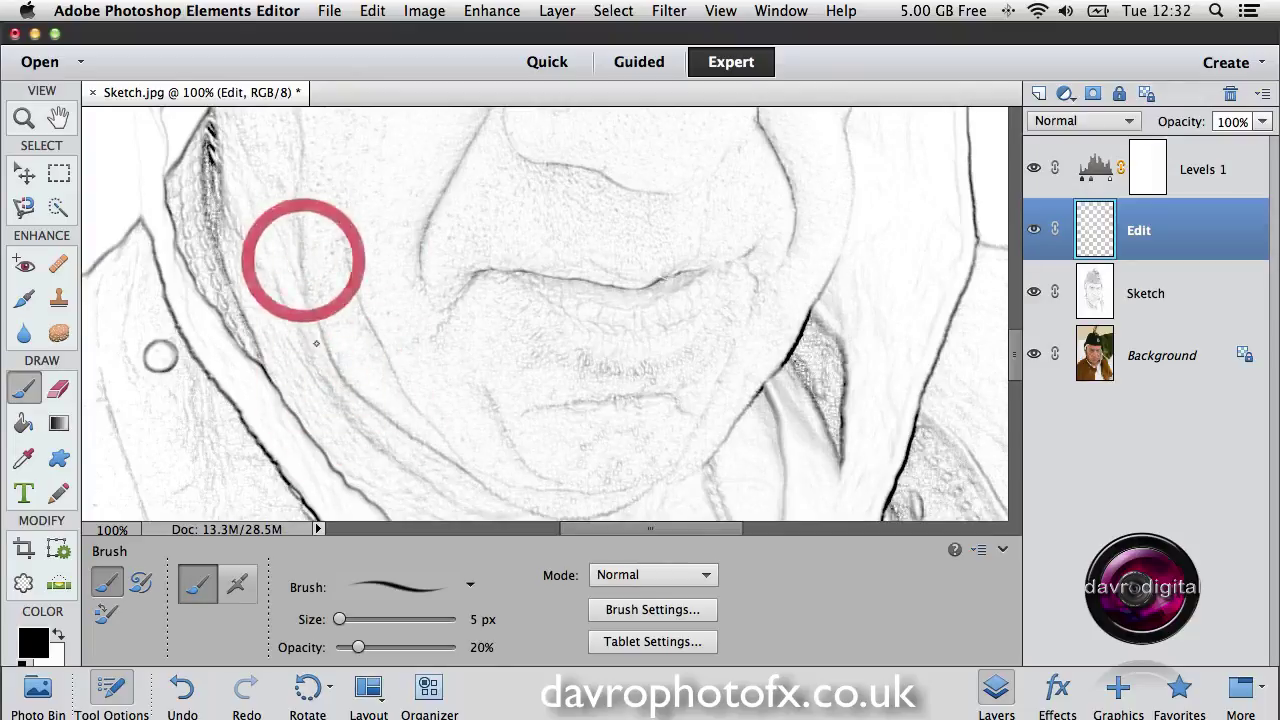
pyautogui.moveTo(318, 347)
pyautogui.mouseDown()
pyautogui.moveTo(336, 375)
pyautogui.moveTo(406, 439)
pyautogui.moveTo(437, 427)
pyautogui.moveTo(475, 485)
pyautogui.moveTo(520, 456)
pyautogui.moveTo(533, 482)
pyautogui.moveTo(585, 504)
pyautogui.mouseUp()
# Darken the crease below the lower lip and the fold beside the right corner of the mouth
pyautogui.moveTo(534, 407); pyautogui.dragTo(568, 402)
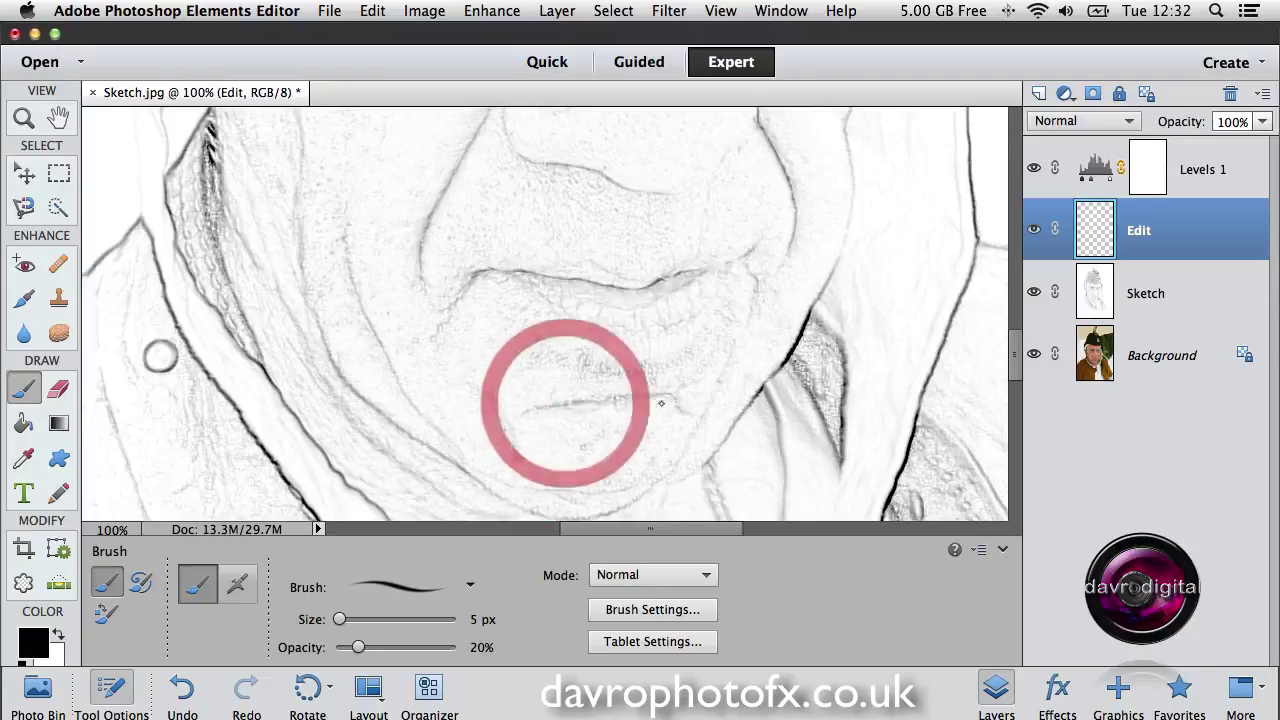
pyautogui.moveTo(694, 406); pyautogui.dragTo(698, 424)
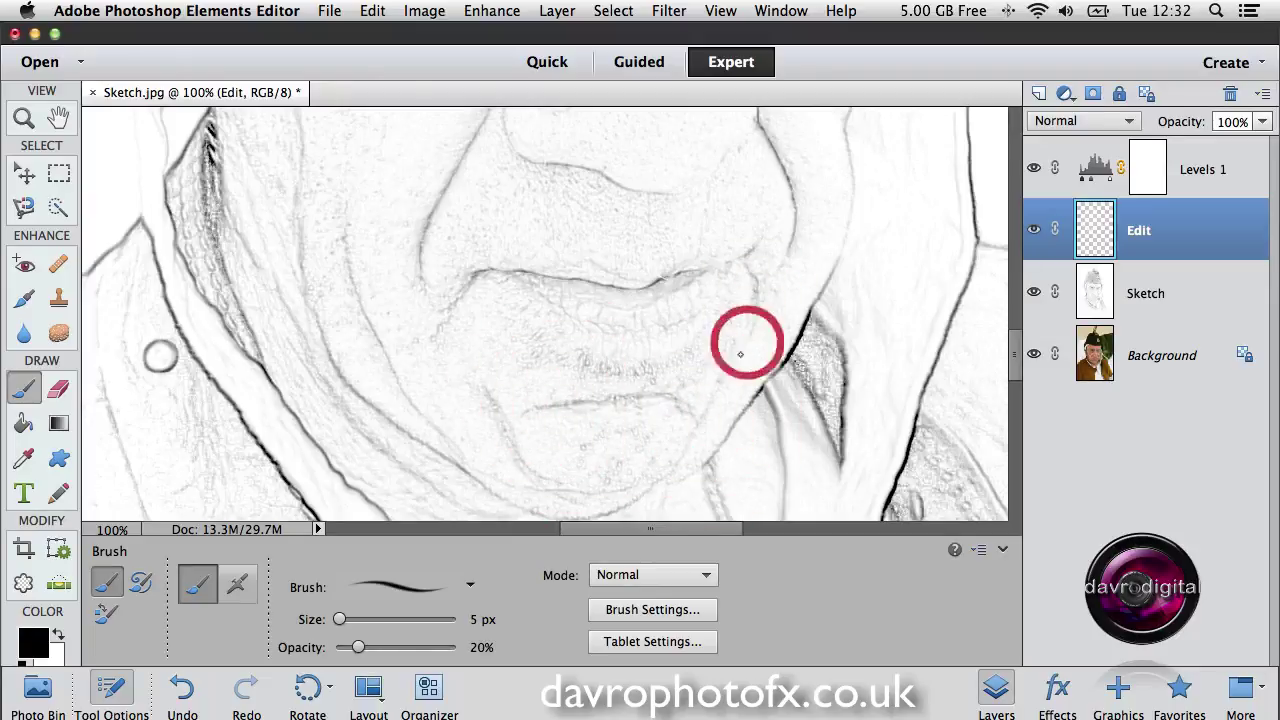
pyautogui.moveTo(745, 342)
pyautogui.mouseDown()
pyautogui.moveTo(683, 443)
pyautogui.moveTo(601, 405)
pyautogui.mouseUp()
# Hide the tool options, view the whole sketch fitted to the enlarged window, and review the face
pyautogui.scroll(5, 707, 432)
pyautogui.hscroll(5, 707, 432)
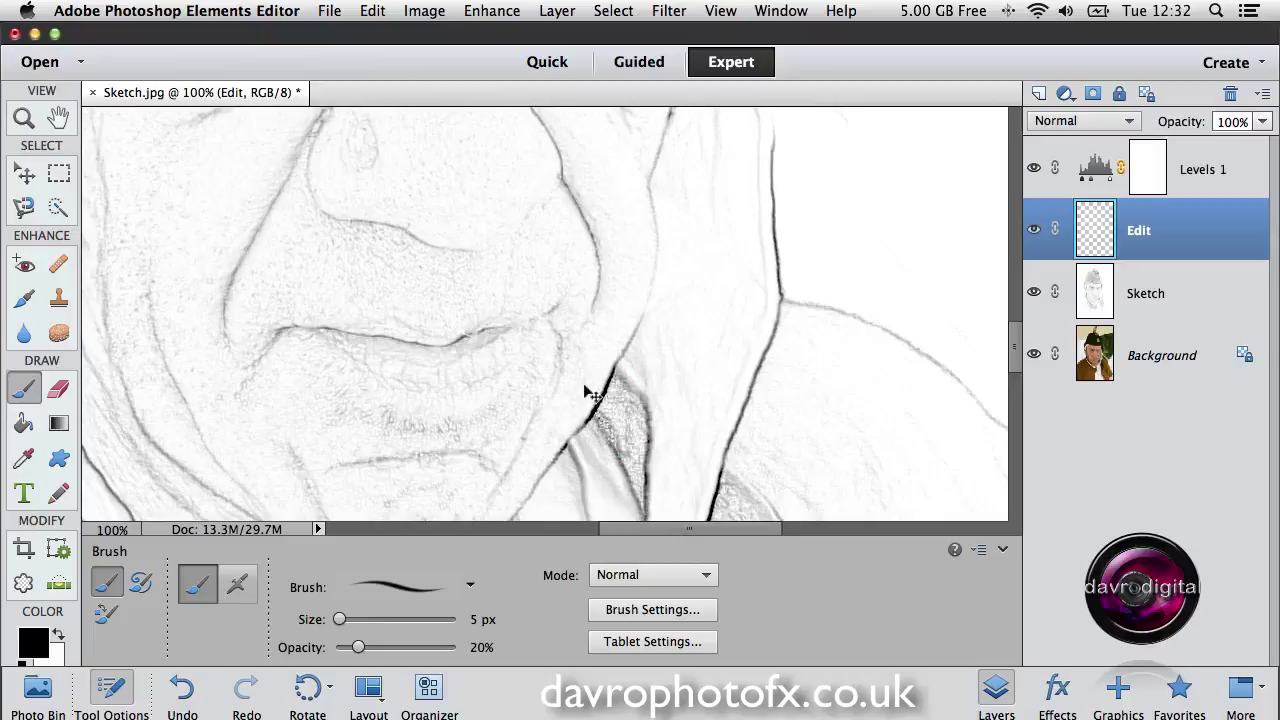
pyautogui.press('super+0')
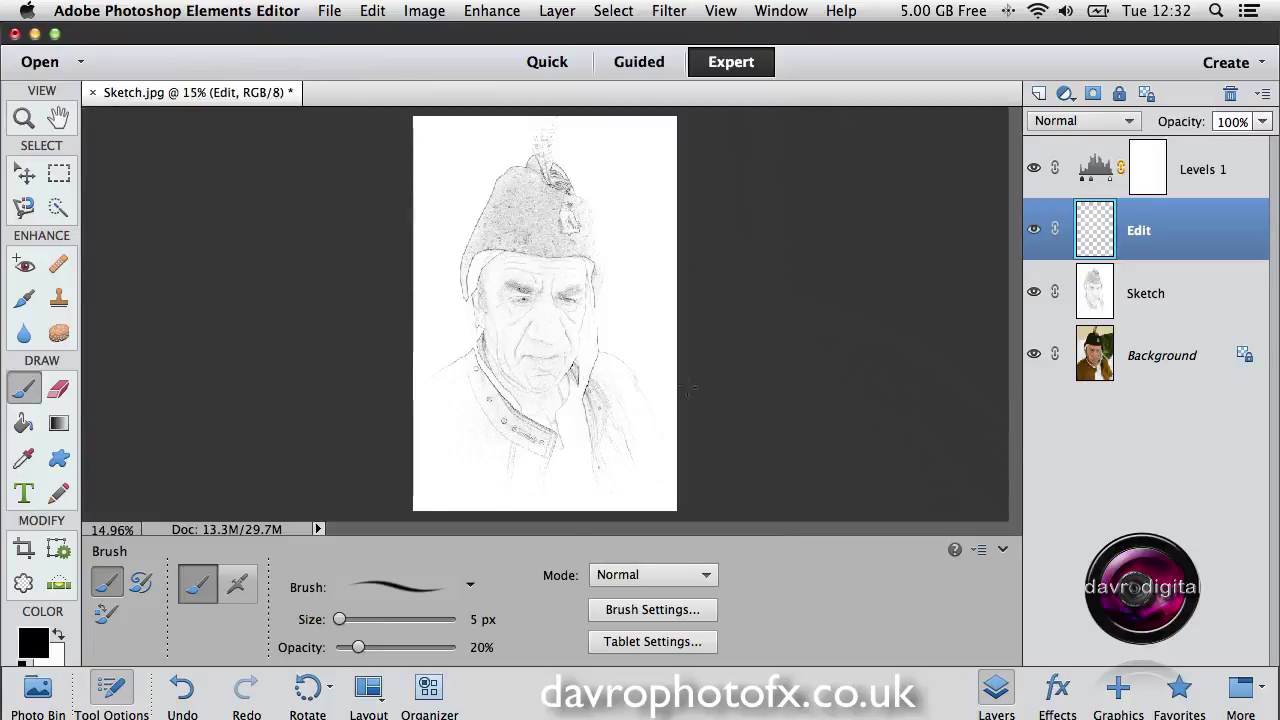
pyautogui.click(1004, 548)
pyautogui.press('super+0')
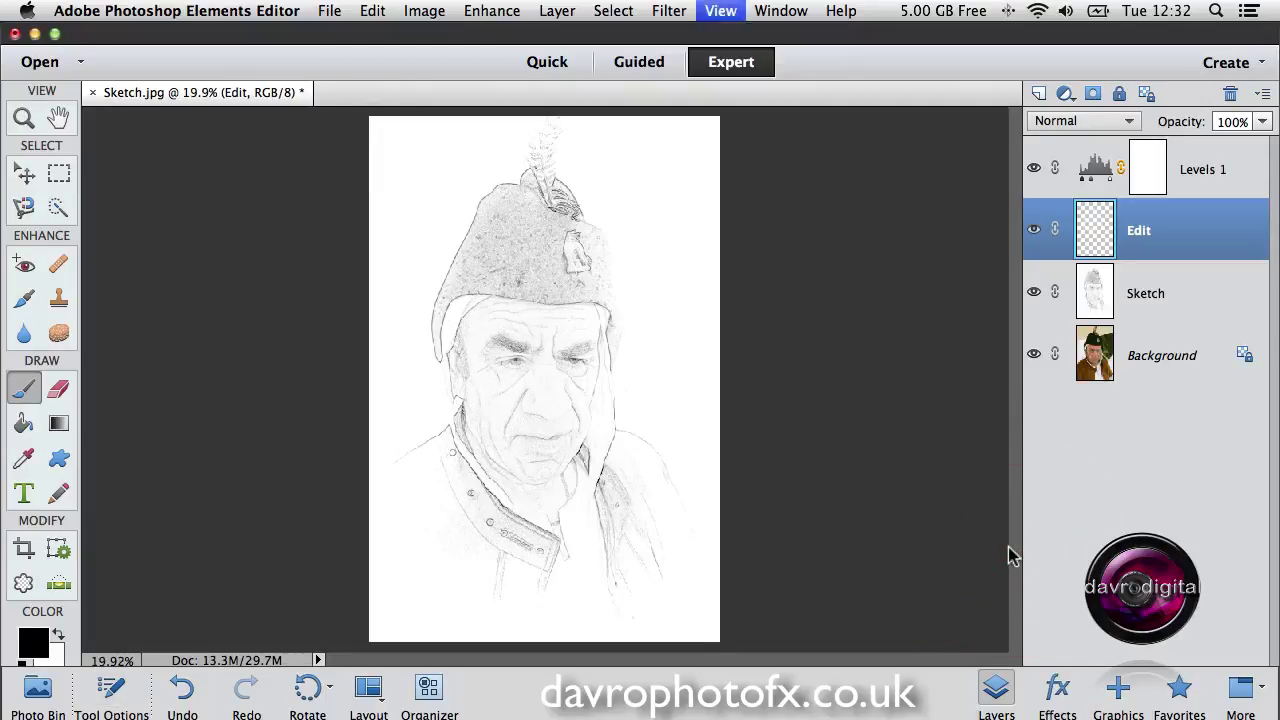
pyautogui.keyDown('super'); pyautogui.click(549, 382); pyautogui.keyUp('super')
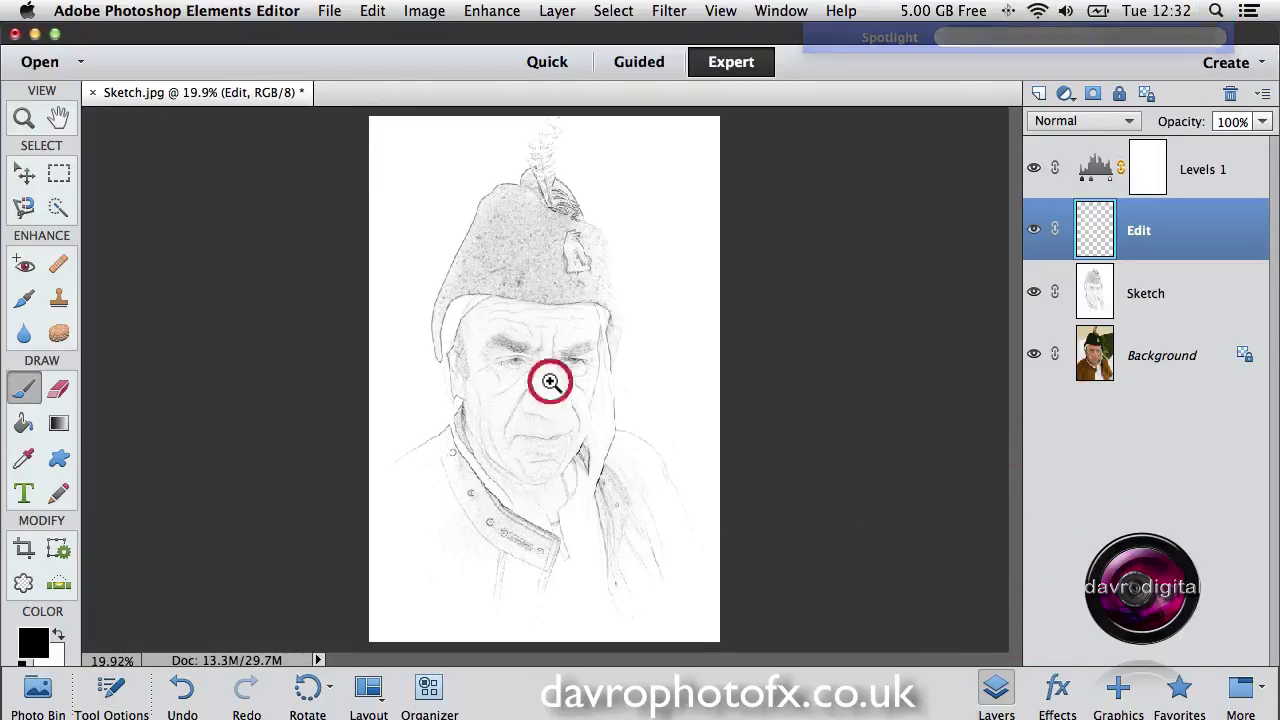